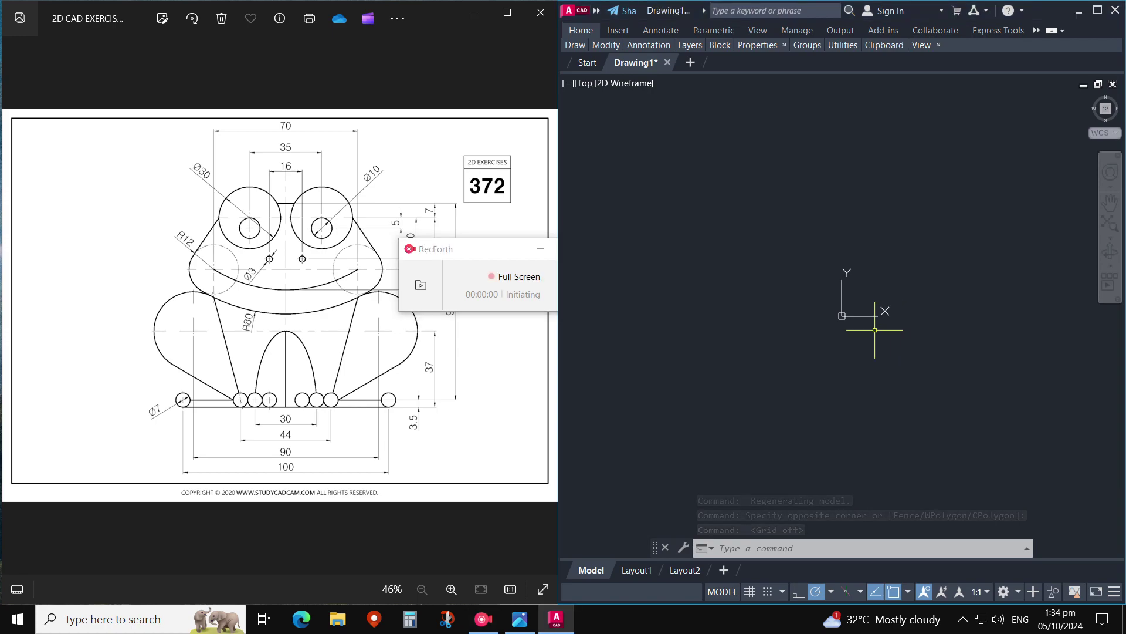
Step: Set the UCSICON display option to Noorigin
click(804, 459)
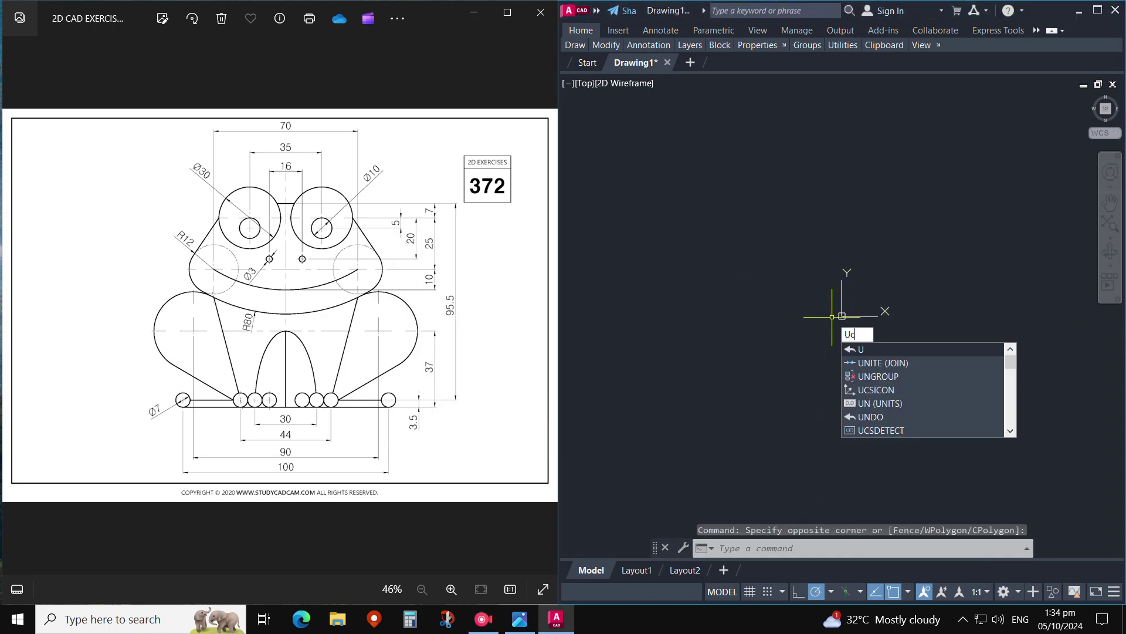
text(cs)
key(Return)
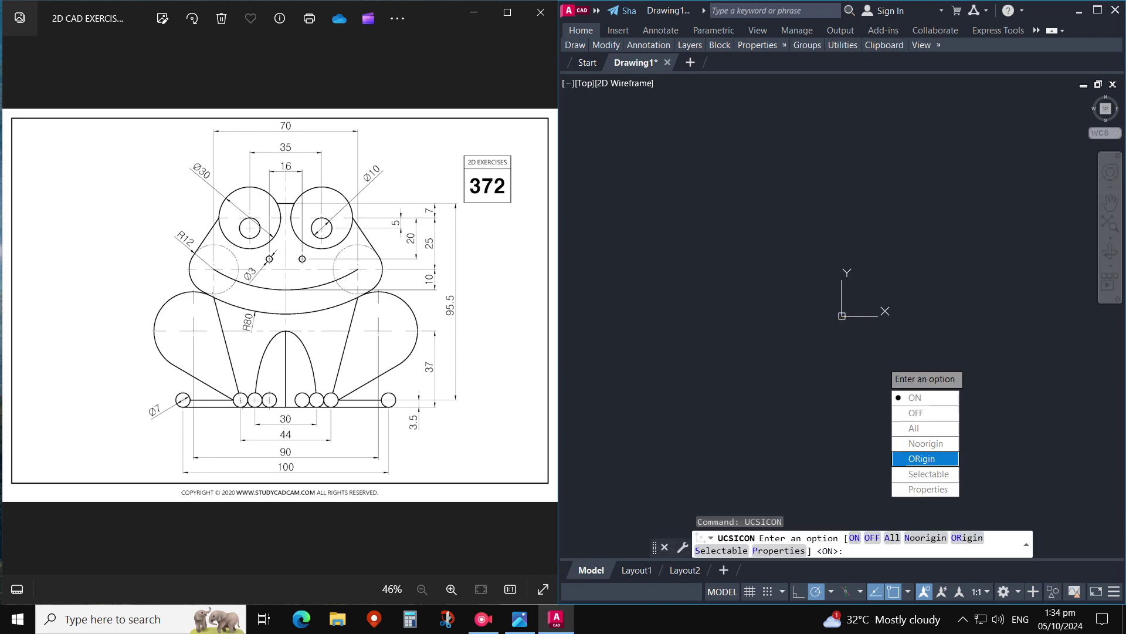
click(926, 443)
click(843, 320)
click(596, 383)
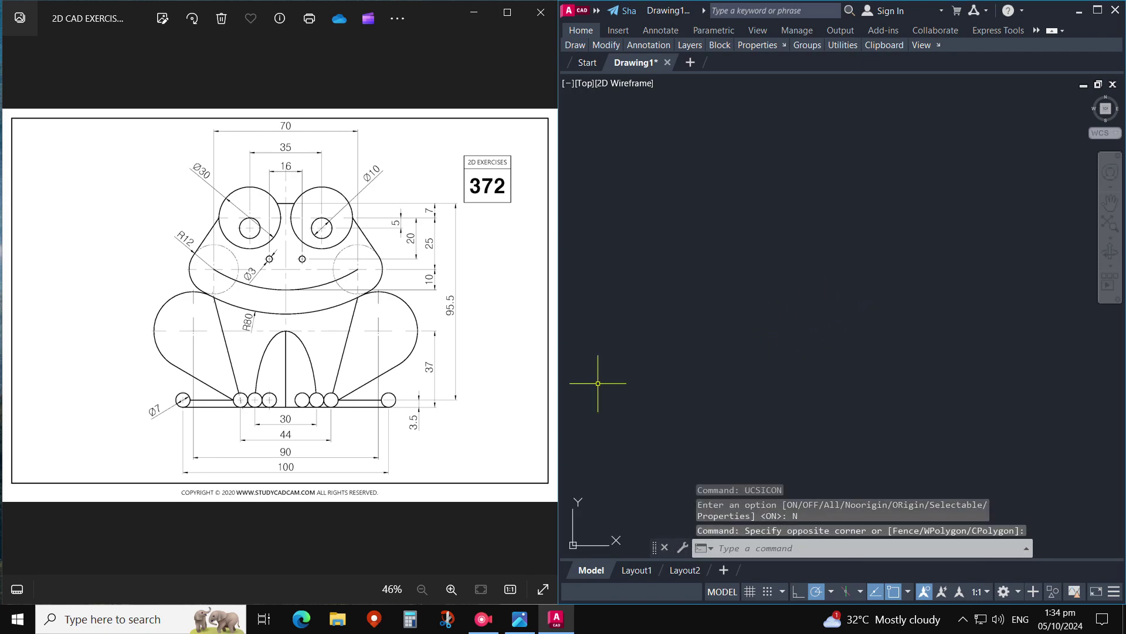
Step: Zoom the view and cancel a half-typed LA command
scroll(324, 404, up, 2)
scroll(324, 404, up, 3)
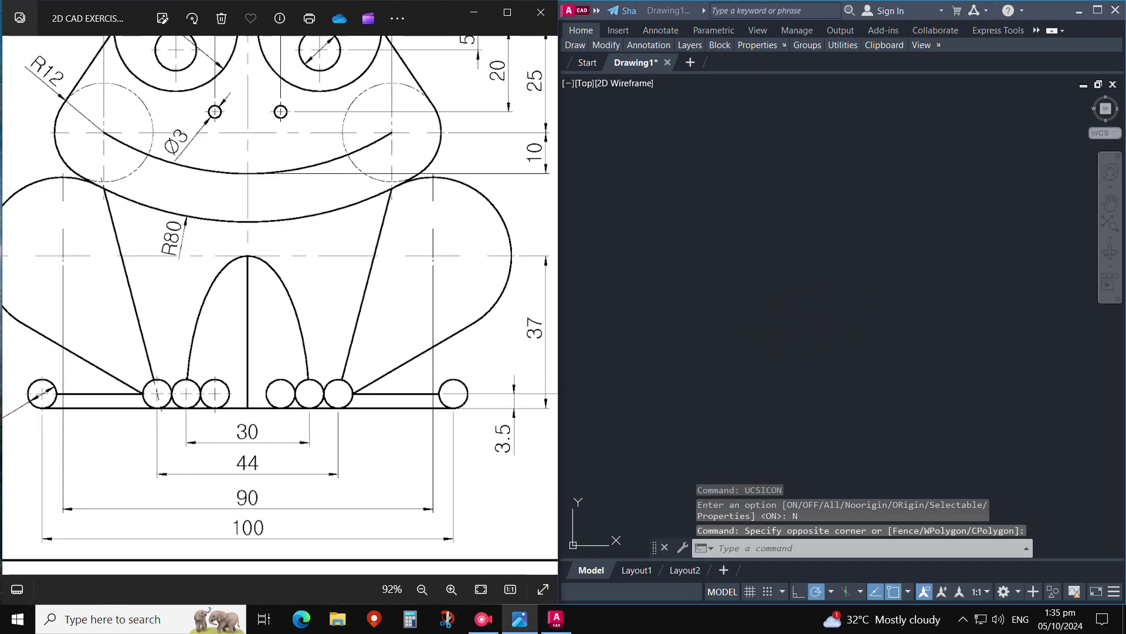
scroll(324, 404, down, 5)
click(867, 315)
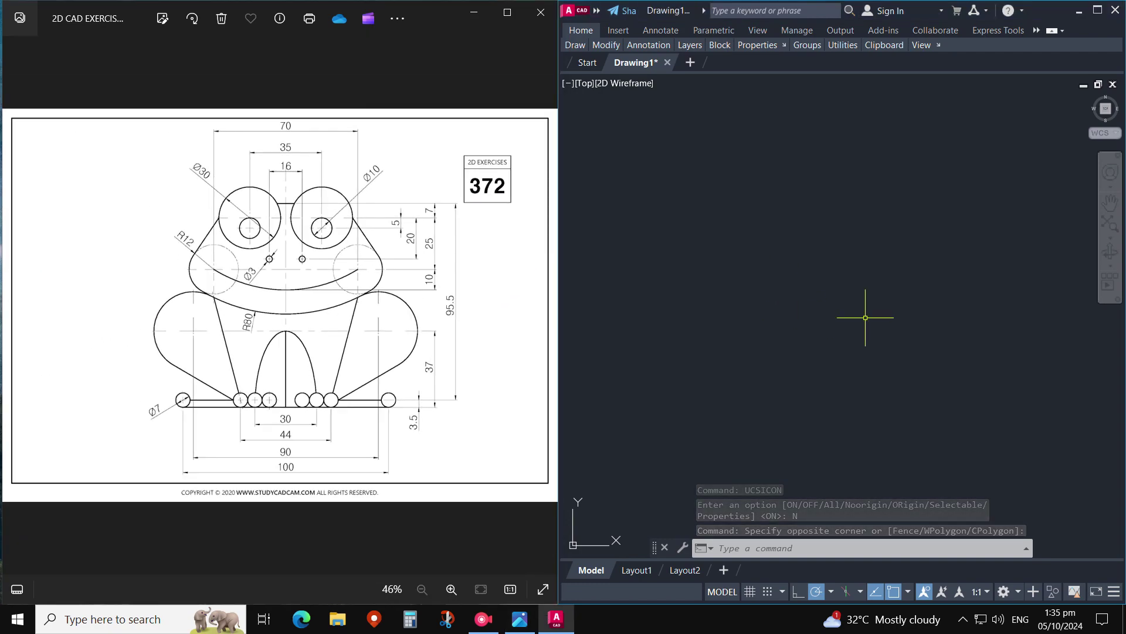
text(L)
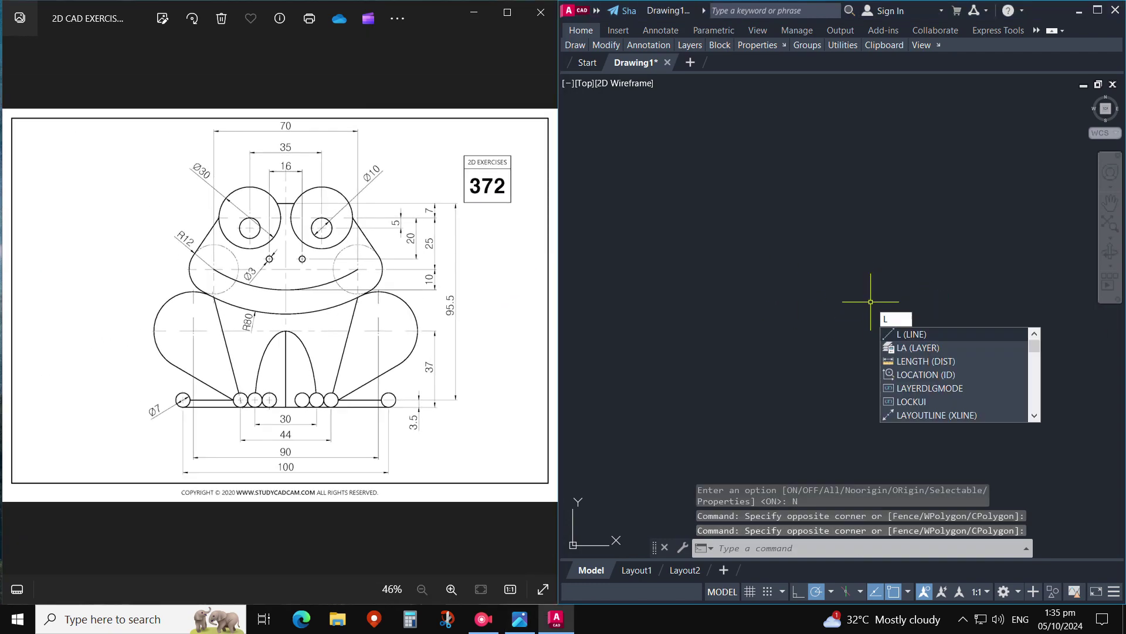
text(A)
key(Escape)
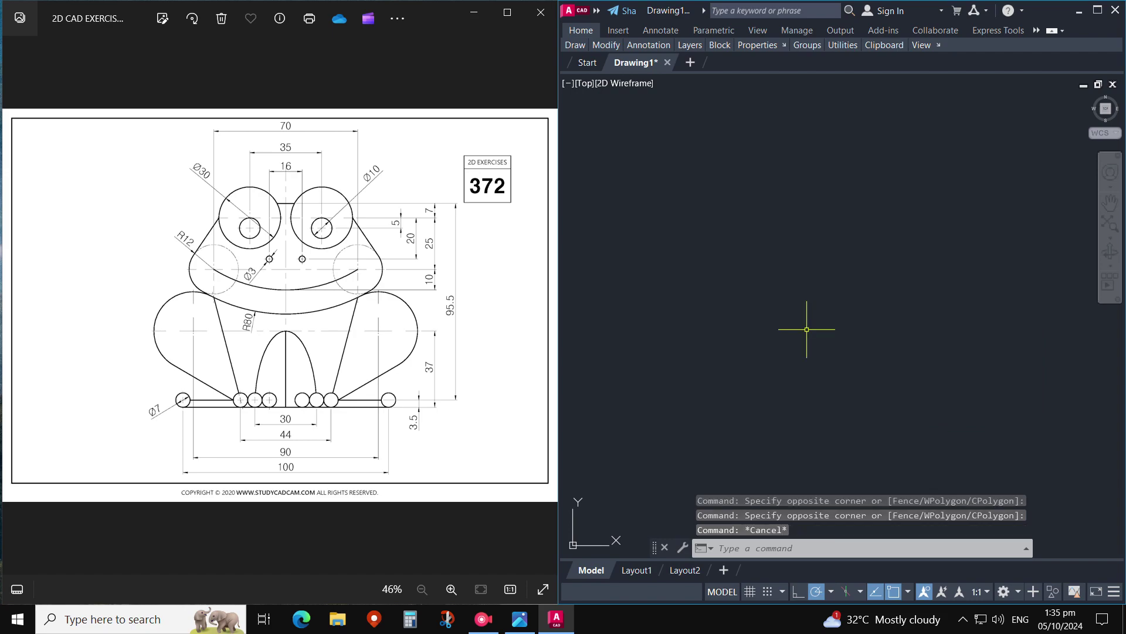
Step: Draw the 100-unit horizontal base line and fit it in view
text(l)
key(Return)
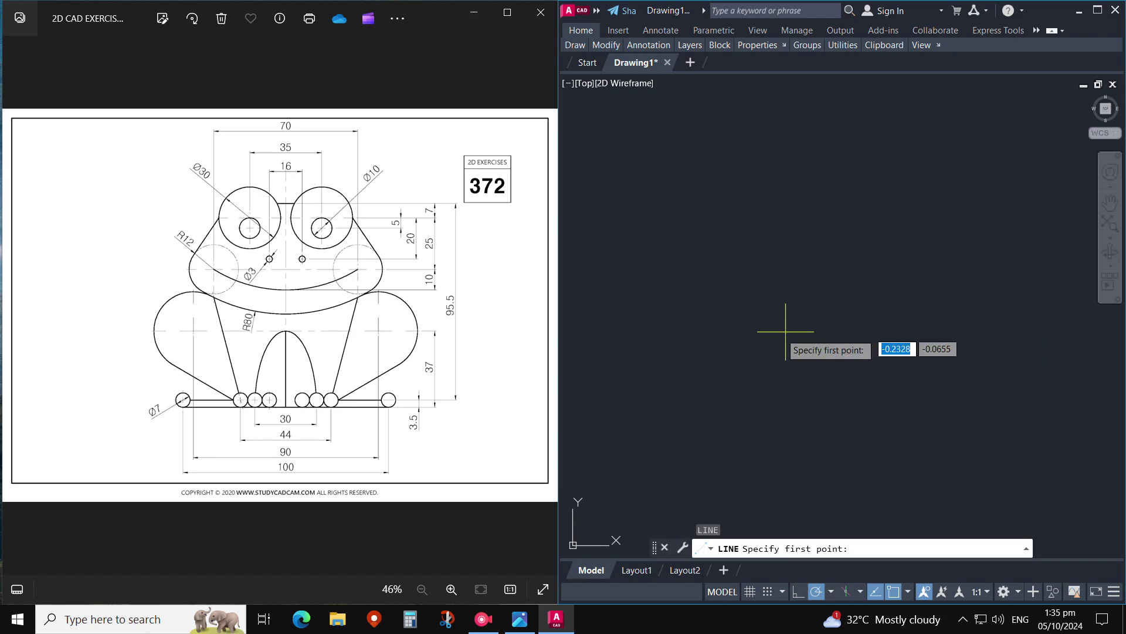
click(744, 344)
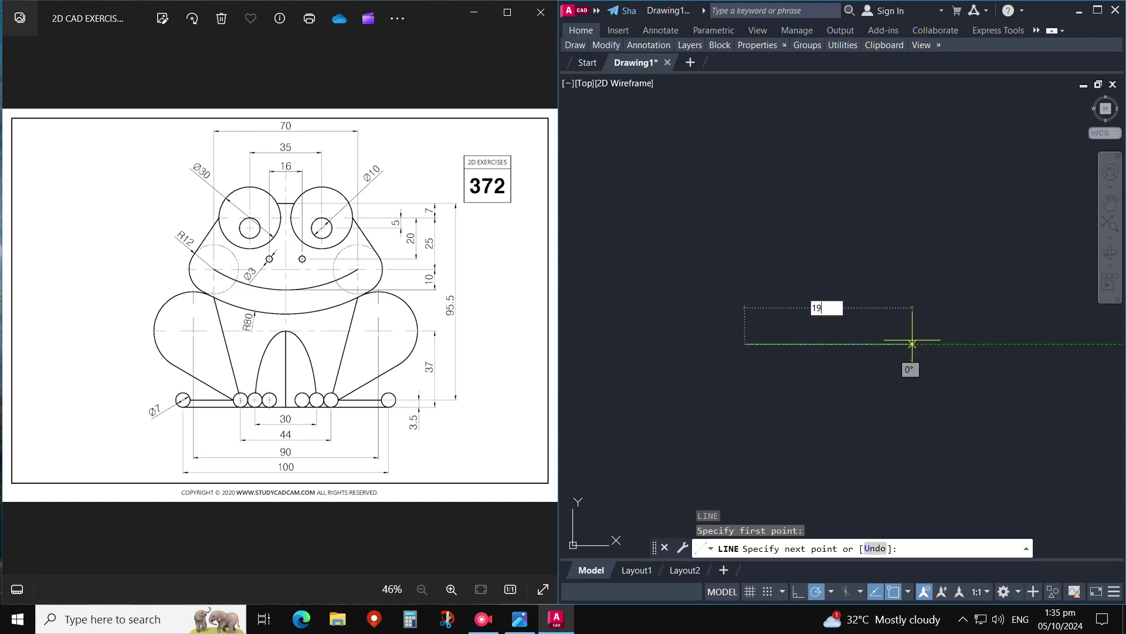
key(Return)
scroll(868, 347, down, 5)
key(Escape)
middle_click(831, 365)
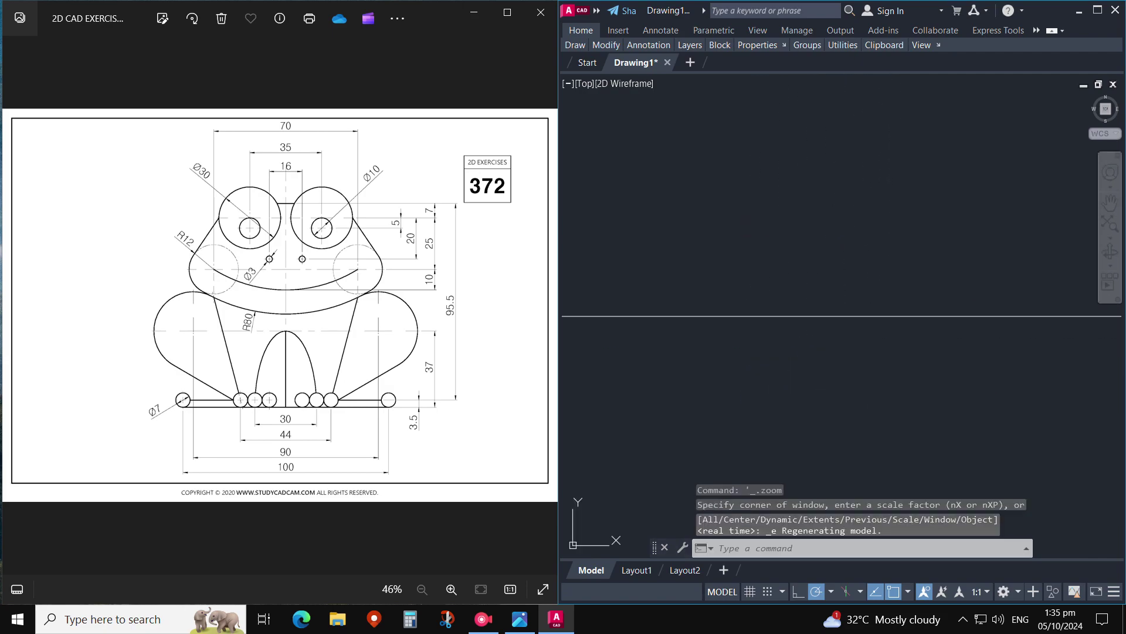
Step: Draw a 37-unit vertical line rising from the base line's midpoint
key(Return)
scroll(838, 352, down, 2)
click(842, 345)
text(37)
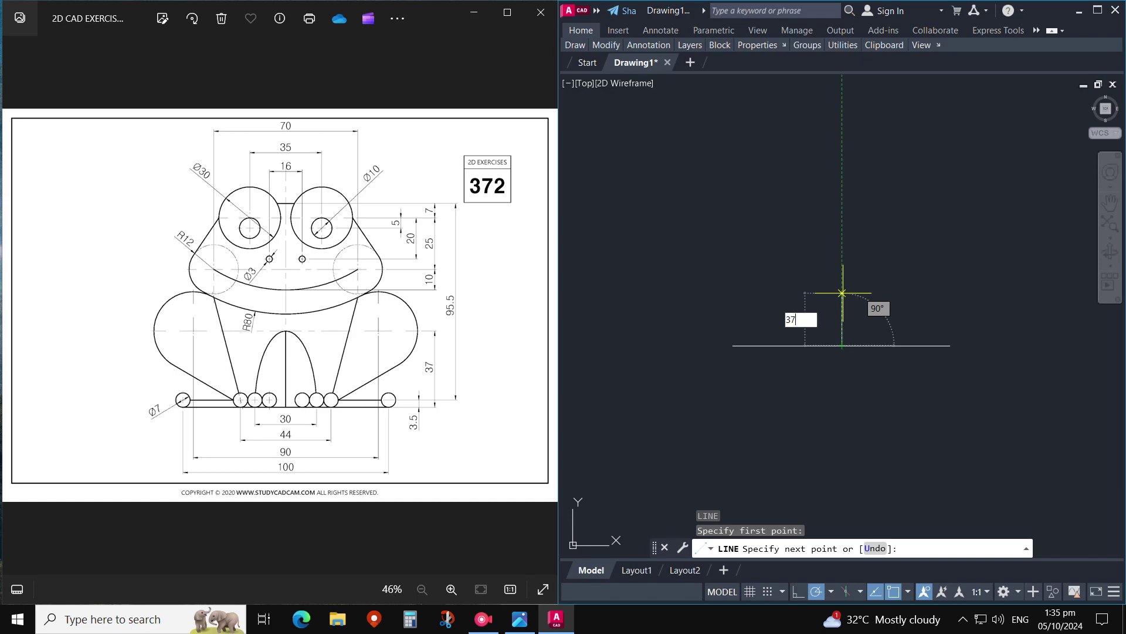
key(Return)
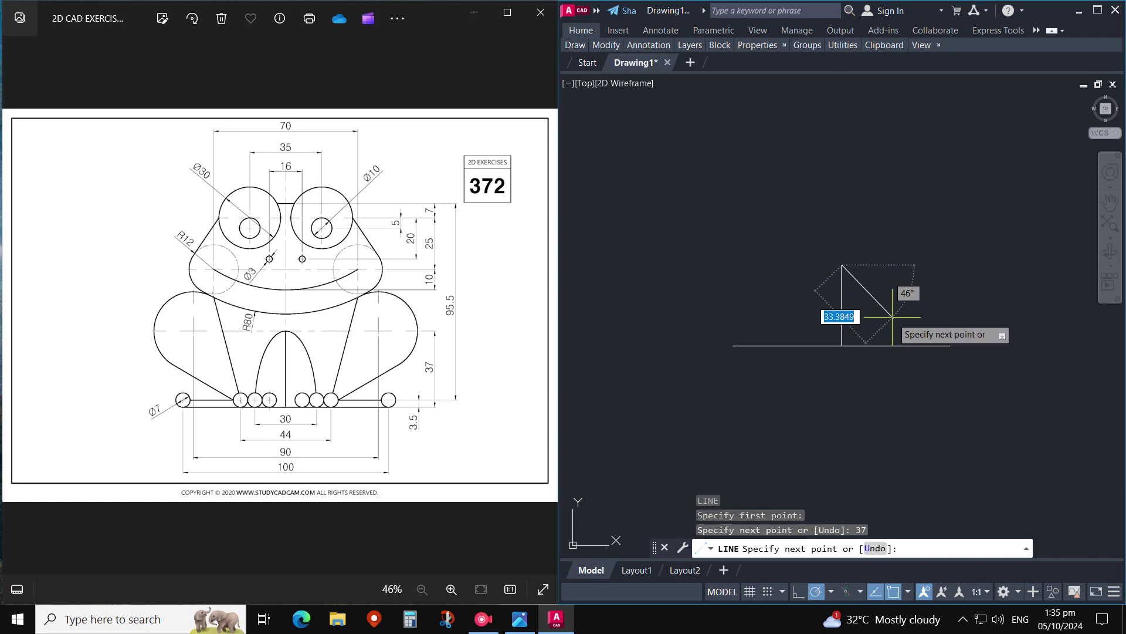
scroll(891, 315, up, 2)
key(Escape)
text(c)
key(Return)
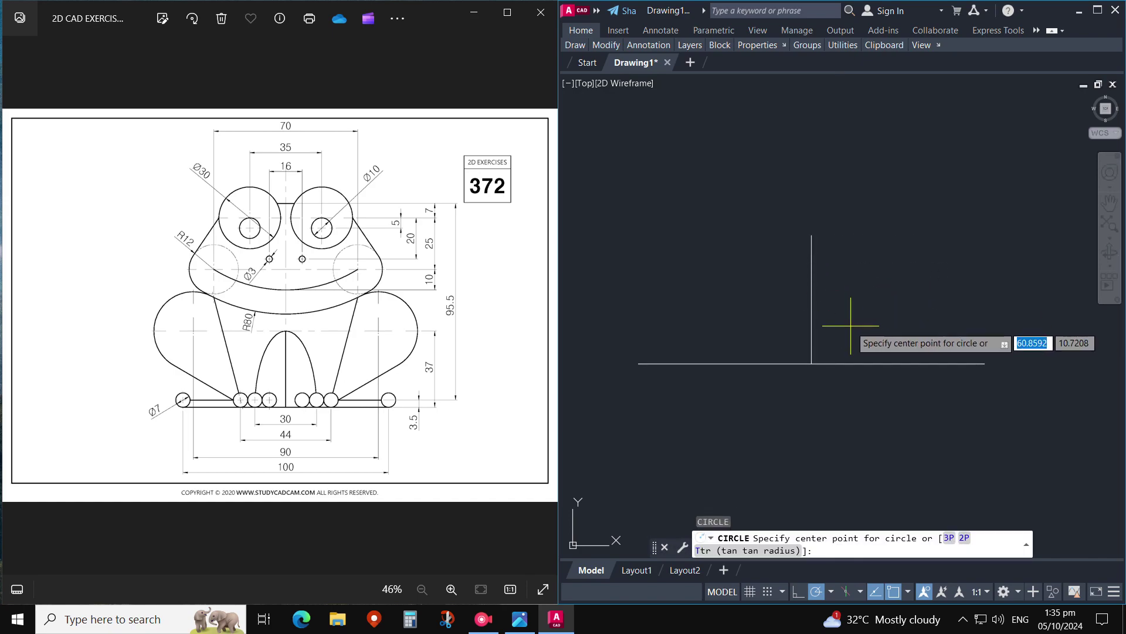
Step: Draw a 7-diameter circle left of the vertical line
click(710, 309)
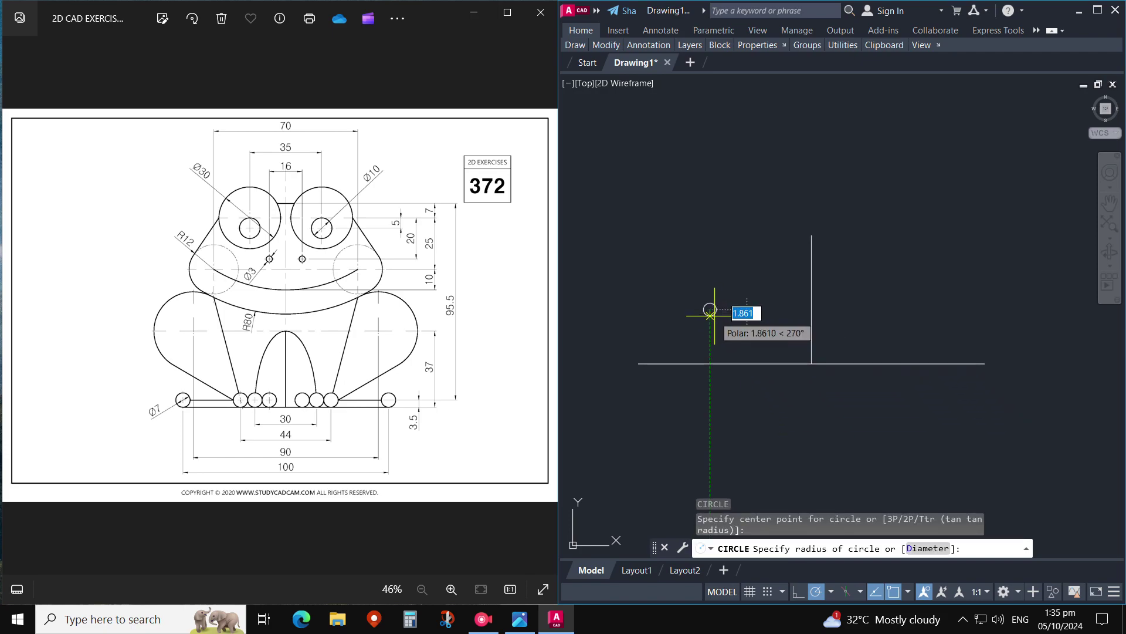
click(710, 315)
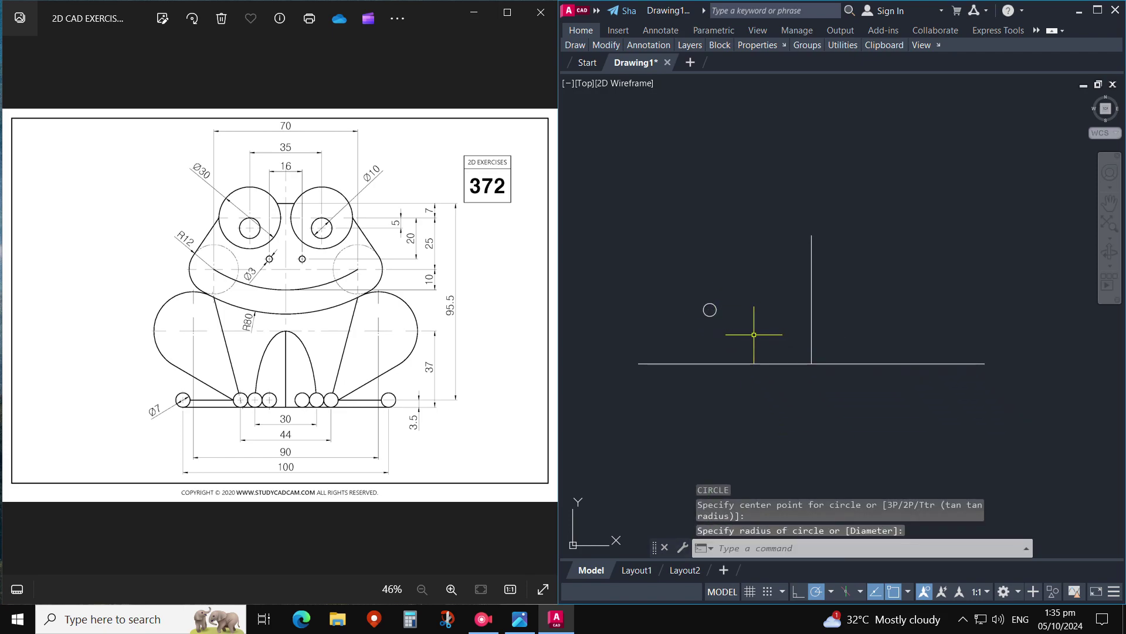
key(Return)
click(713, 318)
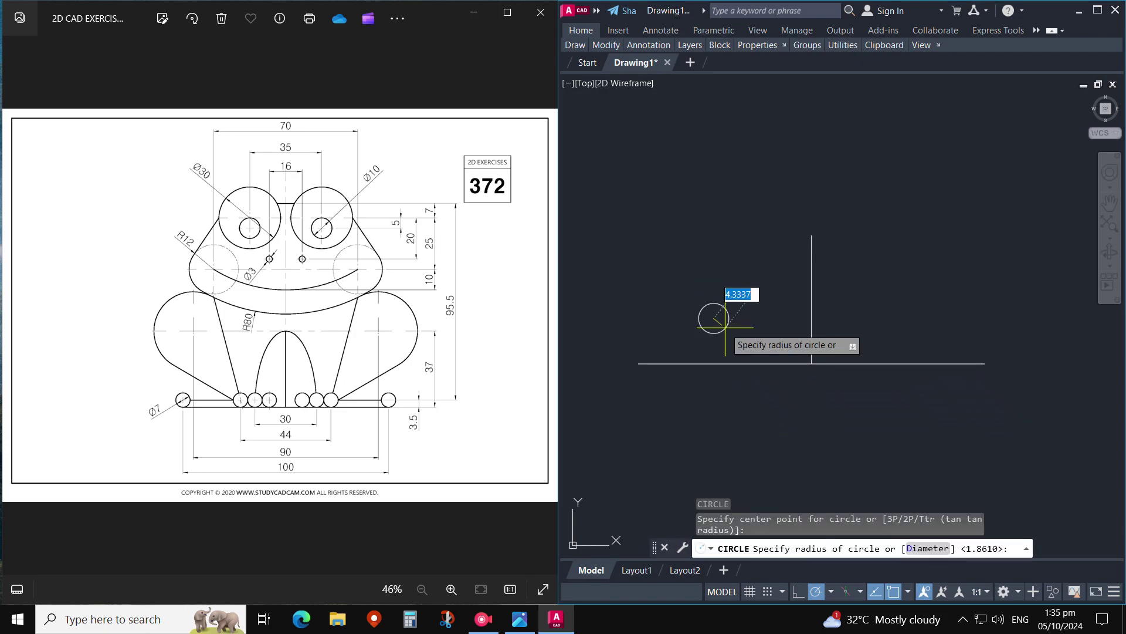
key(Return)
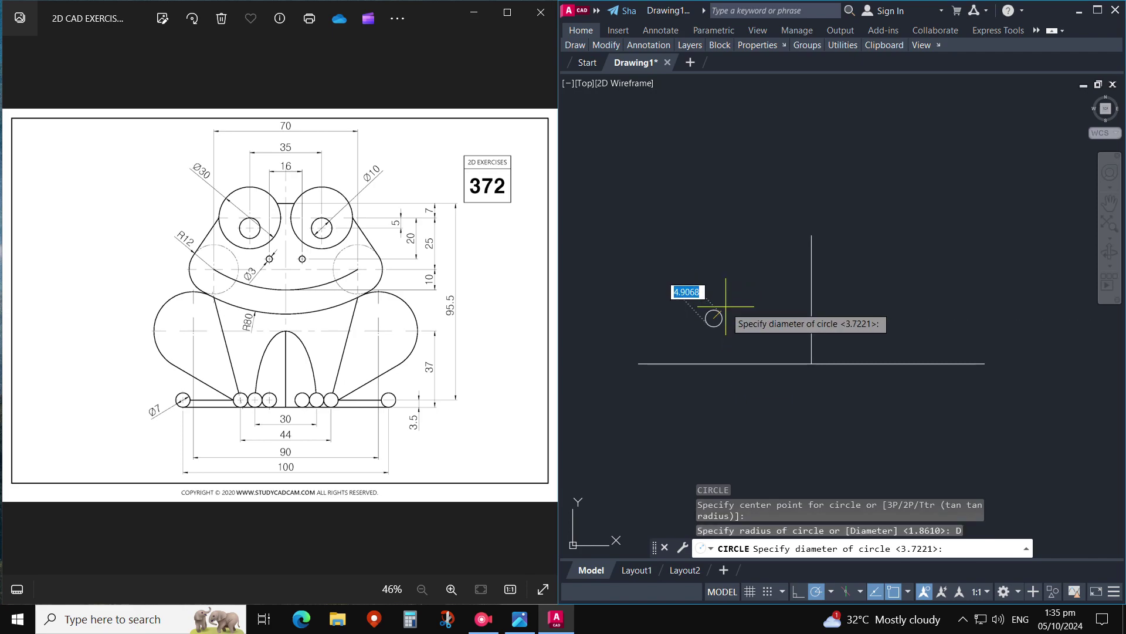
key(Return)
text(m)
key(Return)
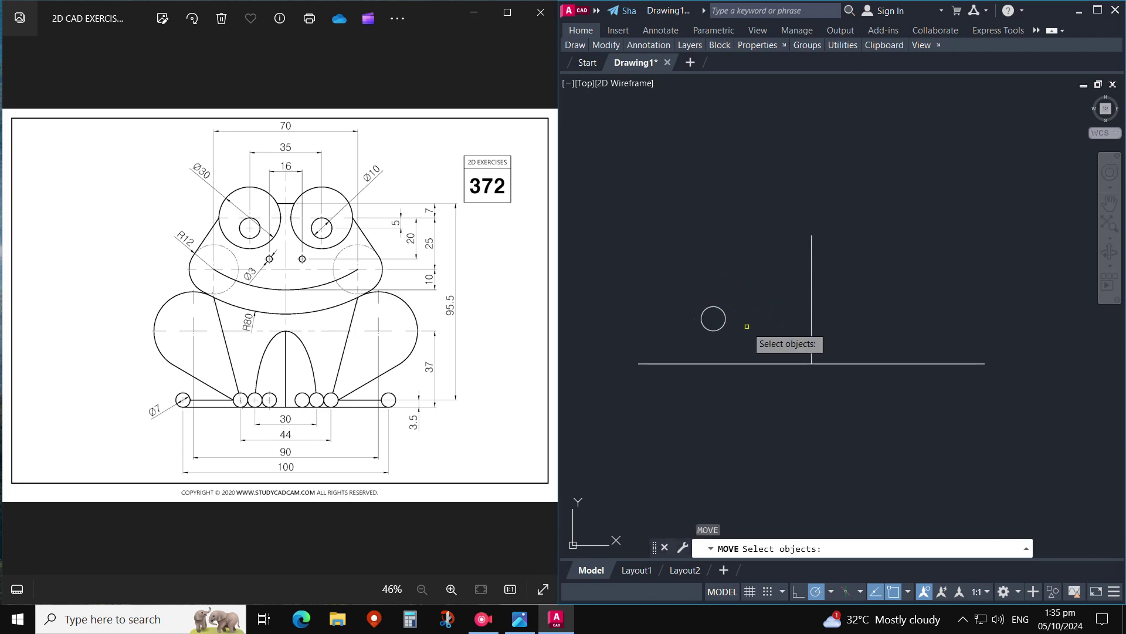
key(Escape)
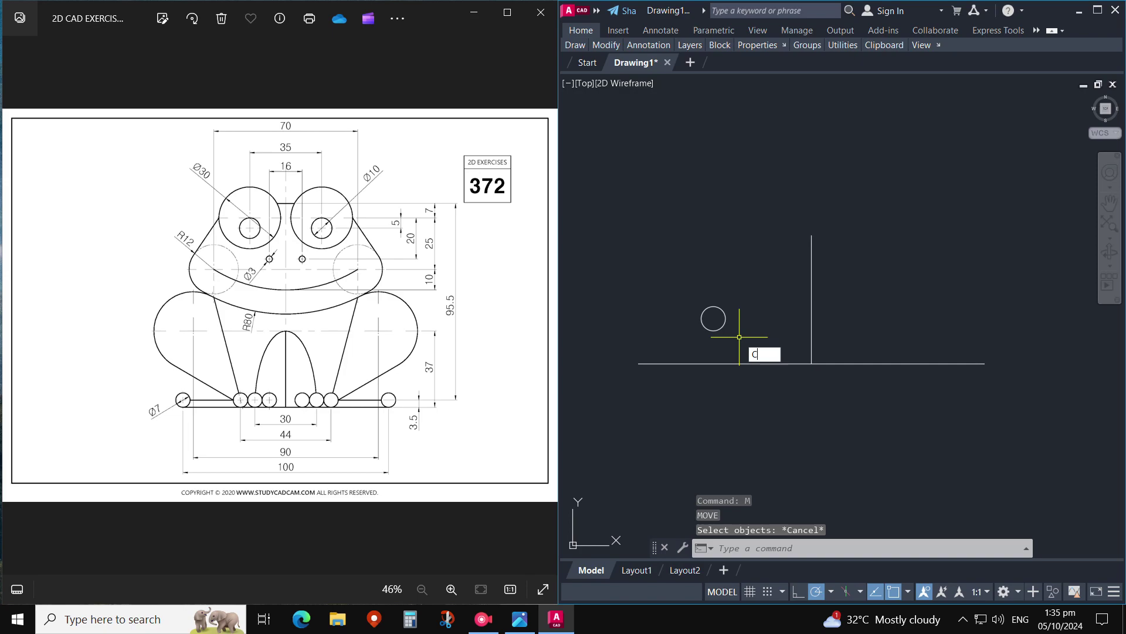
Step: Copy the circle 30 units to the right
text(o)
key(Return)
click(734, 302)
click(698, 334)
key(Return)
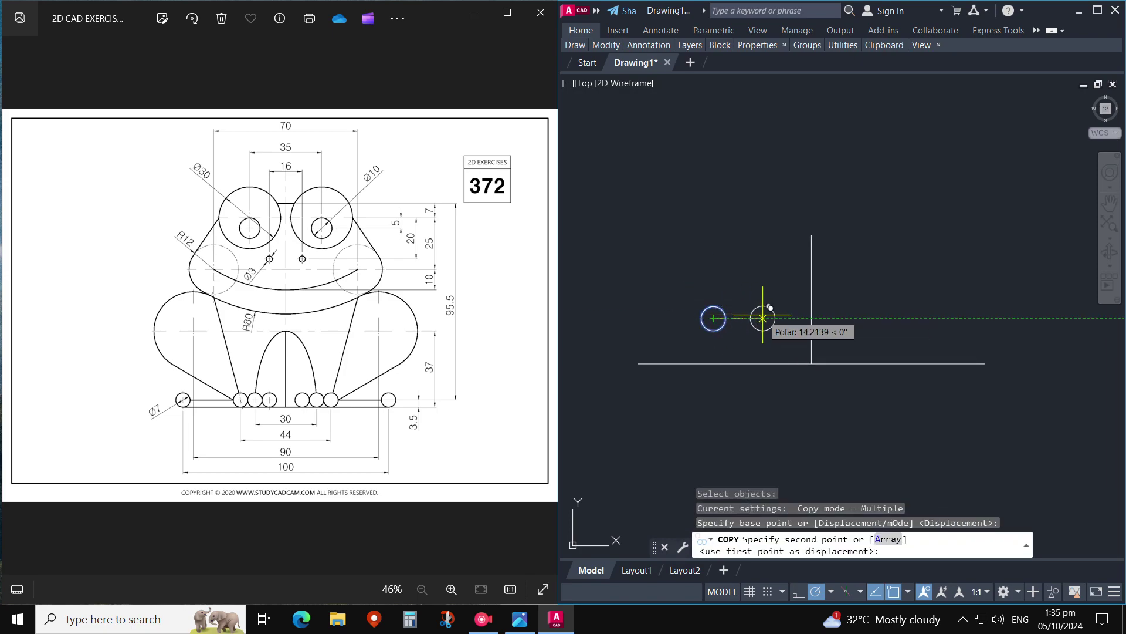
text(30)
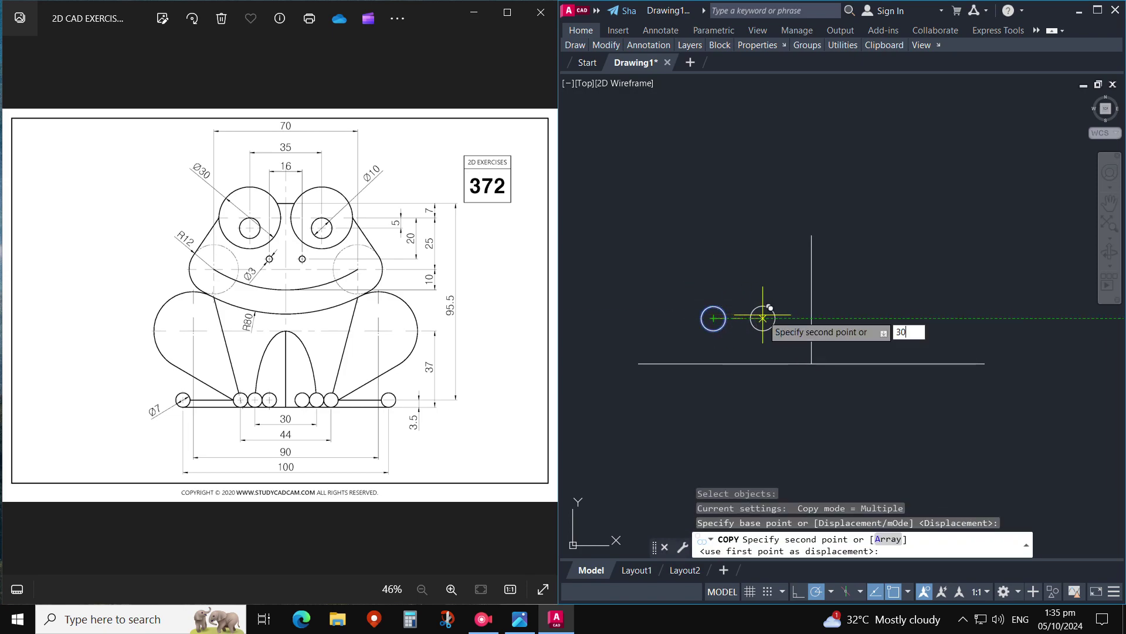
key(Return)
key(Escape)
Step: Move both circles higher up in the drawing
text(m)
key(Return)
click(817, 319)
drag(736, 337, 717, 303)
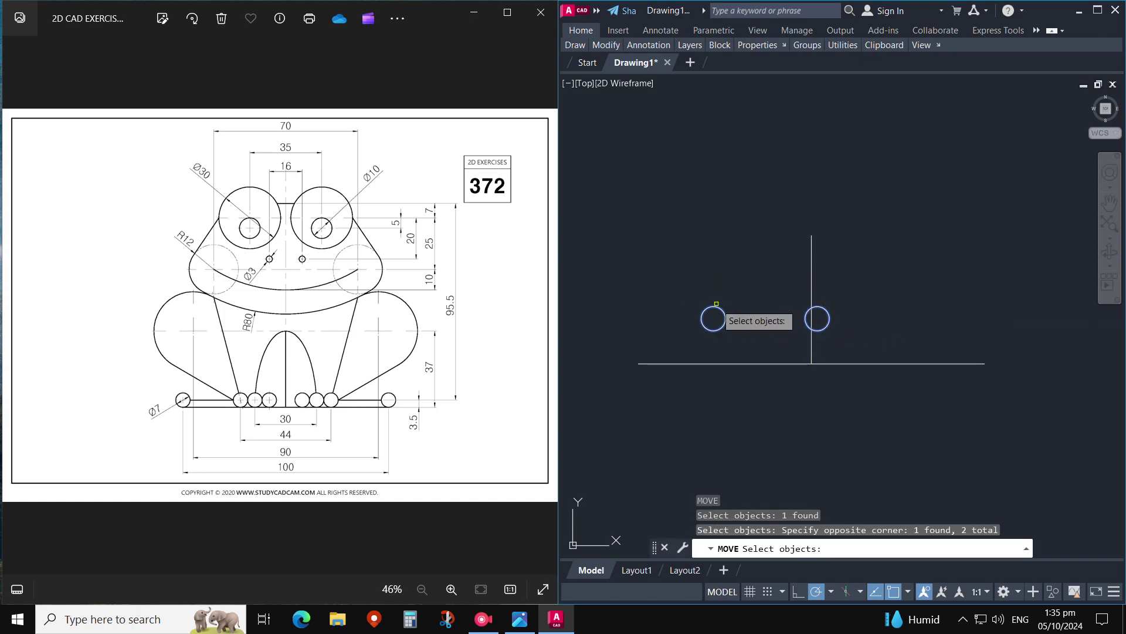
key(Return)
click(817, 319)
click(929, 170)
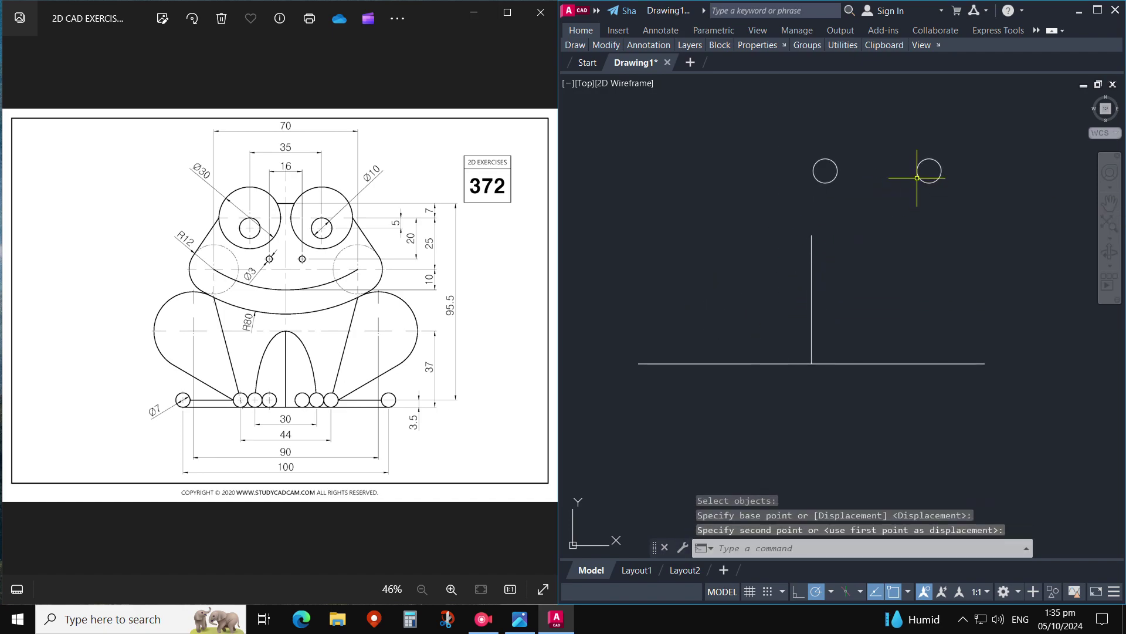
Step: Draw a helper line connecting the two circle centres
text(l)
key(Return)
click(929, 171)
click(825, 170)
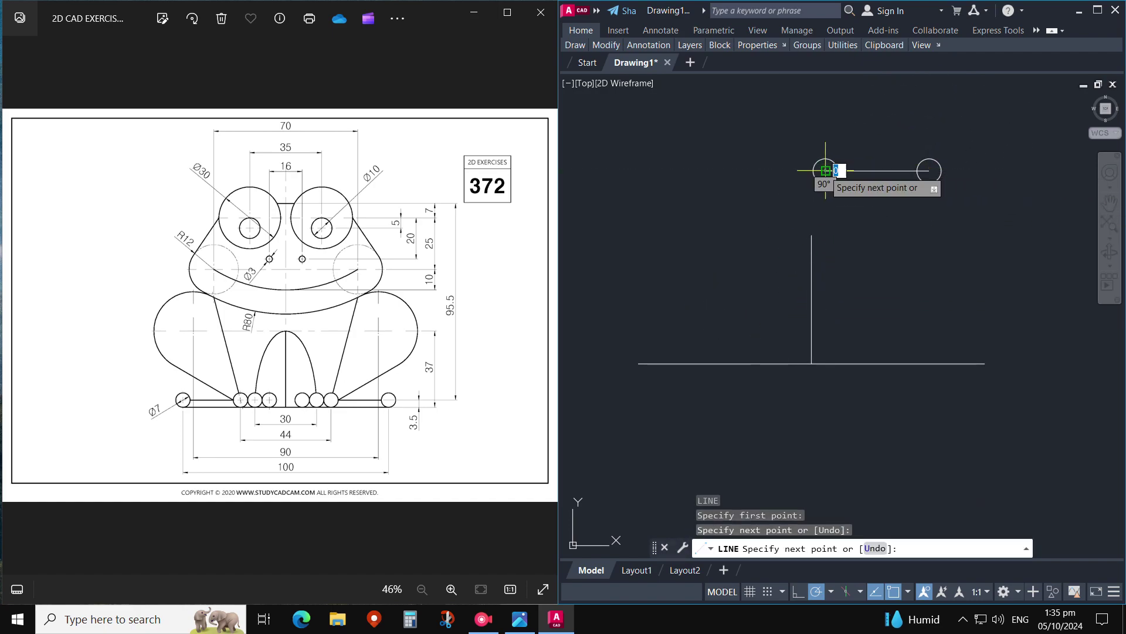
key(Escape)
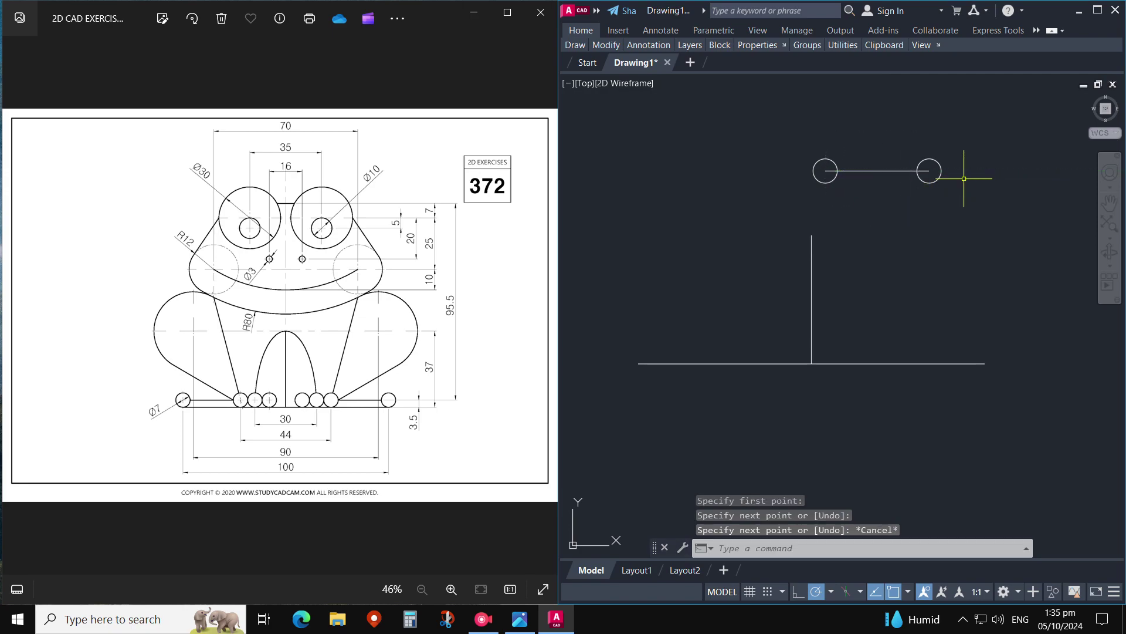
key(Escape)
Step: Move the circles by the helper line's midpoint, then erase the helper line
key(Return)
click(938, 193)
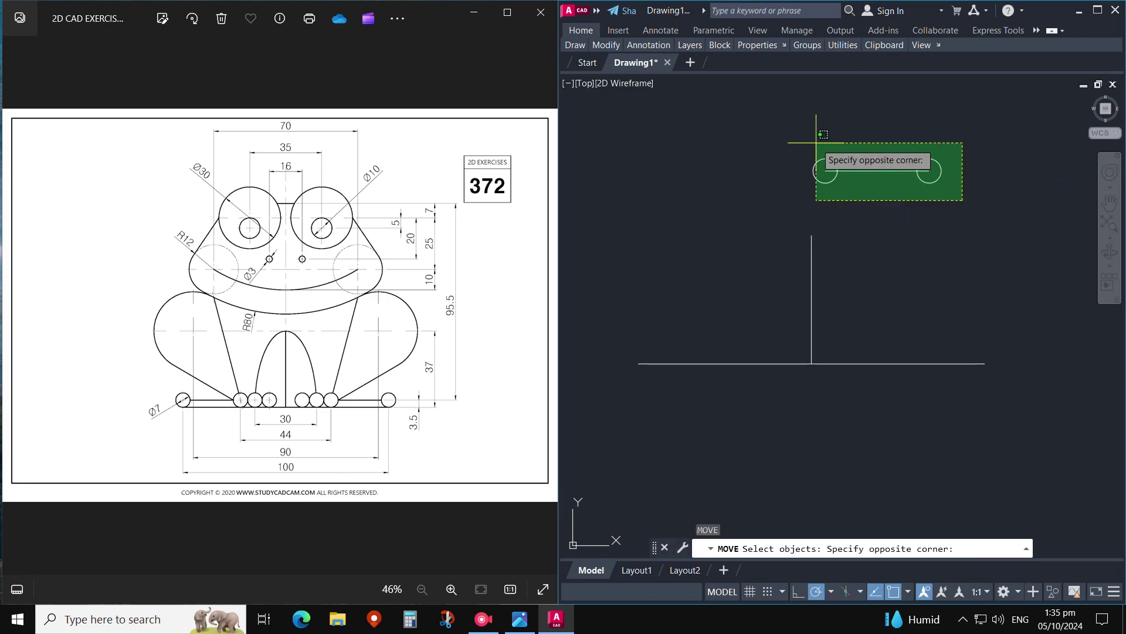
click(813, 144)
key(Return)
click(877, 171)
click(815, 277)
click(762, 274)
click(899, 283)
text(e)
key(Return)
Step: Move both circles down so they sit centred on the base line
key(m)
key(Return)
click(851, 262)
click(774, 291)
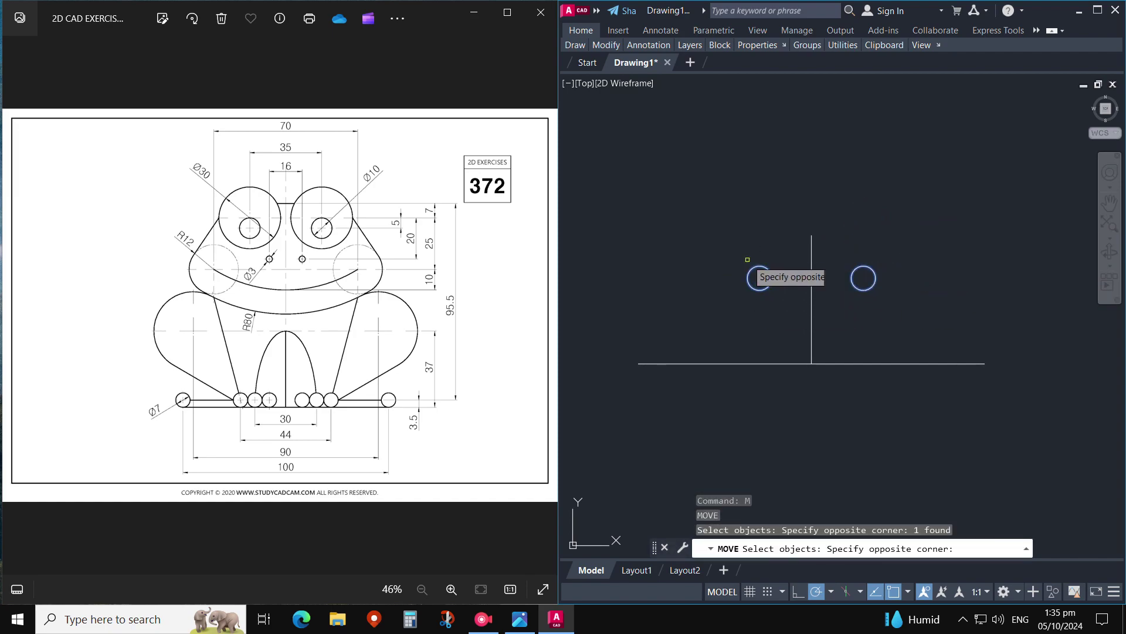
click(746, 264)
key(Return)
click(863, 290)
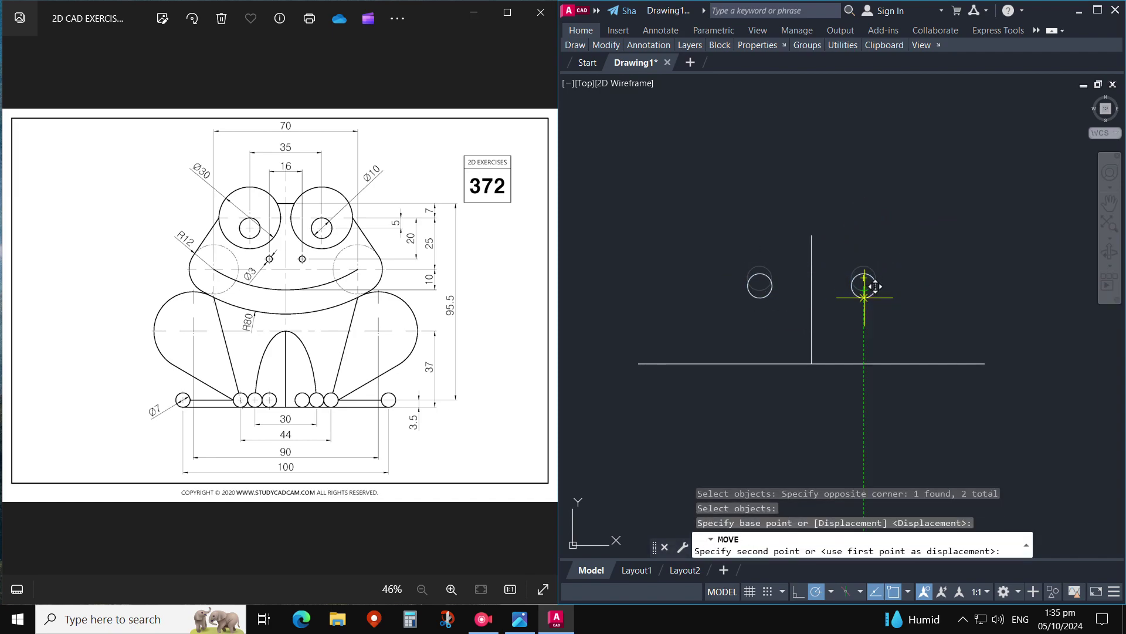
click(863, 364)
text(e)
key(Return)
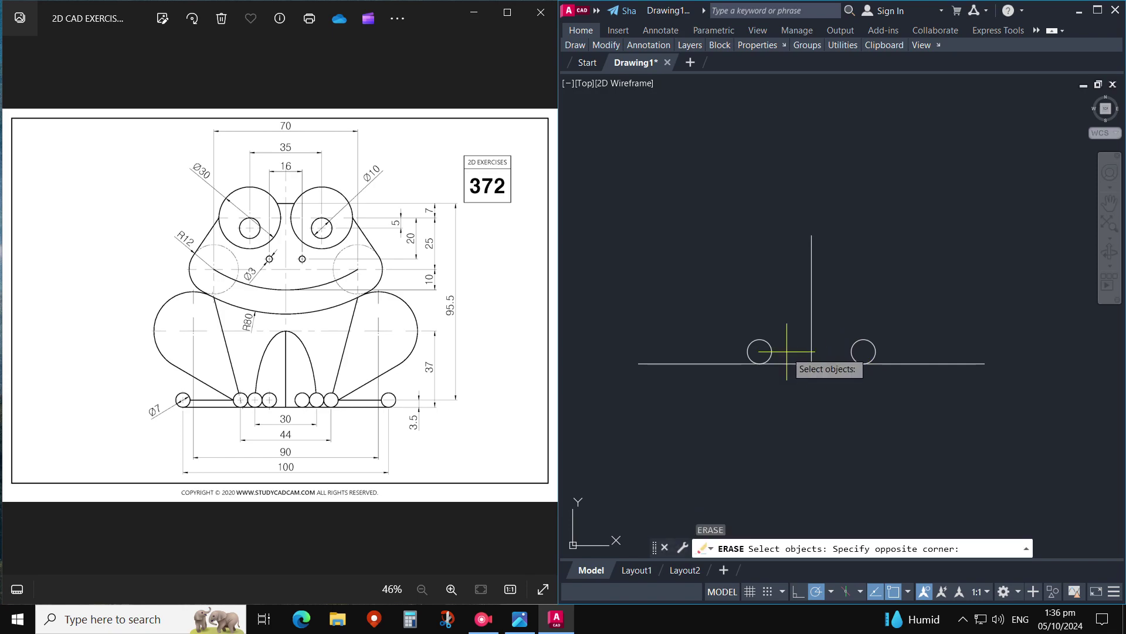
Step: Copy the right circle to place a touching copy beside it
click(863, 346)
key(Escape)
text(co)
key(Return)
click(866, 346)
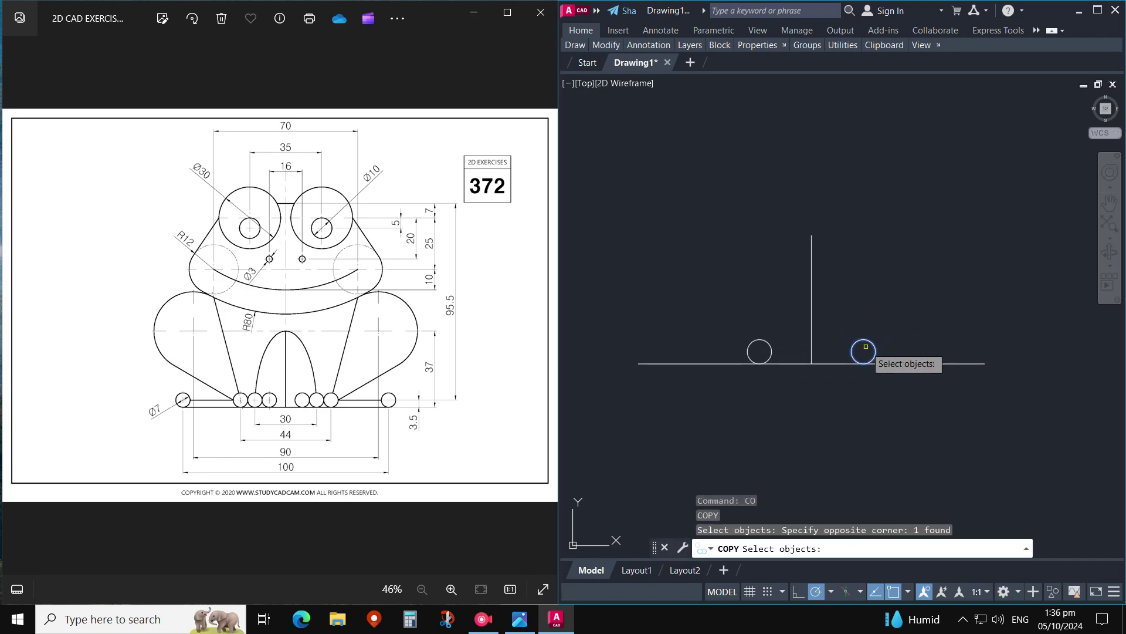
key(Return)
click(863, 351)
key(Return)
key(Return)
click(850, 349)
key(Return)
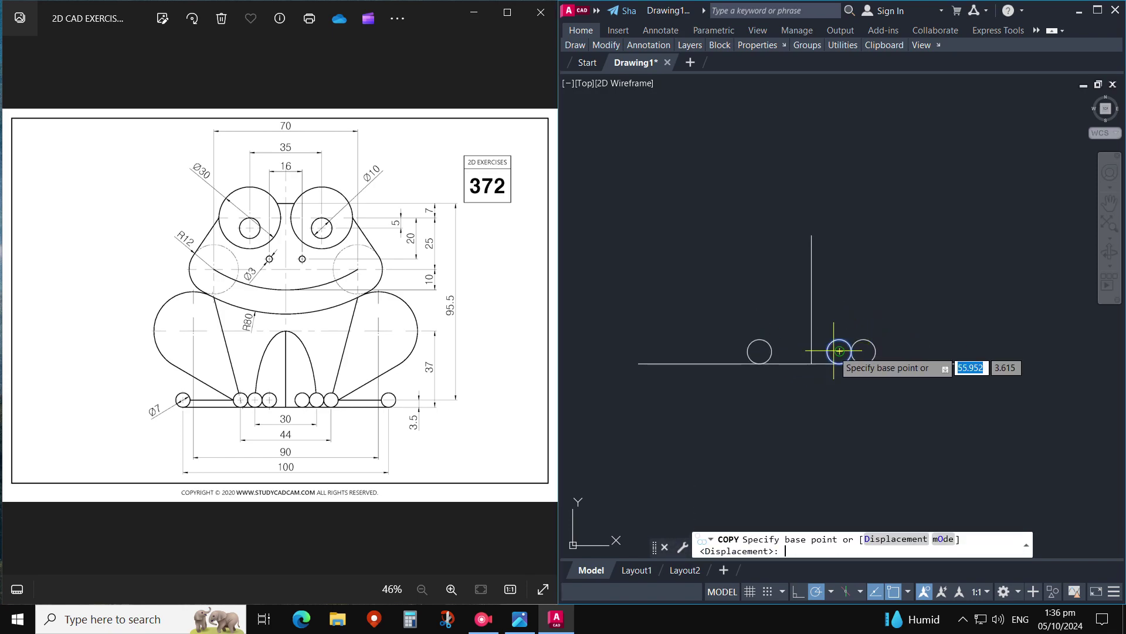
click(876, 352)
key(Return)
Step: Copy one more circle farther right and window-erase the leftmost circle
key(Return)
drag(913, 340, 889, 352)
key(Return)
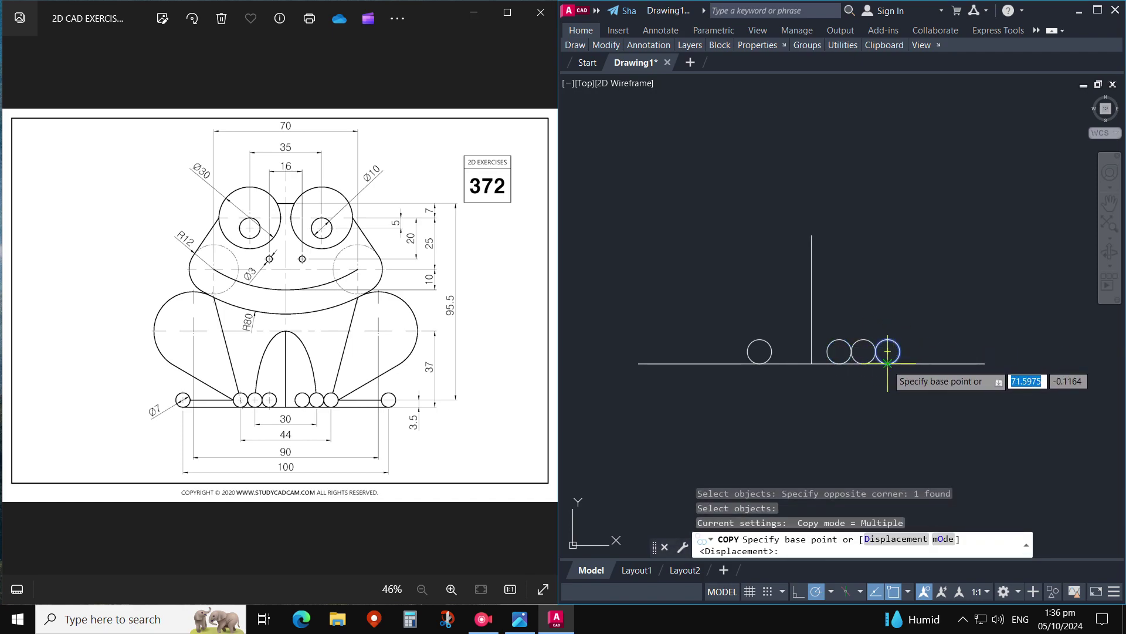
click(889, 359)
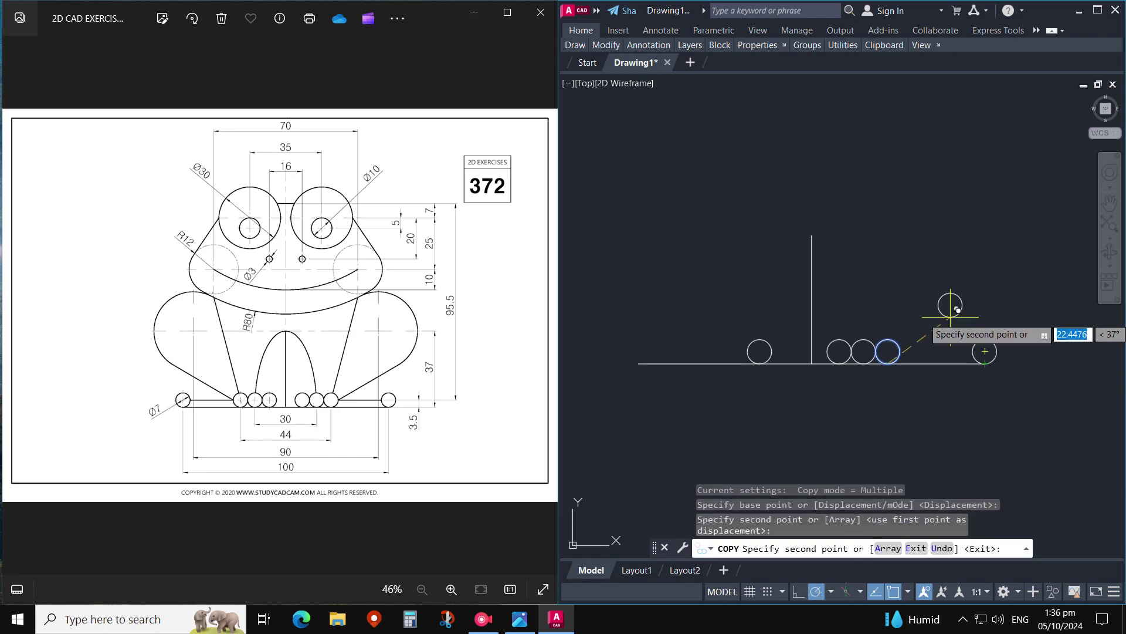
key(Escape)
text(e)
key(Return)
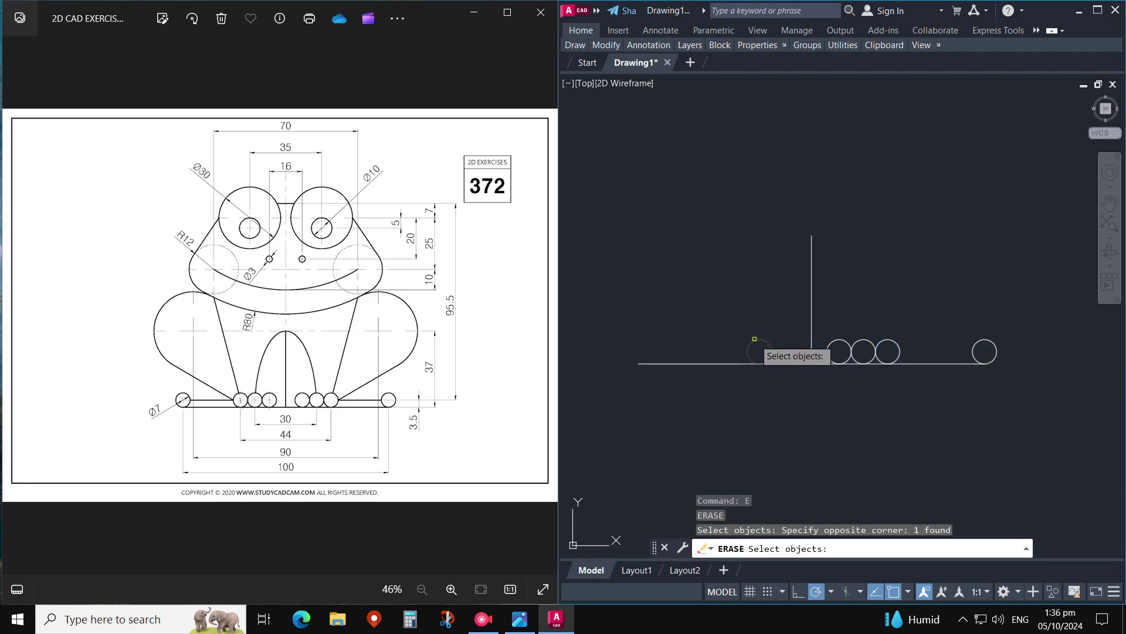
drag(743, 371, 781, 336)
key(Return)
text(ell)
key(Return)
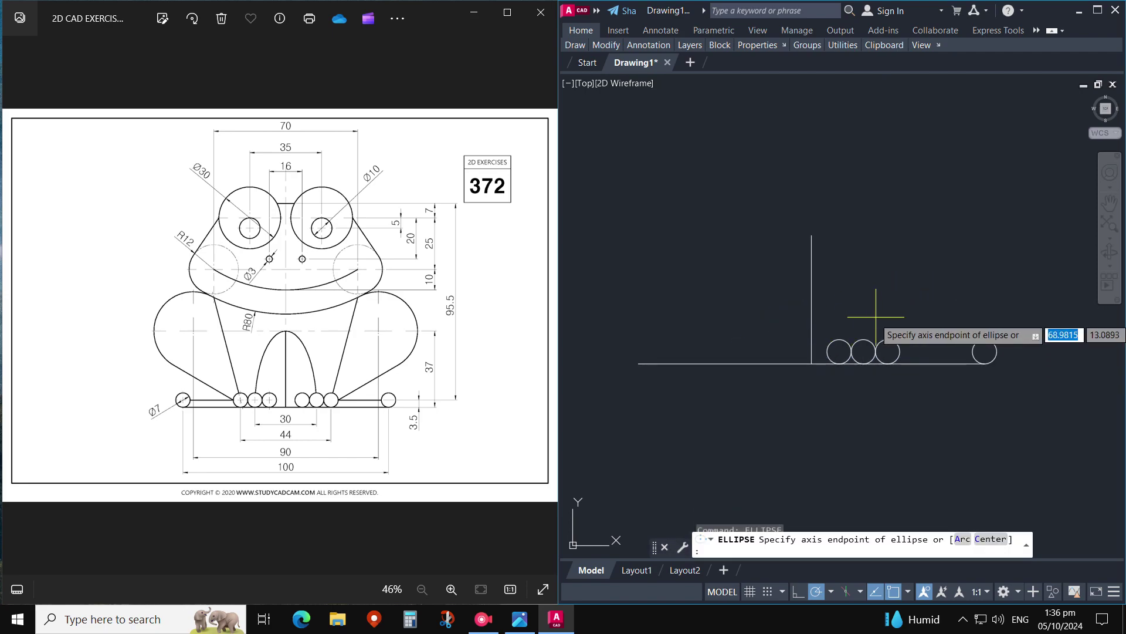
Step: Draw an ellipse starting at the middle foot circle's centre
click(864, 350)
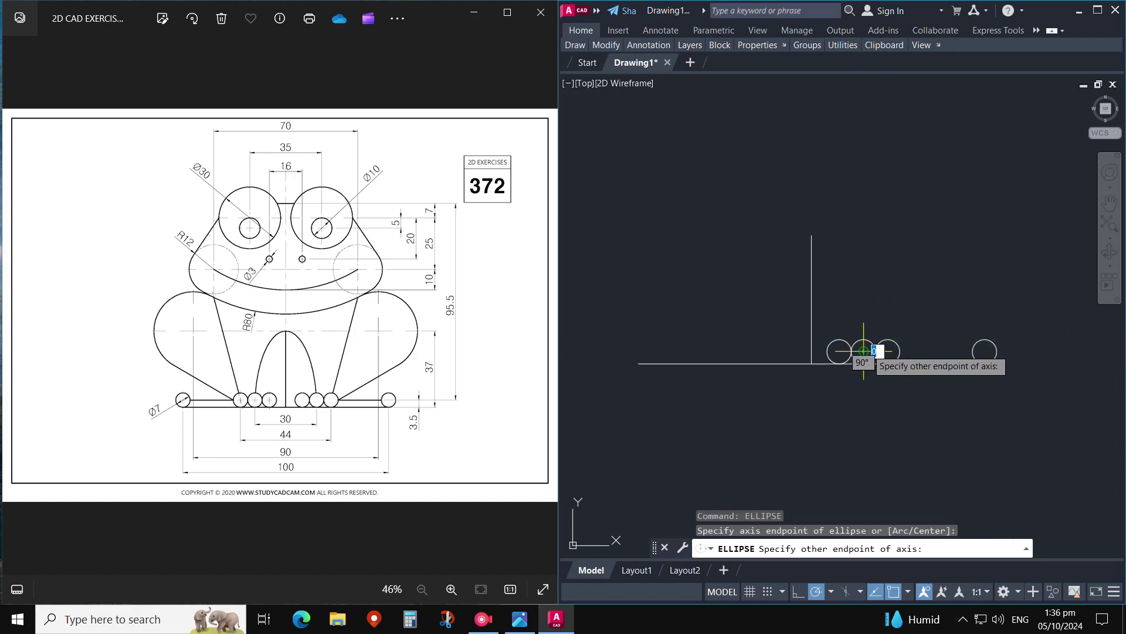
click(876, 351)
click(896, 288)
key(Return)
key(Escape)
Step: Move the ellipse onto the vertical centre line and stretch it to the line's top
text(m)
key(Return)
click(896, 293)
click(862, 320)
key(Return)
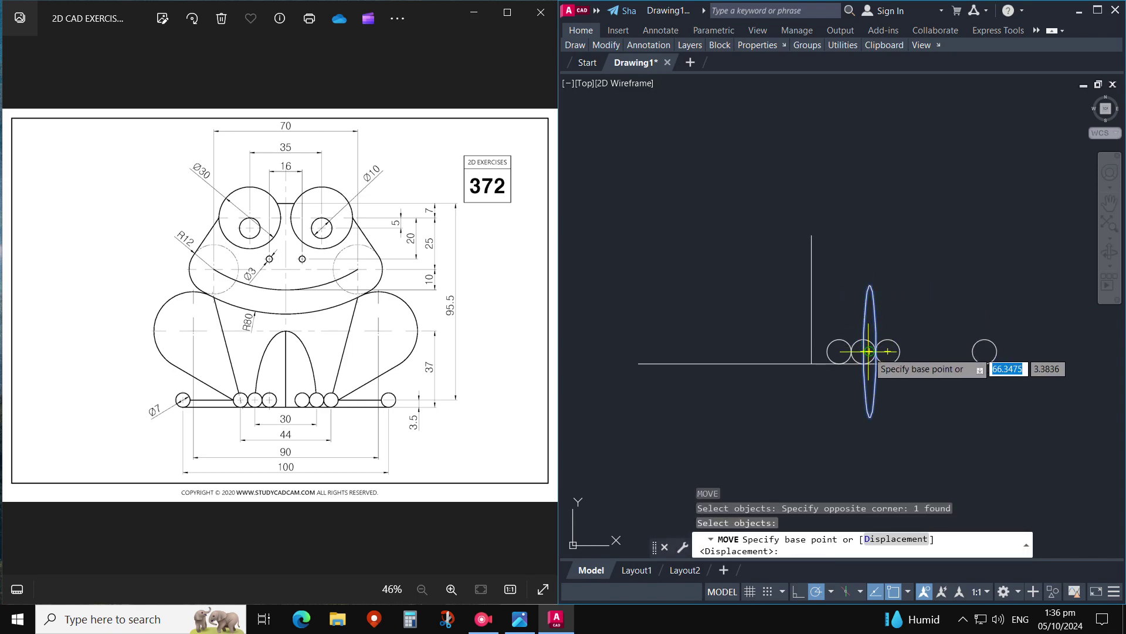
click(870, 351)
click(812, 351)
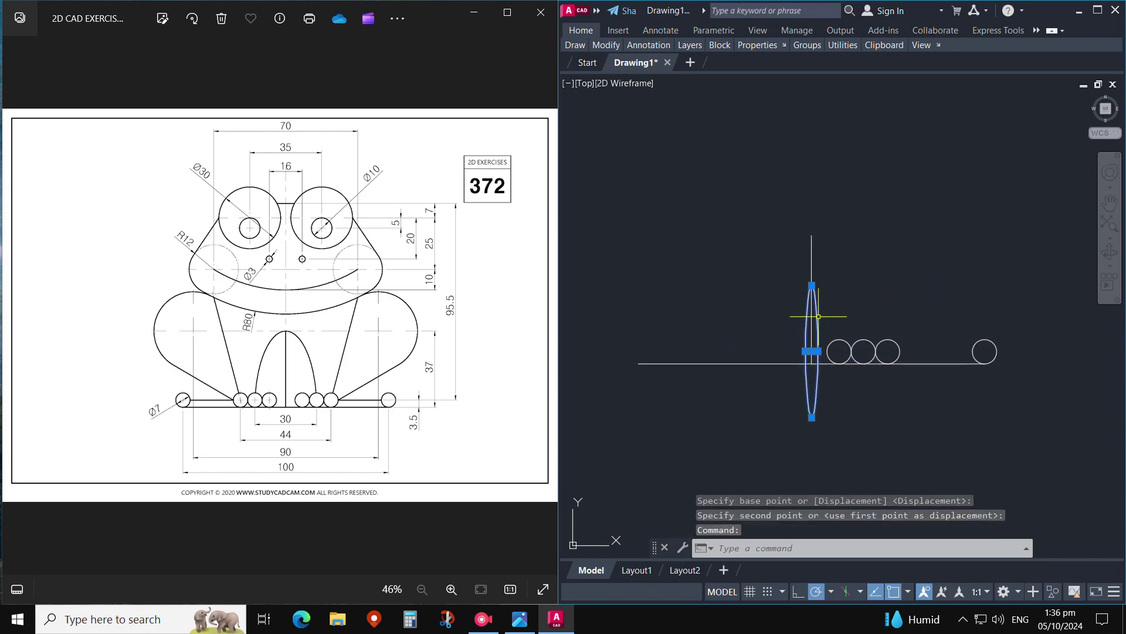
click(812, 285)
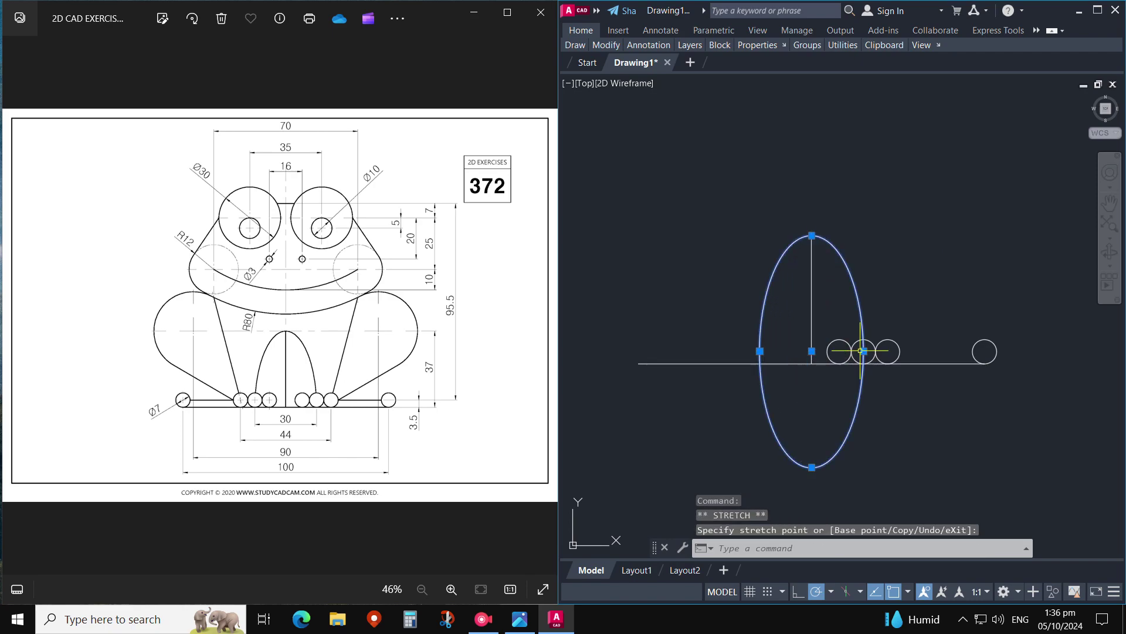
key(Escape)
Step: Trim away the ellipse below the base line and its left half
key(Return)
drag(769, 411, 833, 445)
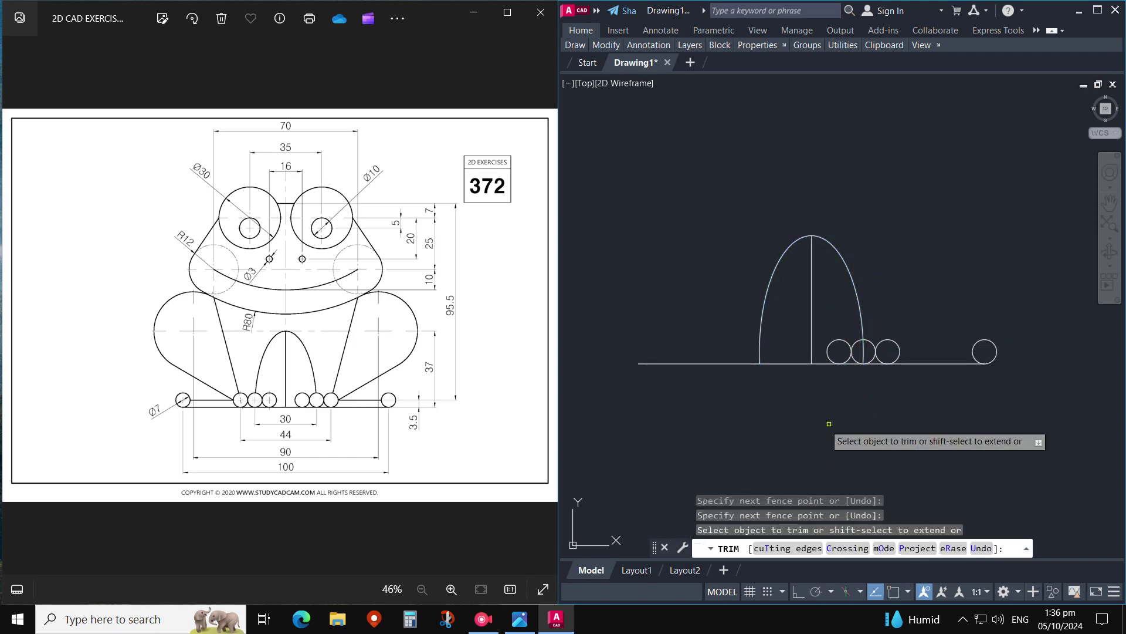
click(764, 305)
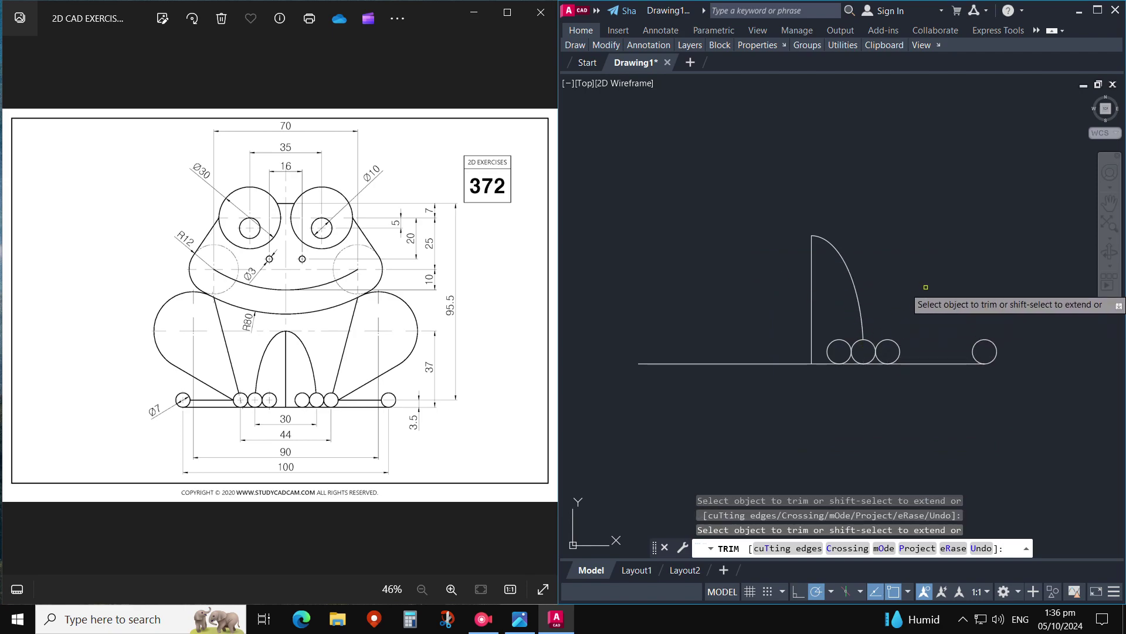
key(Escape)
Step: Mirror the arc, line and right circles about the vertical centre line
text(I)
key(Return)
click(1008, 353)
click(850, 252)
key(Return)
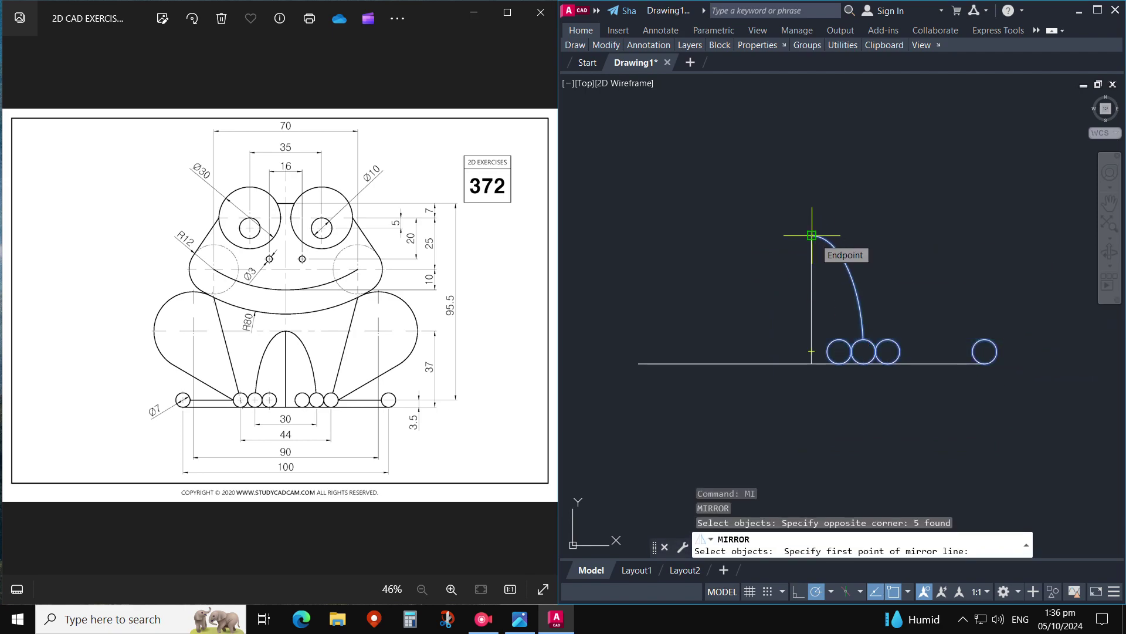
click(812, 235)
click(812, 223)
key(Return)
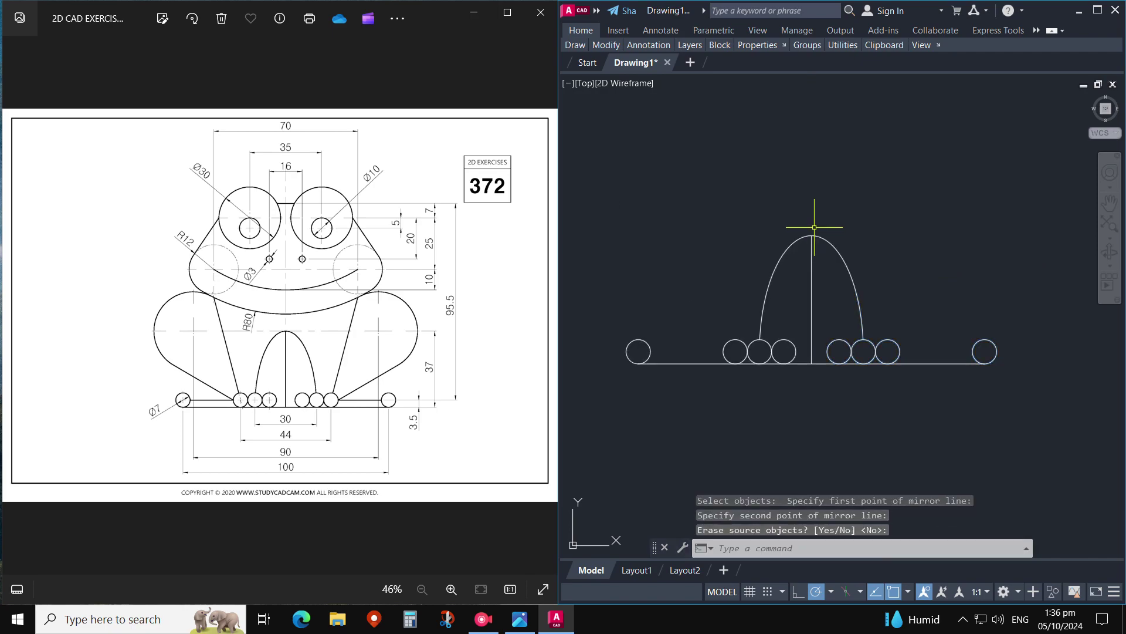
text(DAL)
key(Return)
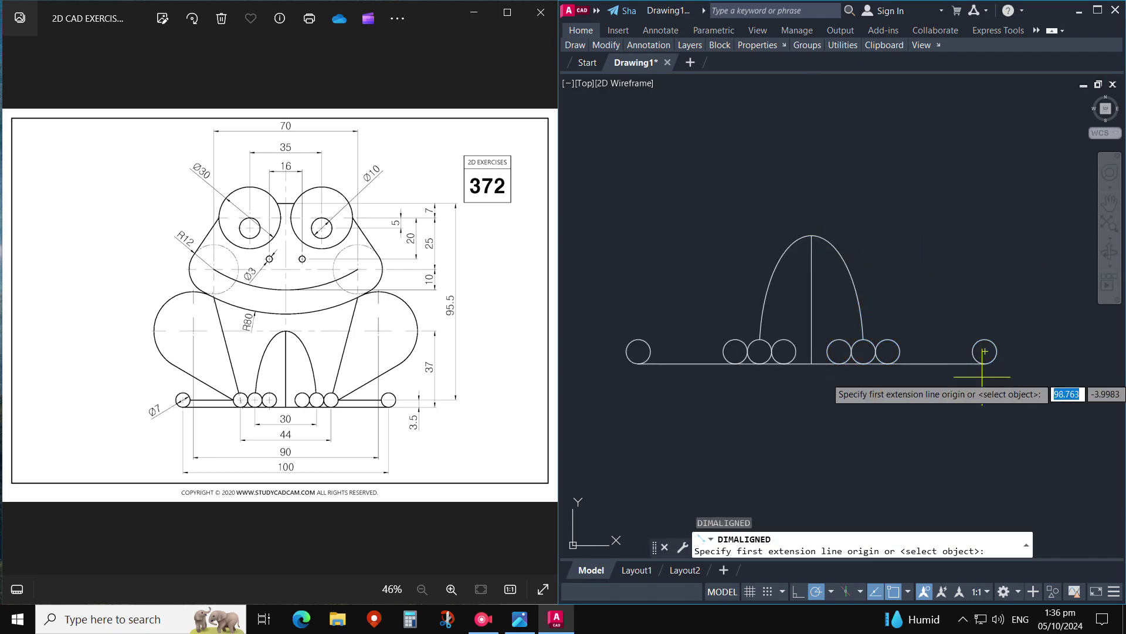
click(985, 351)
click(638, 351)
click(654, 419)
key(Return)
click(864, 351)
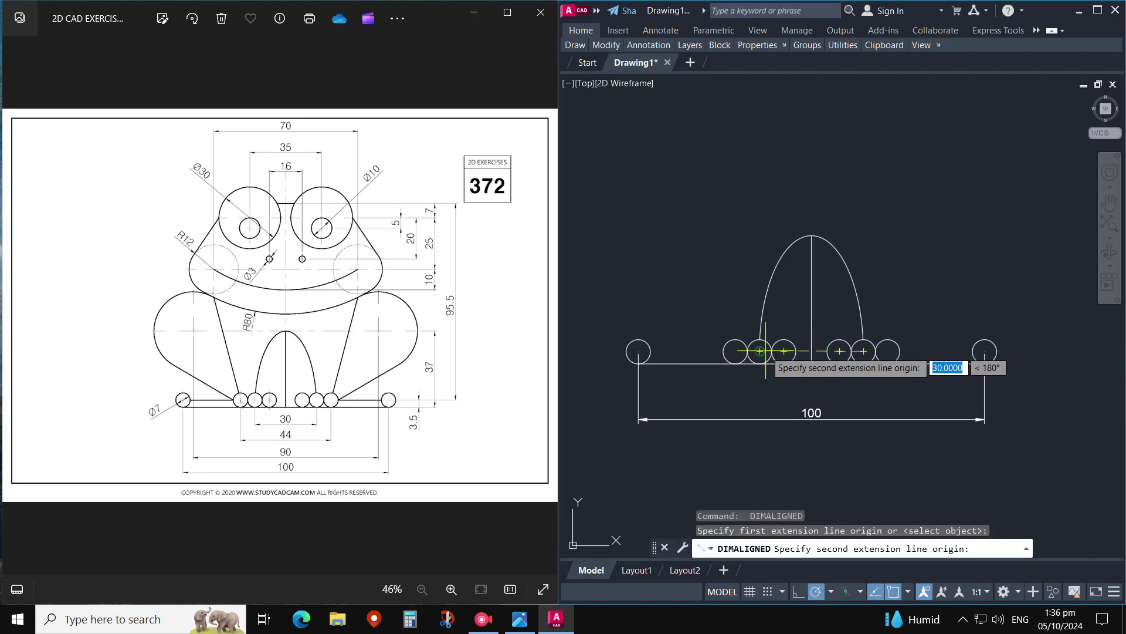
click(760, 351)
click(759, 386)
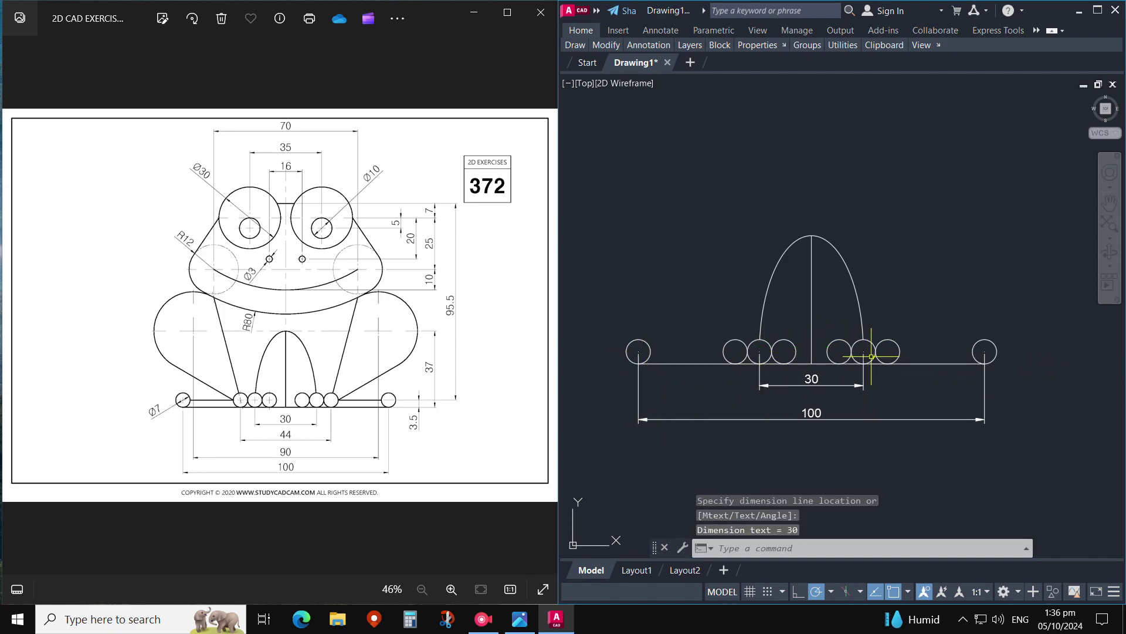
key(Return)
click(888, 351)
click(736, 350)
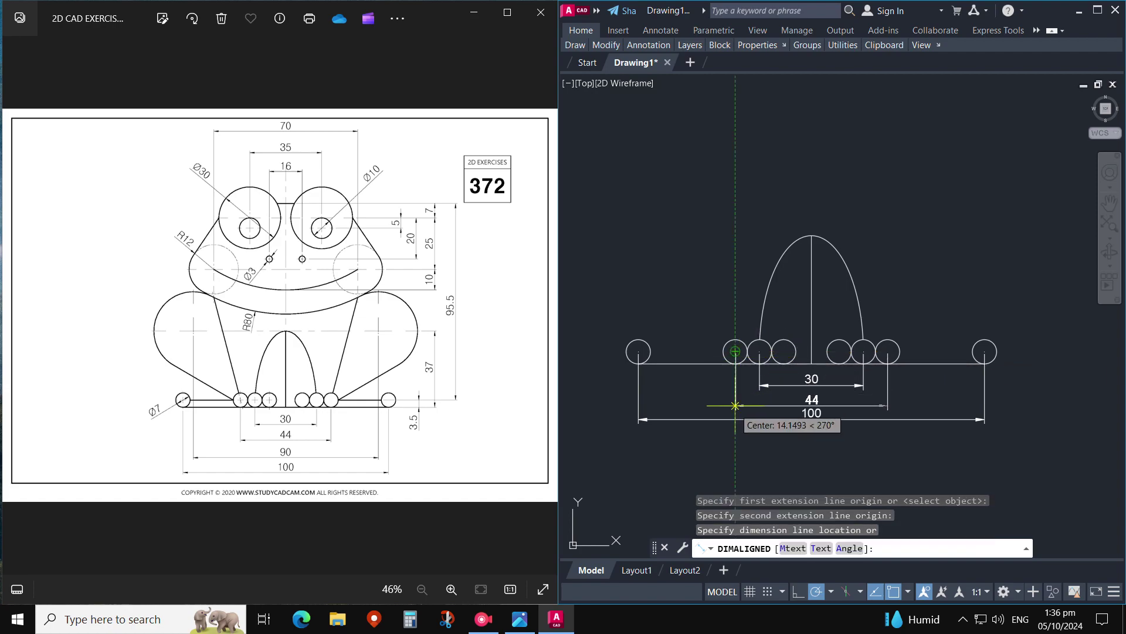
click(734, 404)
text(e)
key(Return)
click(992, 435)
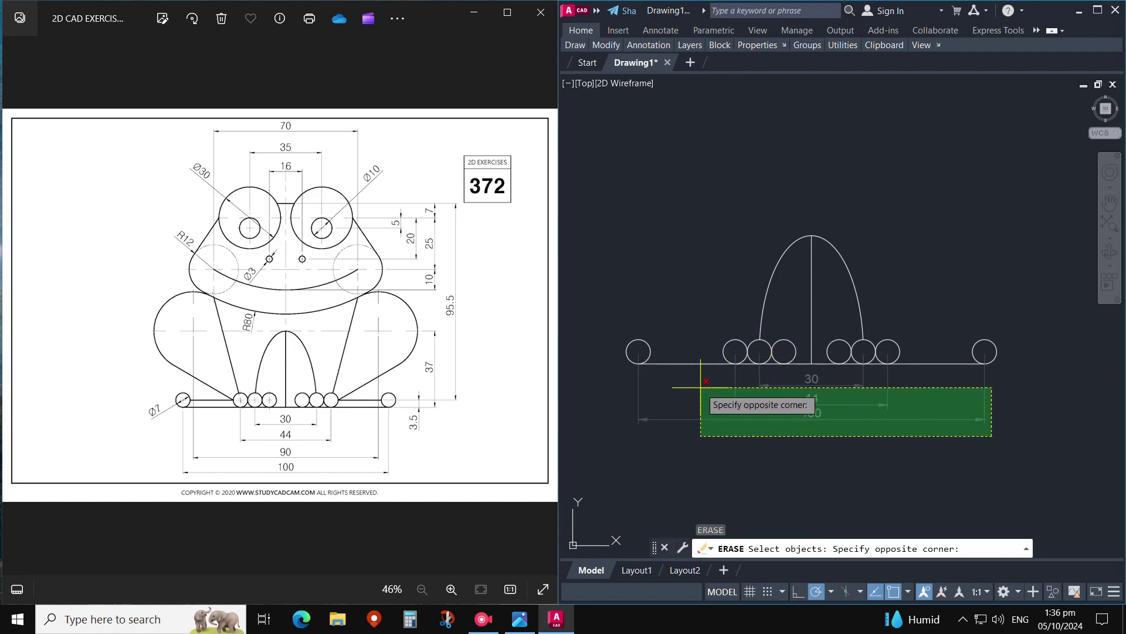
drag(844, 422, 673, 359)
key(Return)
middle_drag(819, 422, 822, 483)
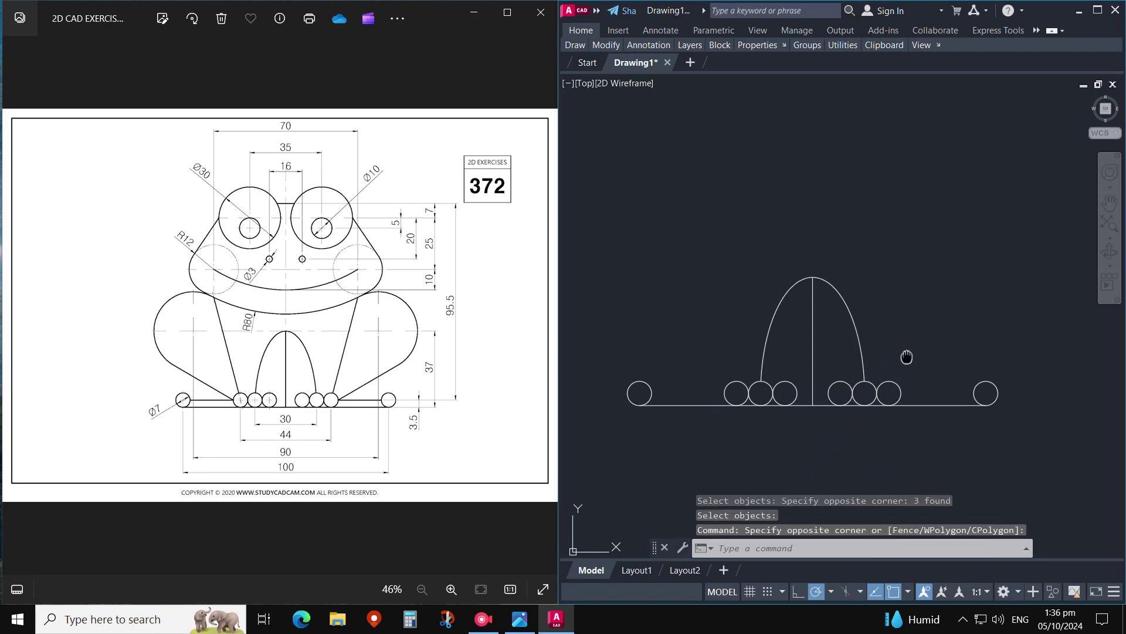
click(897, 333)
Step: Draw a 95.5-unit vertical line straight up from the right end circle's centre
text(l)
key(Return)
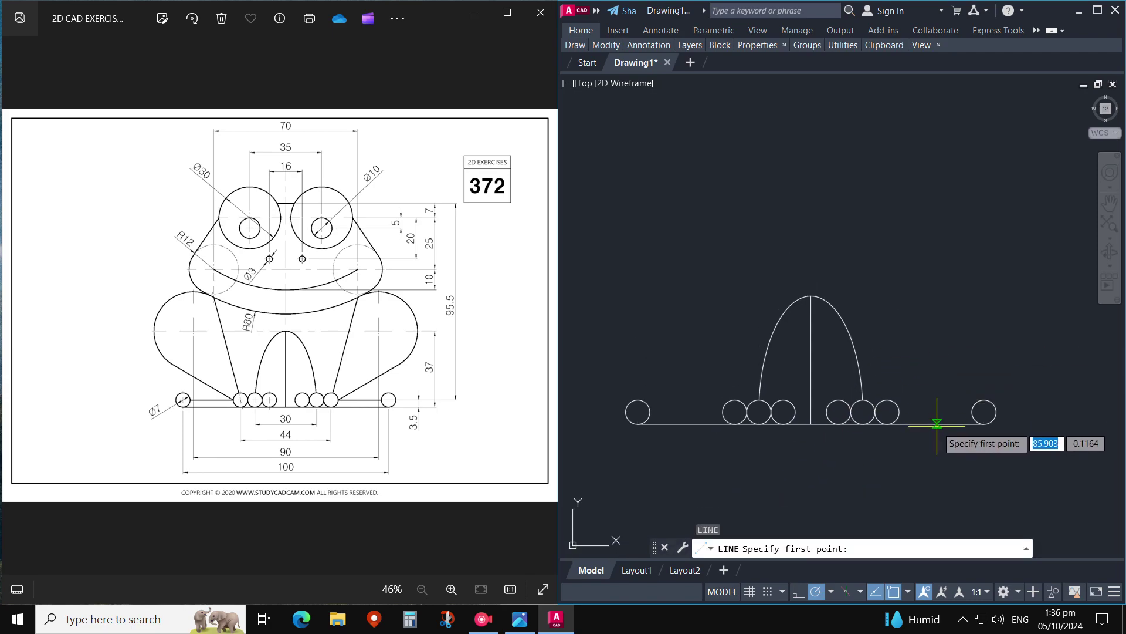
click(985, 412)
text(95.5)
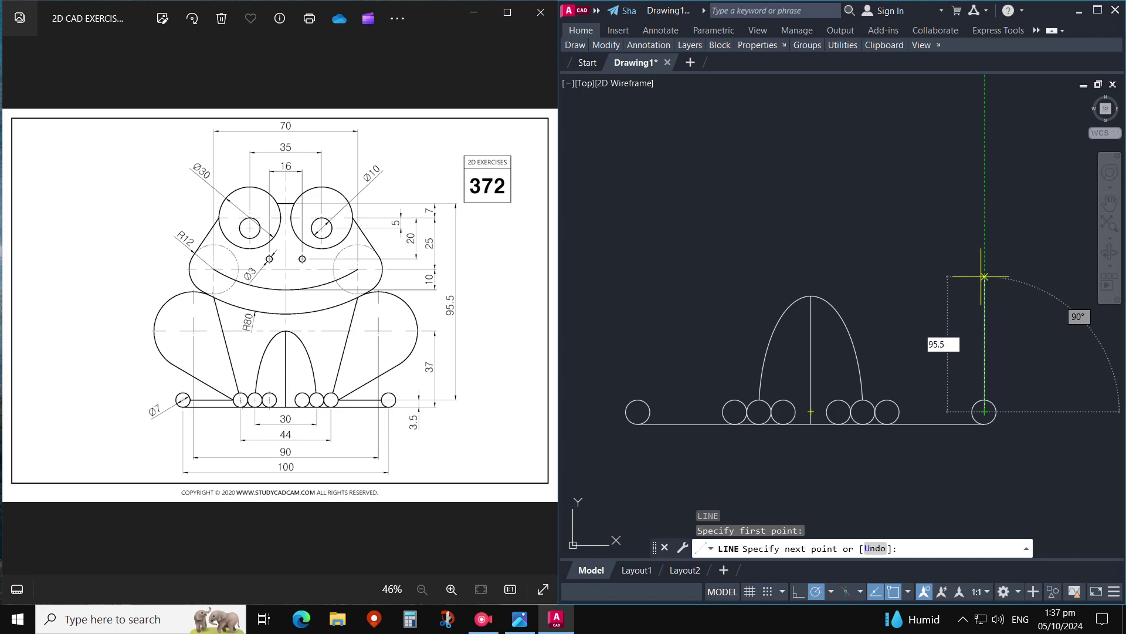
key(Return)
scroll(897, 311, down, 2)
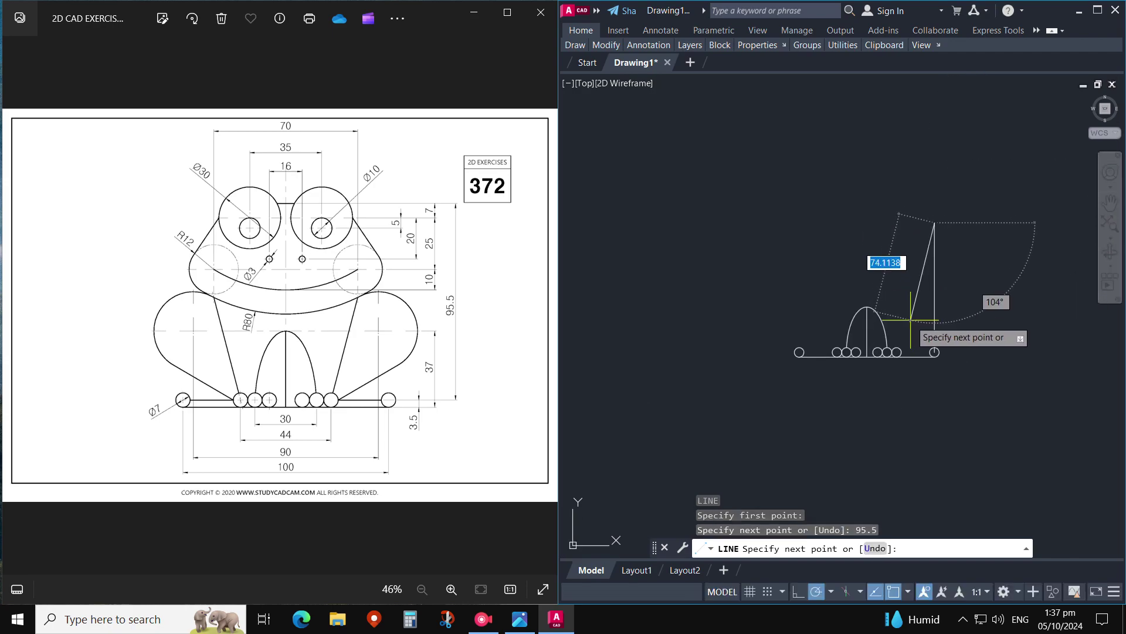
key(Escape)
Step: Add a horizontal construction line through the top of the vertical line
text(x)
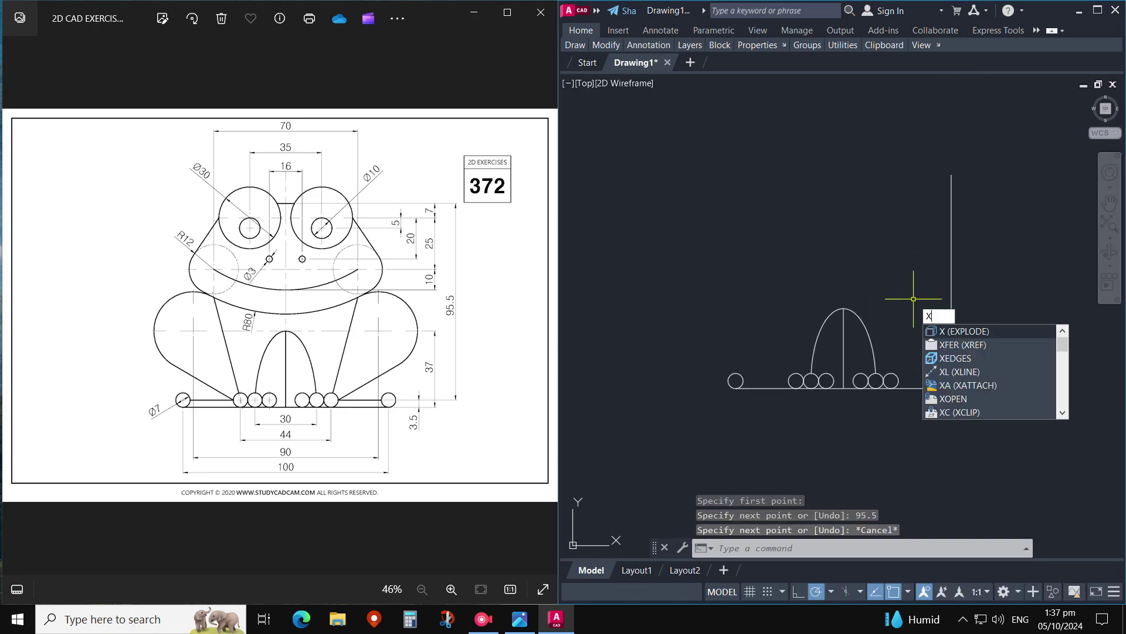
key(Return)
key(Escape)
key(Escape)
text(xl)
key(Return)
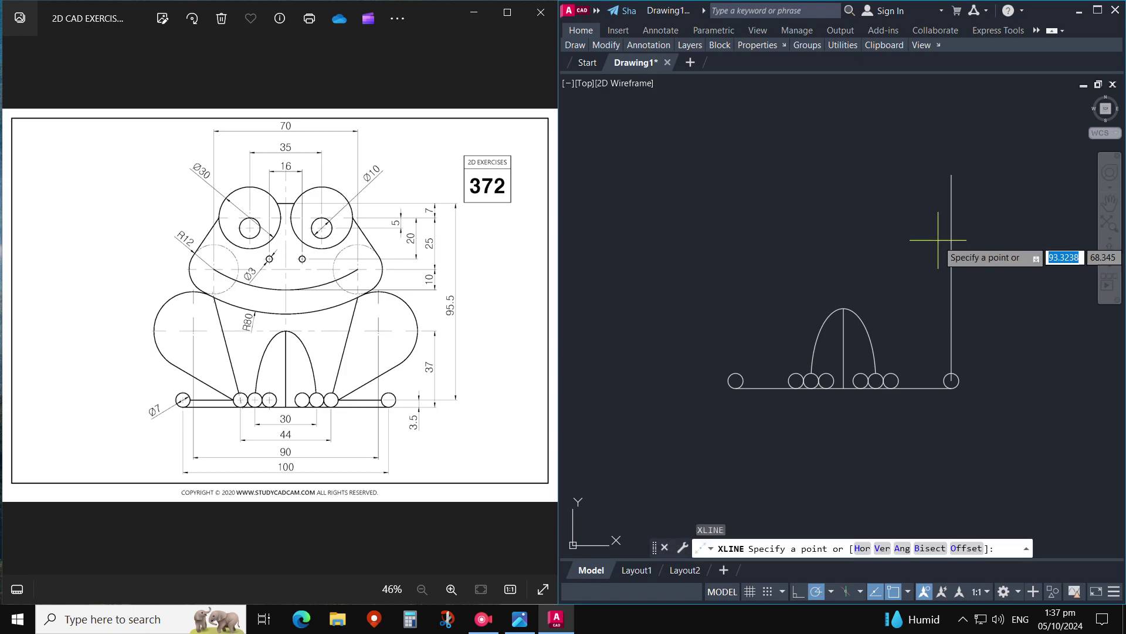
click(952, 174)
click(792, 174)
key(Escape)
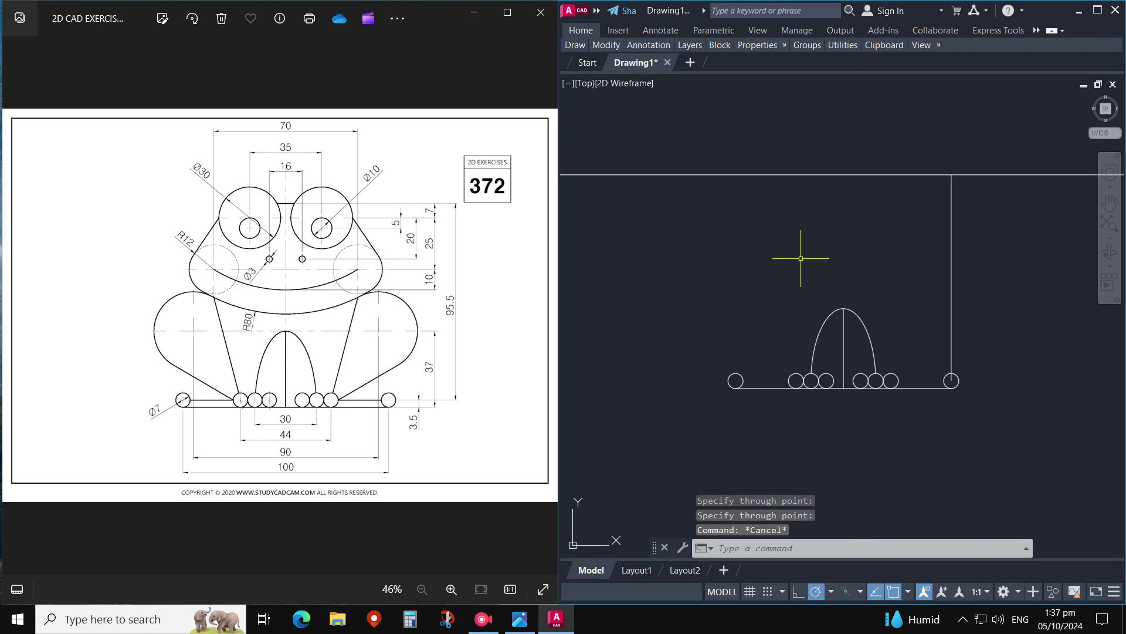
Step: Offset the horizontal construction line by 7 units
click(822, 255)
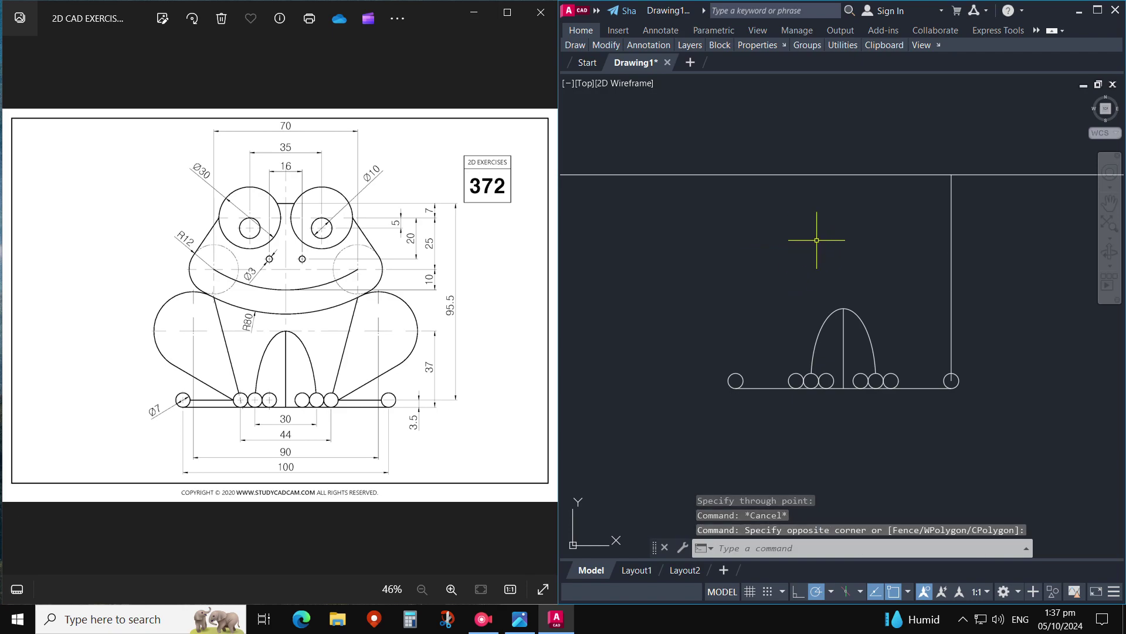
text(C)
key(Escape)
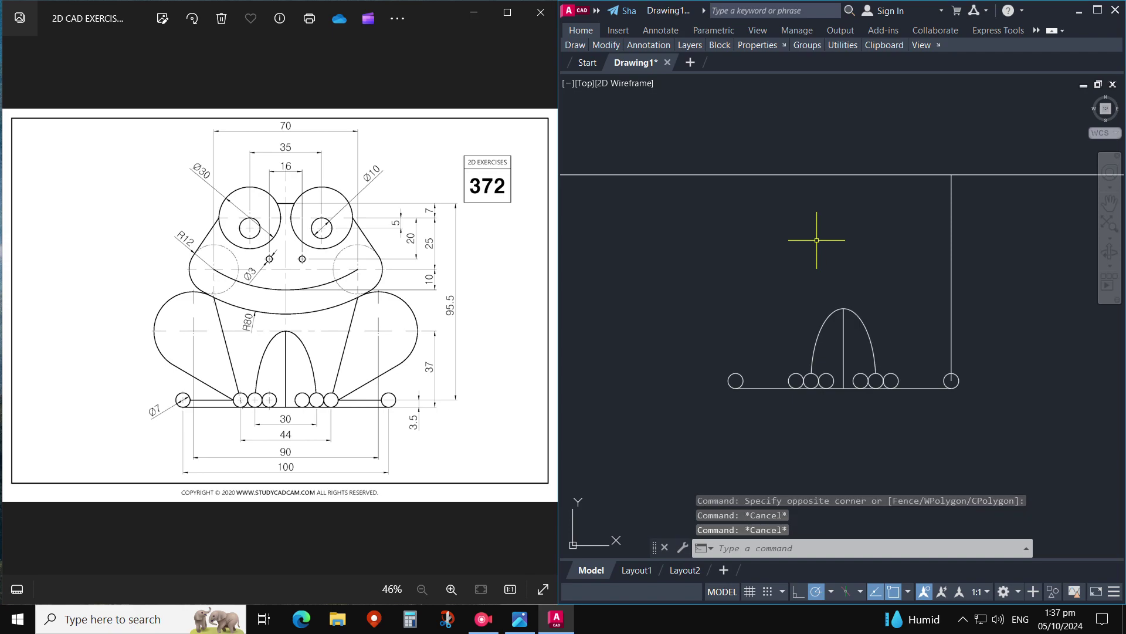
text(o)
key(Return)
key(Return)
click(819, 174)
click(822, 242)
Step: Draw a 10-diameter circle for the frog's first eye
key(Escape)
text(c)
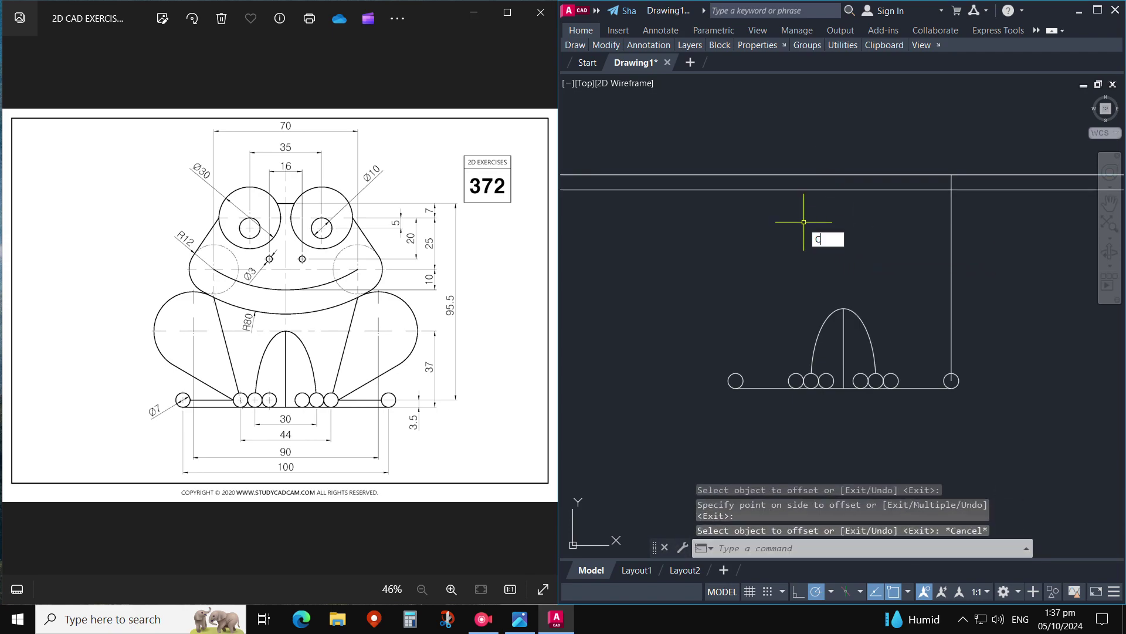
key(Return)
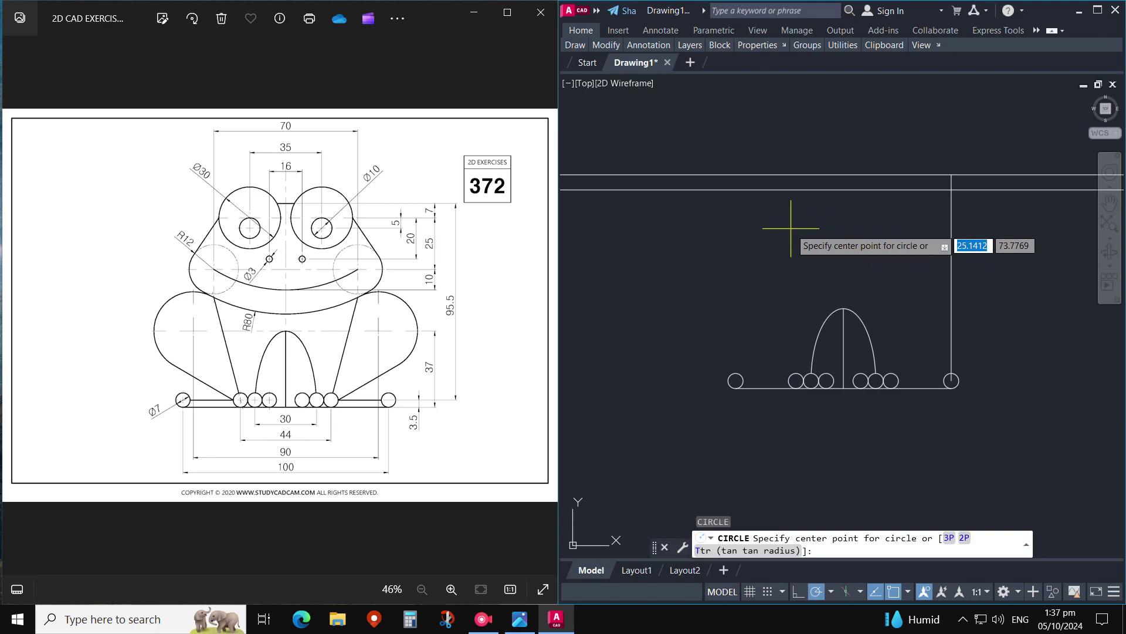
click(791, 228)
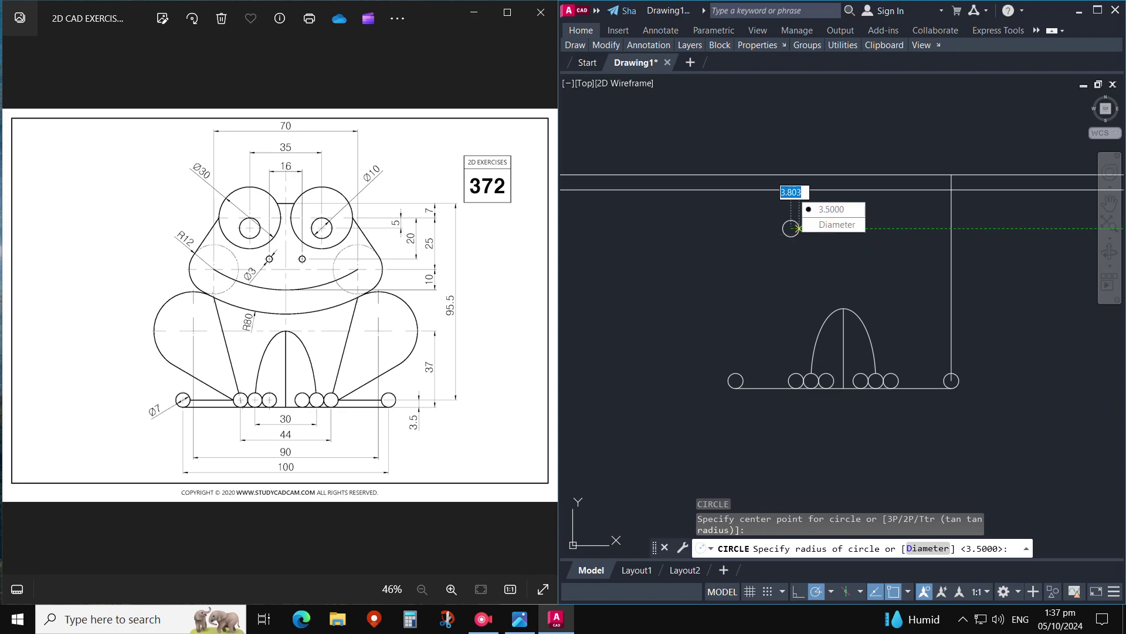
key(Return)
text(10)
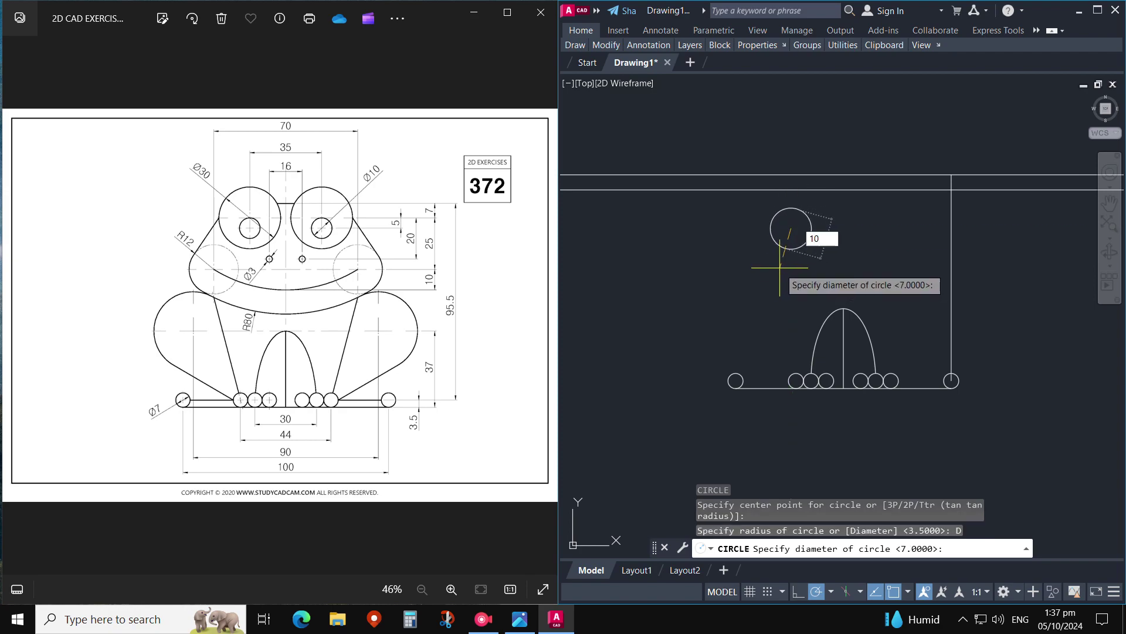
key(Return)
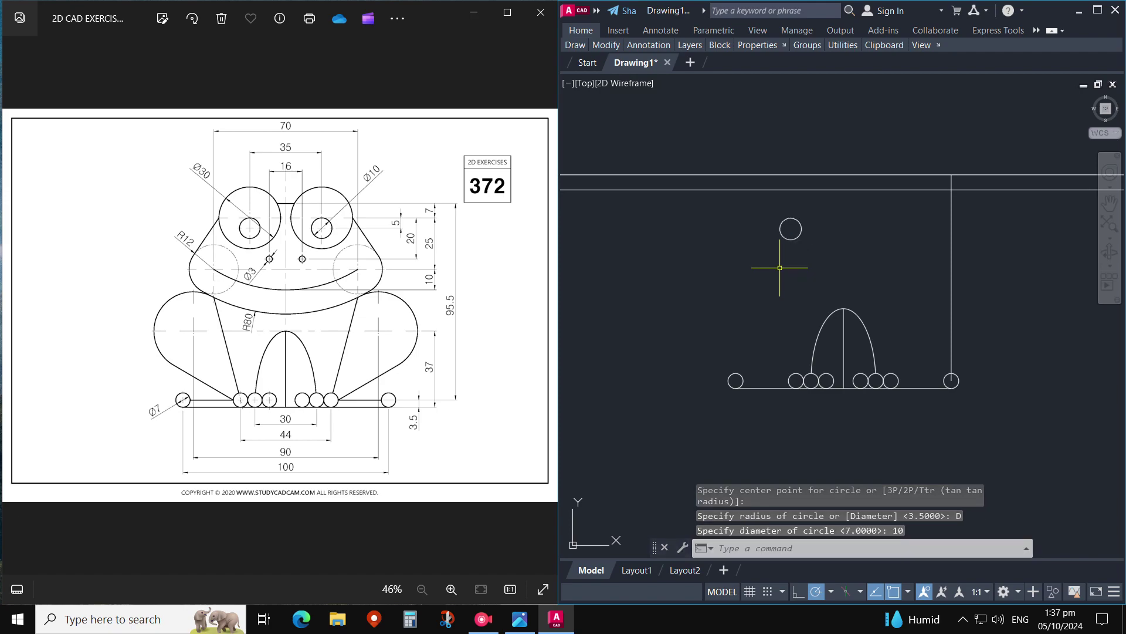
text(CO)
Step: Copy the eye circle 35 units to the right
key(Return)
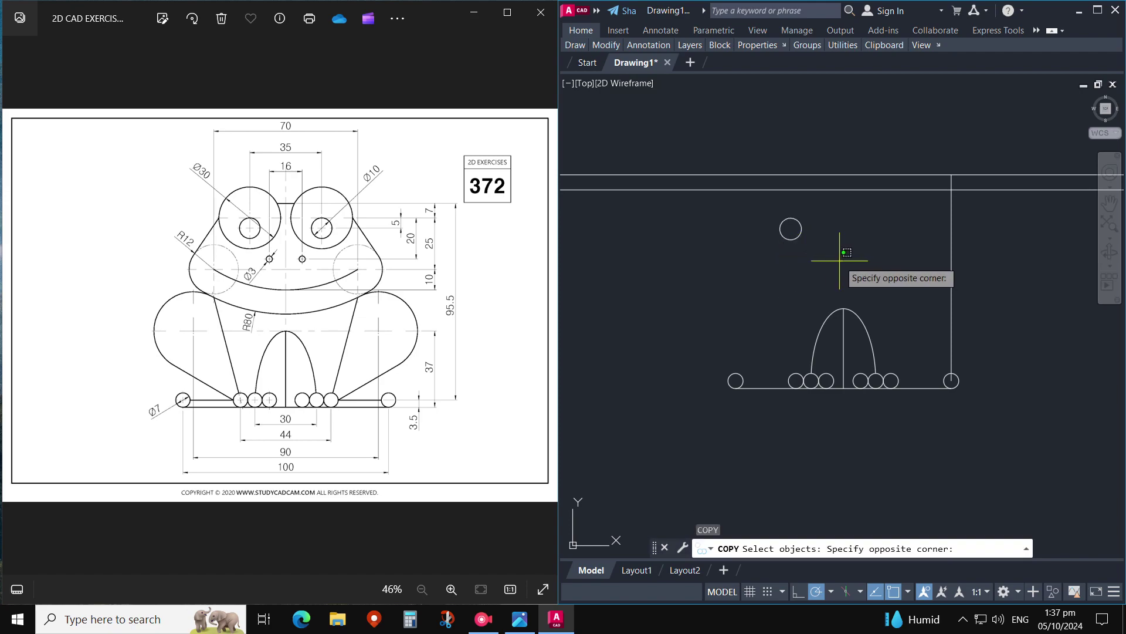
click(773, 199)
key(Return)
click(791, 229)
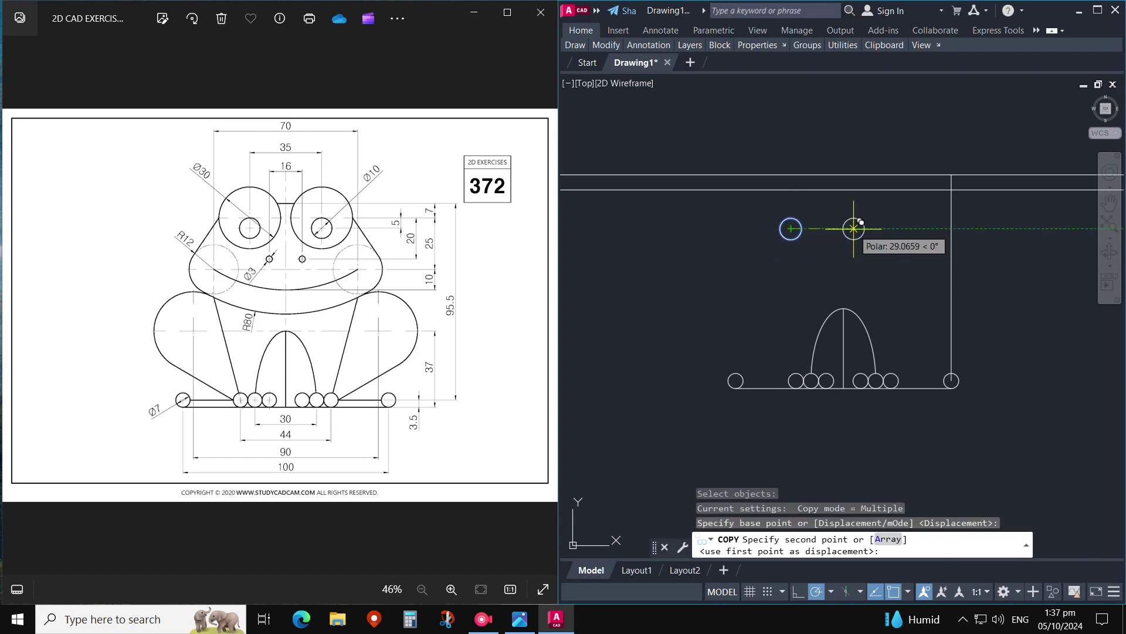
text(35)
key(Return)
key(Escape)
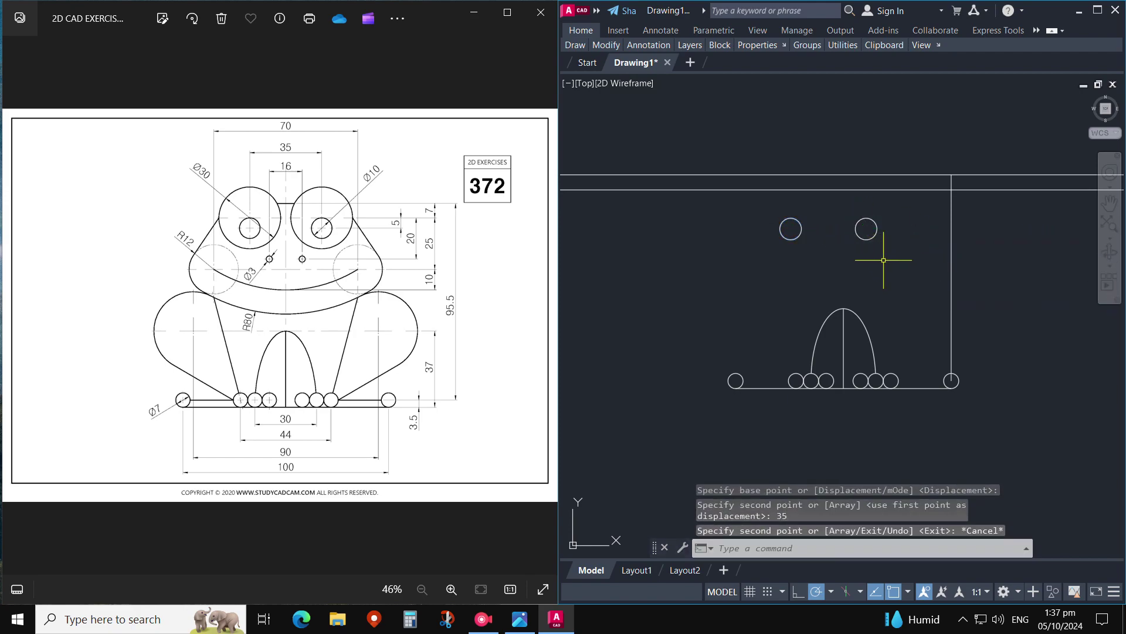
text(L)
key(Return)
key(Escape)
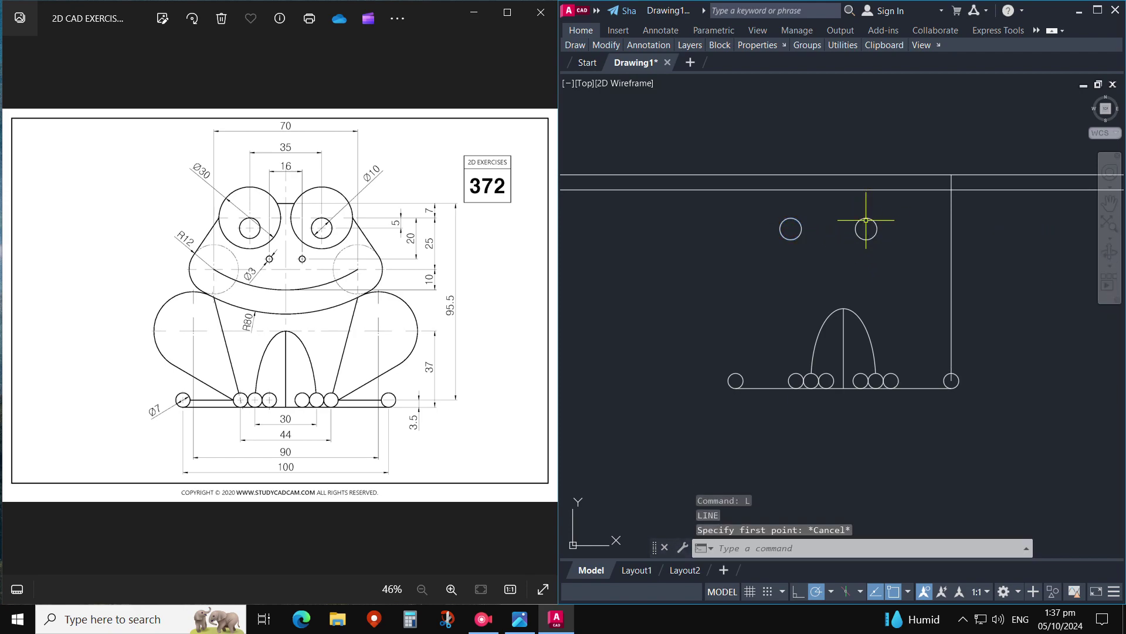
text(M)
Step: Join the two eye circles' centres with a helper line
key(Return)
click(888, 217)
click(775, 243)
key(Return)
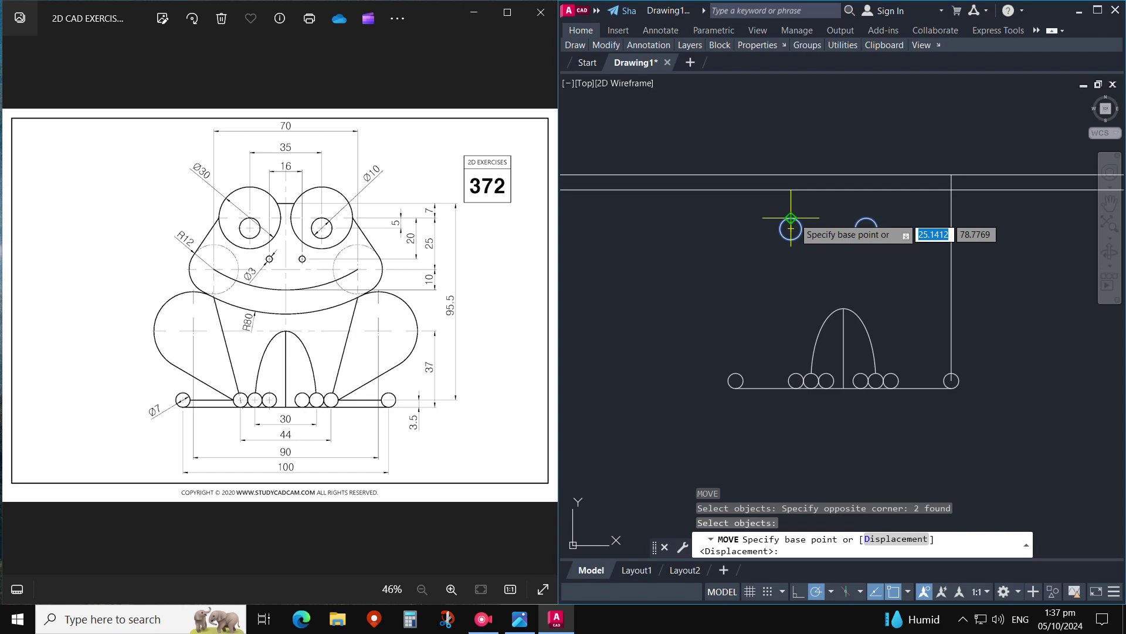
click(791, 218)
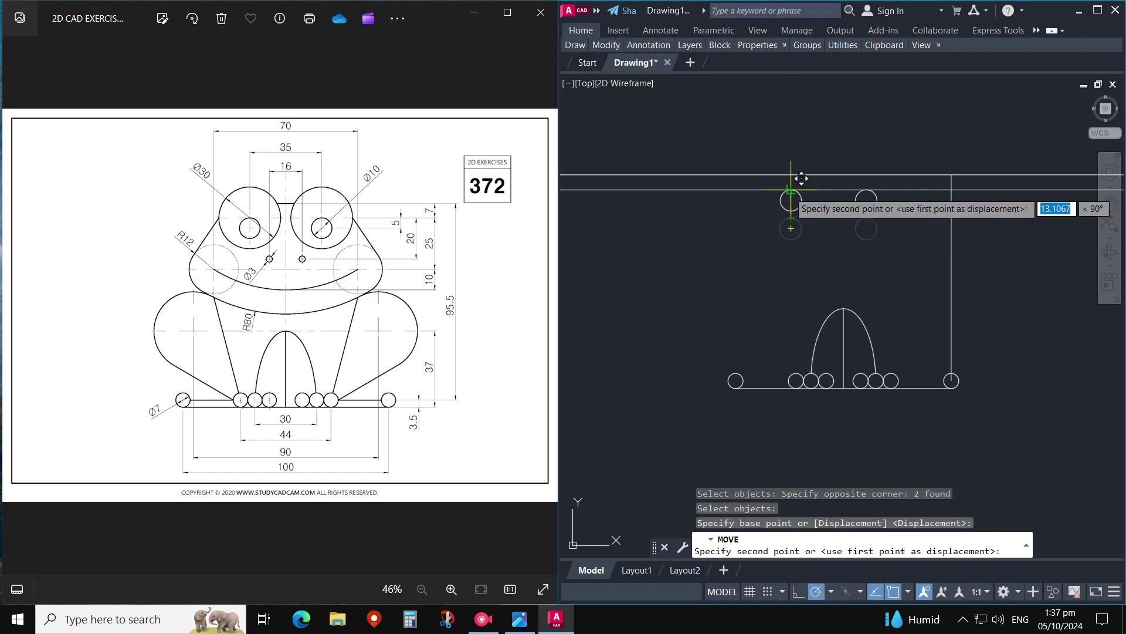
key(Escape)
text(l)
key(Return)
click(866, 201)
click(791, 201)
key(Escape)
Step: Move both eye circles and the helper line down onto the body
text(m)
key(Return)
click(887, 232)
click(783, 188)
key(Return)
click(829, 201)
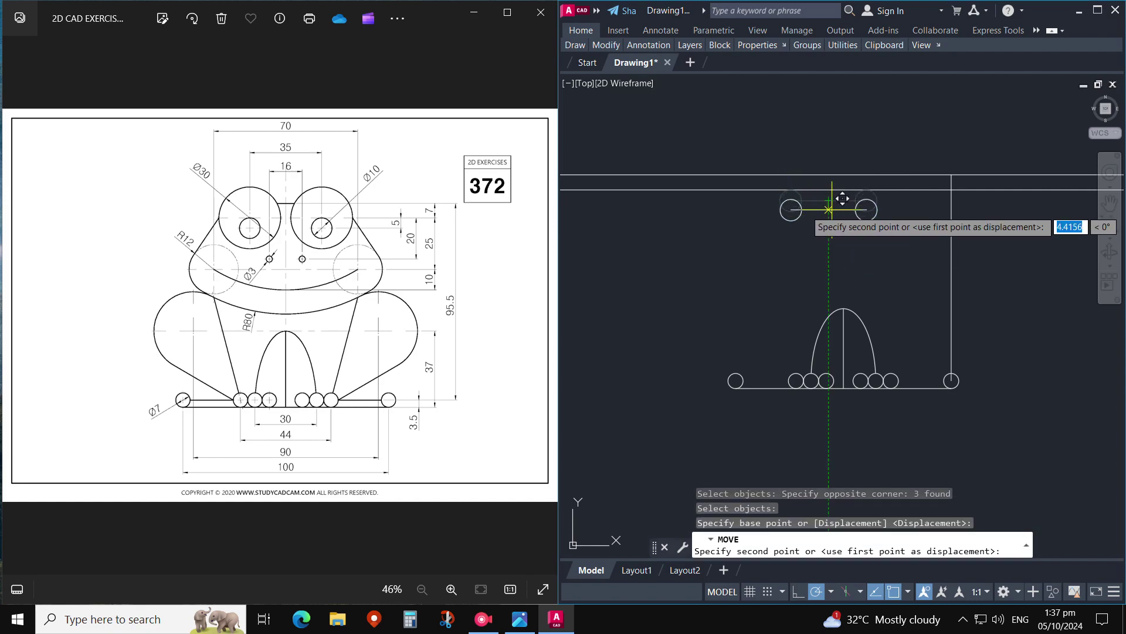
click(855, 337)
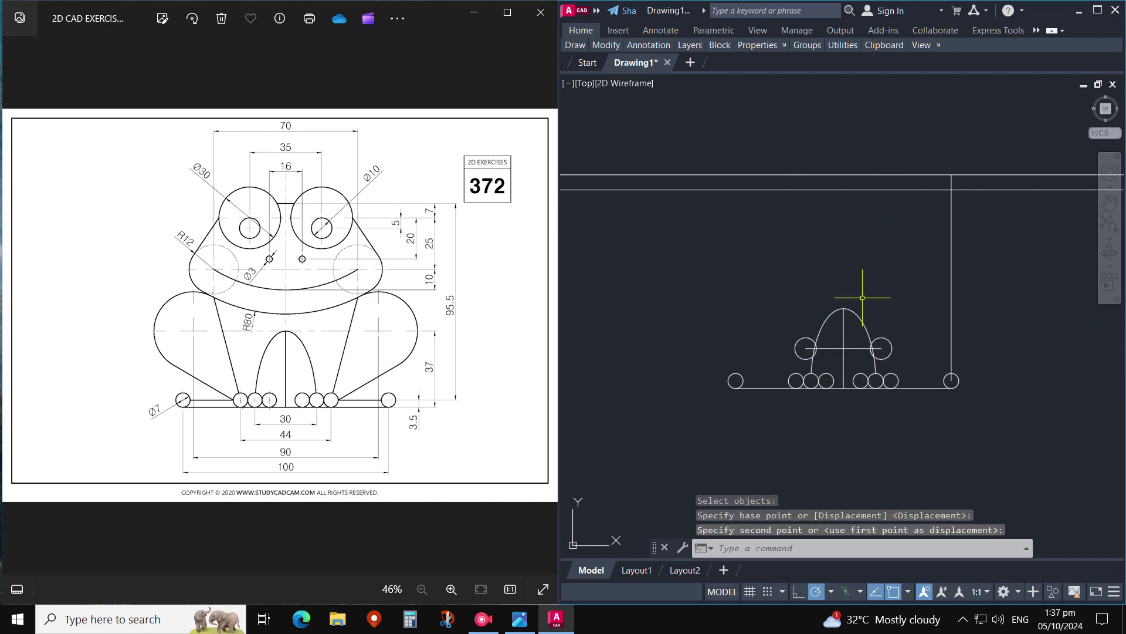
key(Escape)
key(Escape)
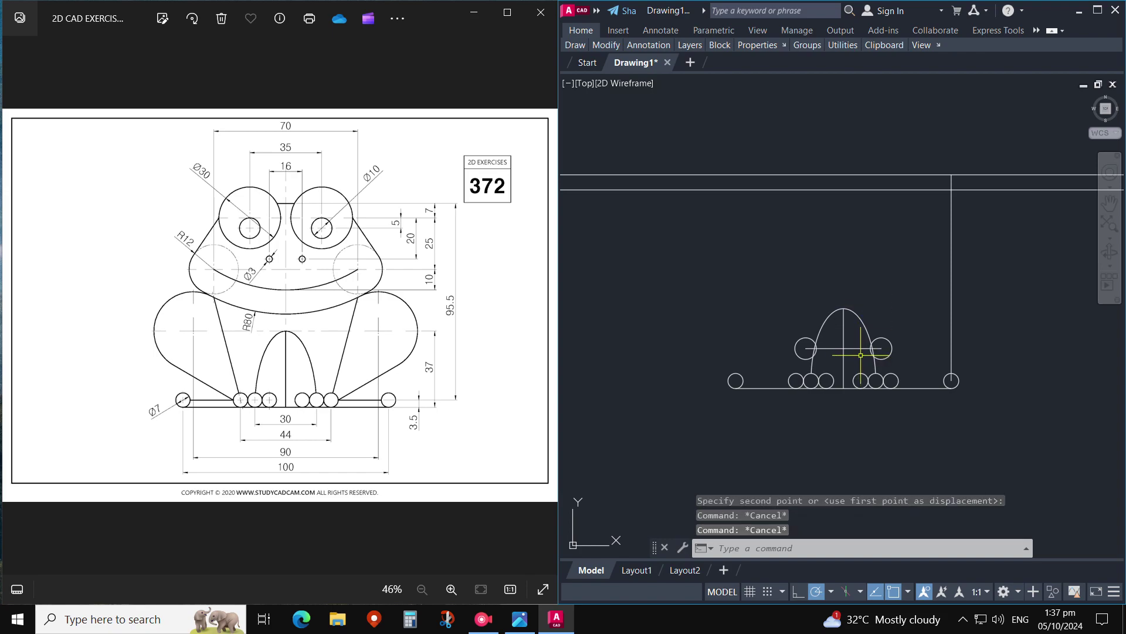
Step: Move both eye circles up so they sit on the upper horizontal line
text(m)
key(Return)
click(880, 358)
click(802, 356)
key(Return)
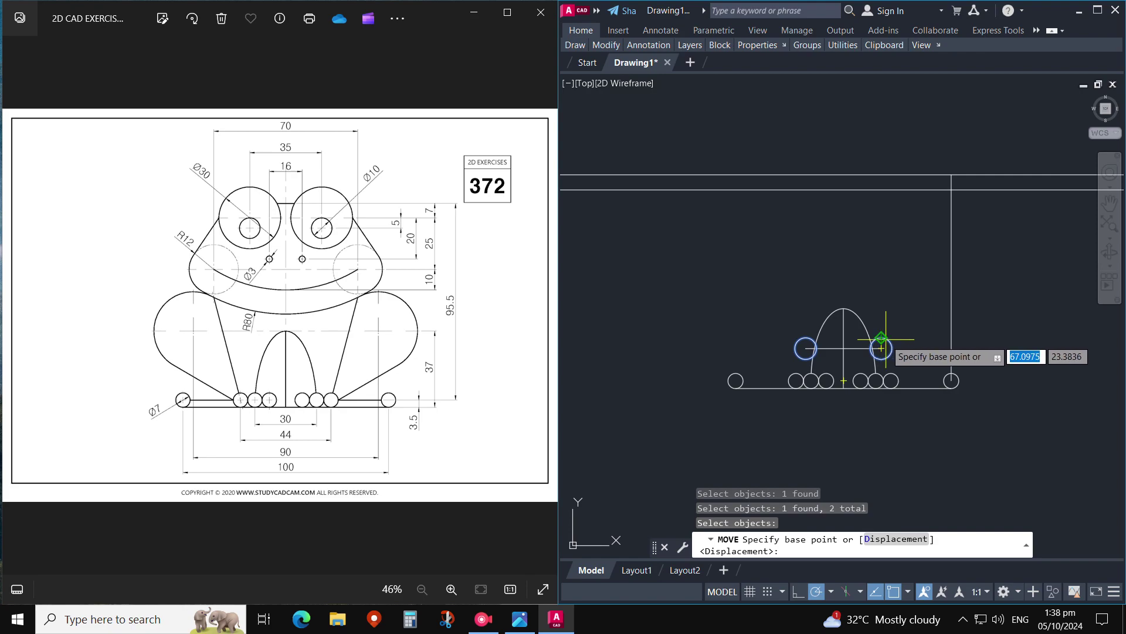
click(880, 339)
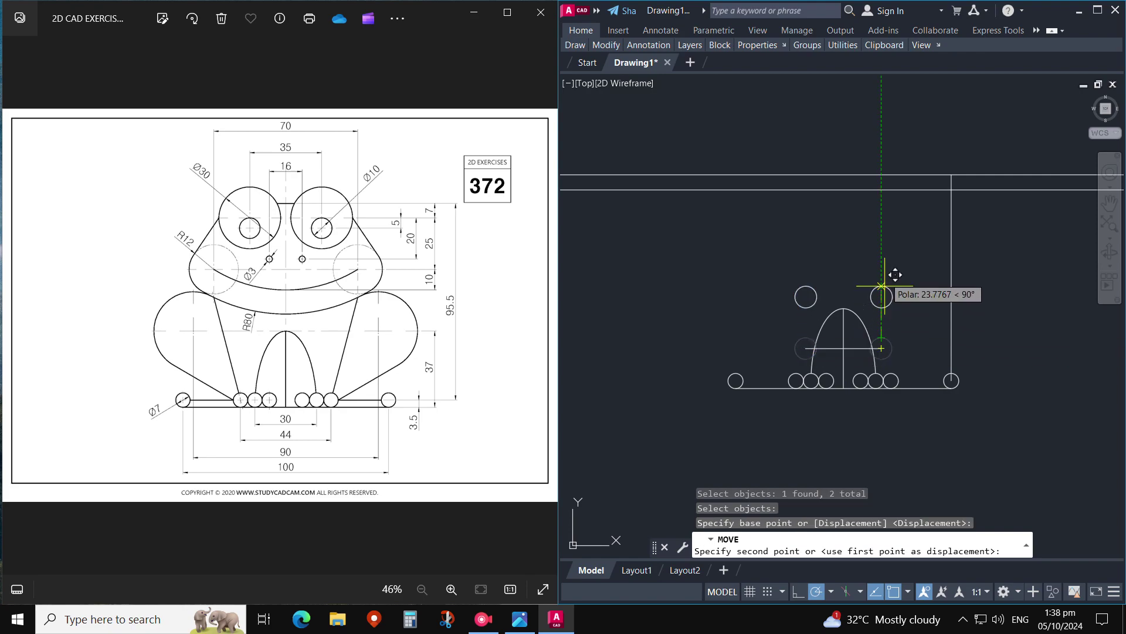
click(881, 190)
key(Escape)
text(l)
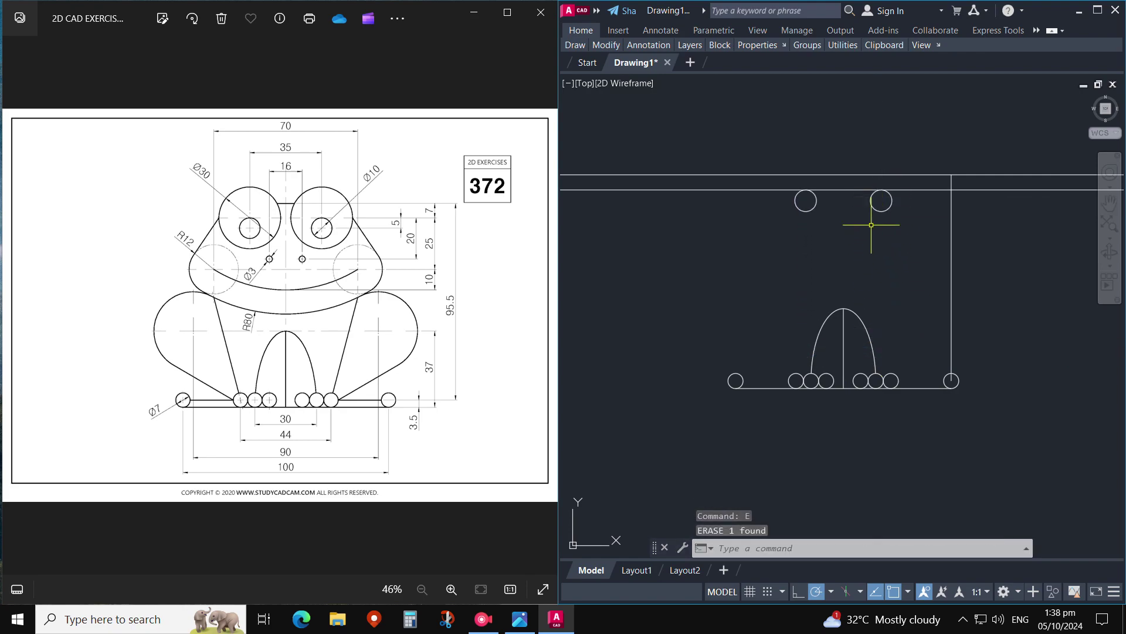
key(Return)
click(881, 200)
Step: Draw a 30-diameter circle concentric with the left eye
key(Escape)
key(Return)
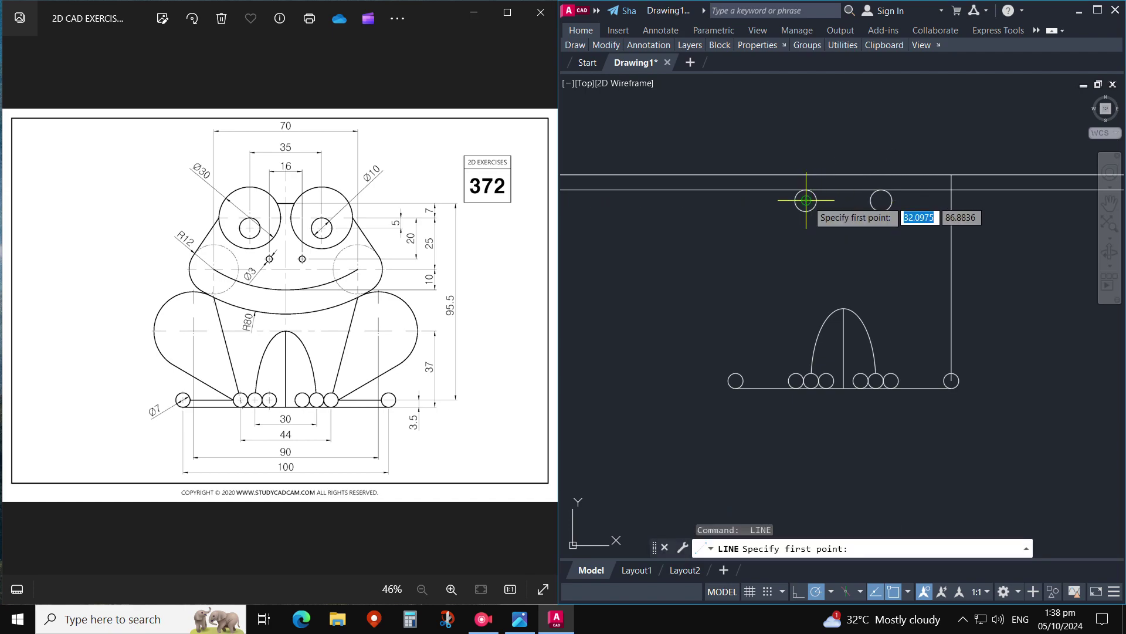
click(806, 200)
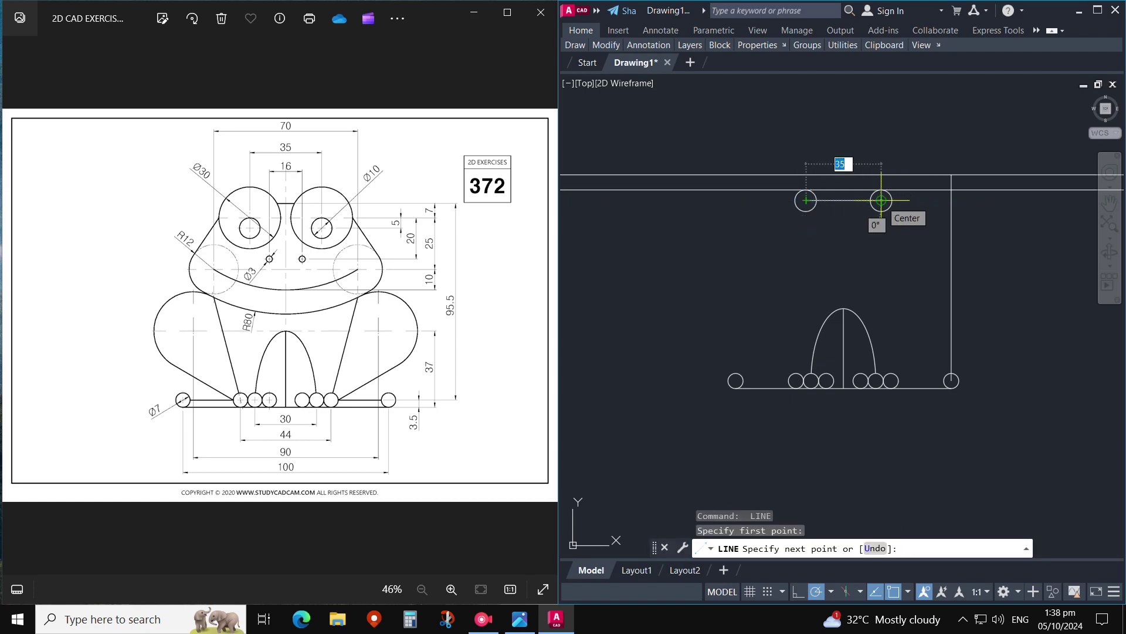
key(Escape)
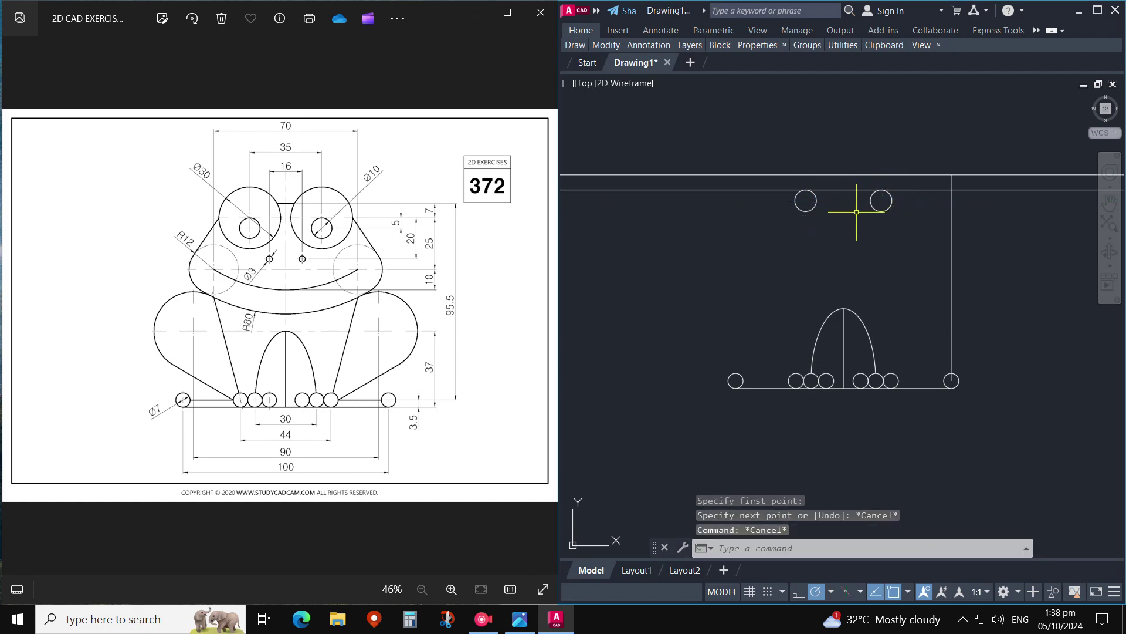
text(c)
key(Return)
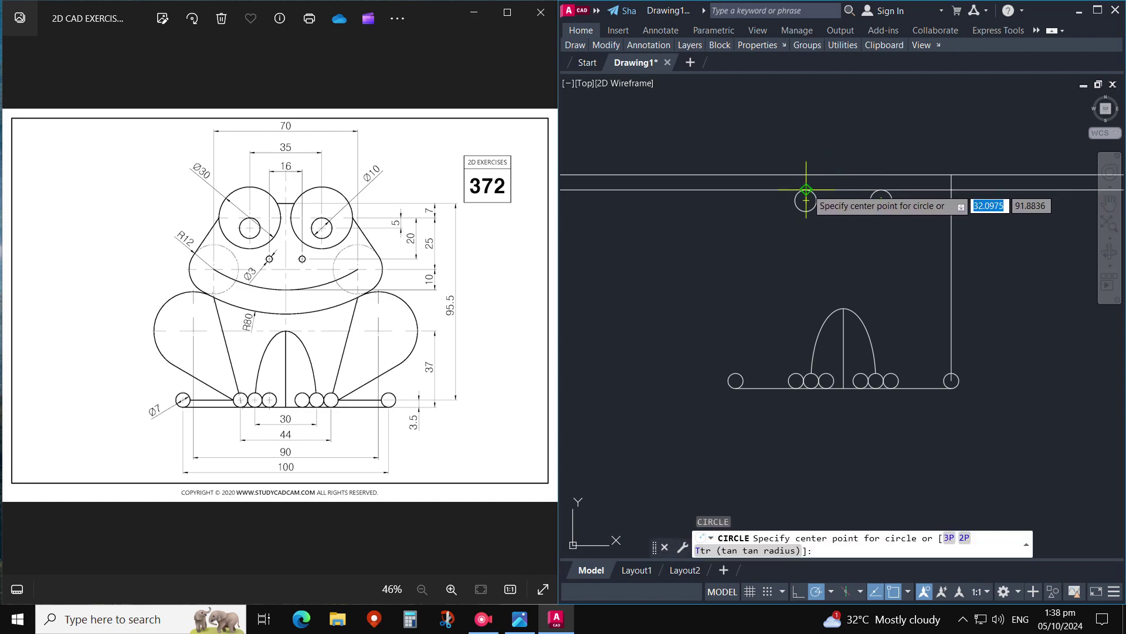
click(806, 189)
key(Down)
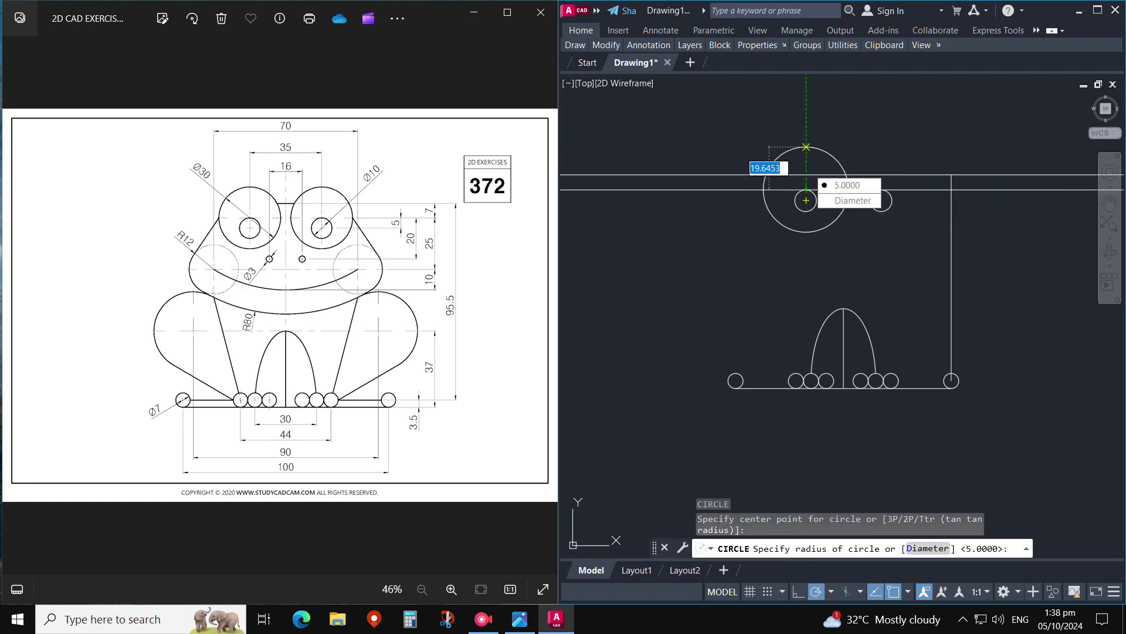
key(Return)
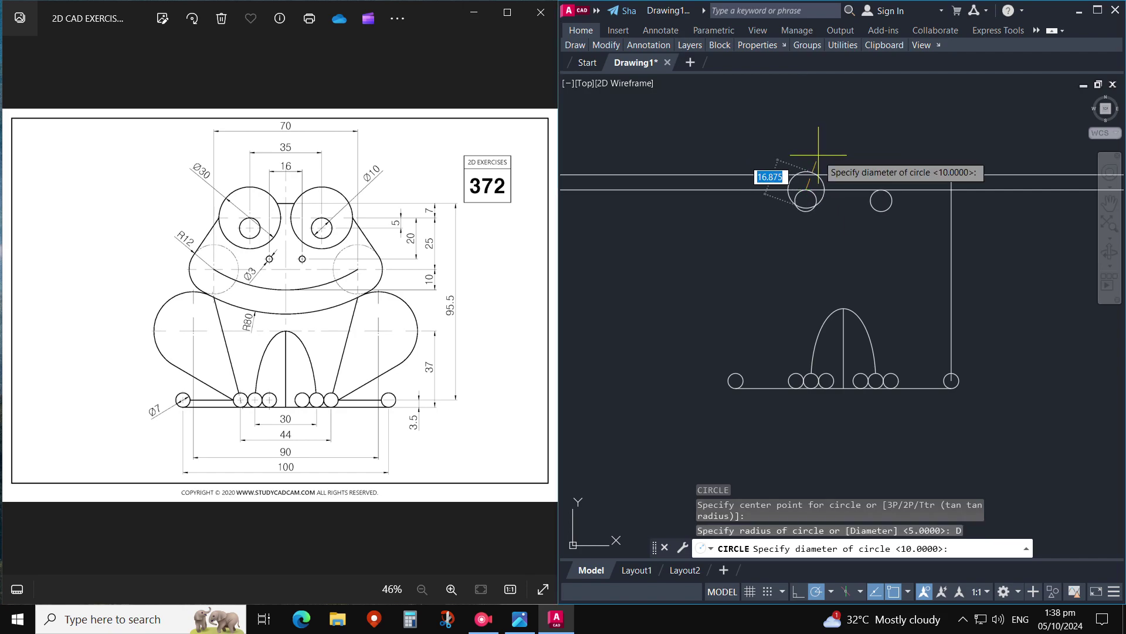
key(Return)
key(Escape)
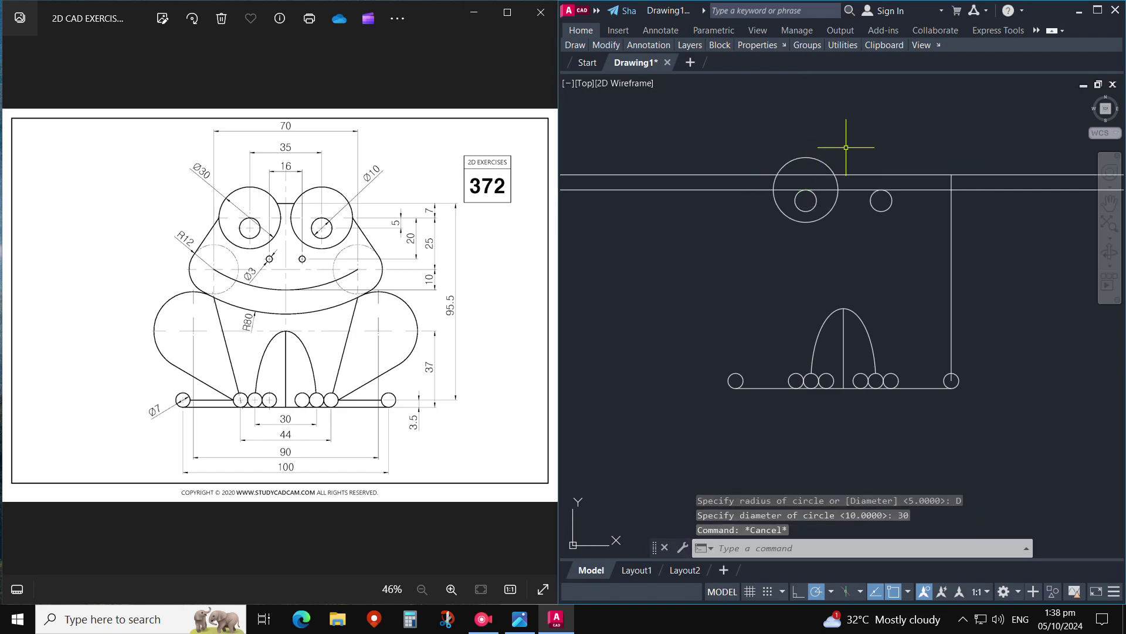
text(MI)
Step: Mirror the 30-diameter circle across the body's vertical centre line, keeping the original
key(Return)
drag(846, 147, 819, 176)
key(Return)
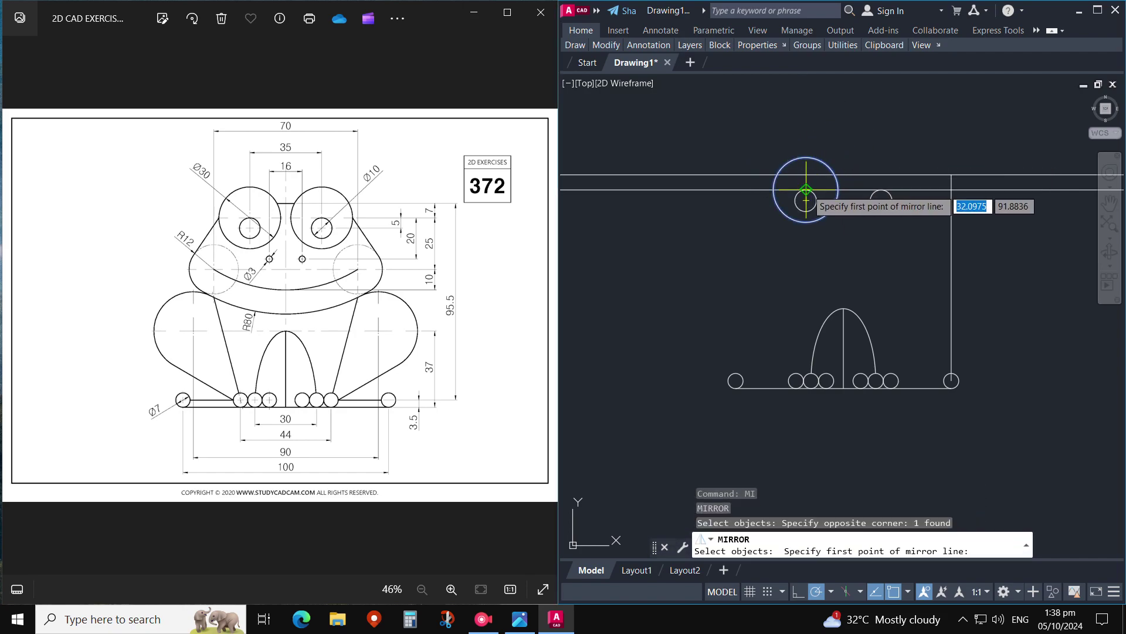
click(806, 190)
key(Escape)
key(Return)
drag(845, 147, 821, 176)
key(Return)
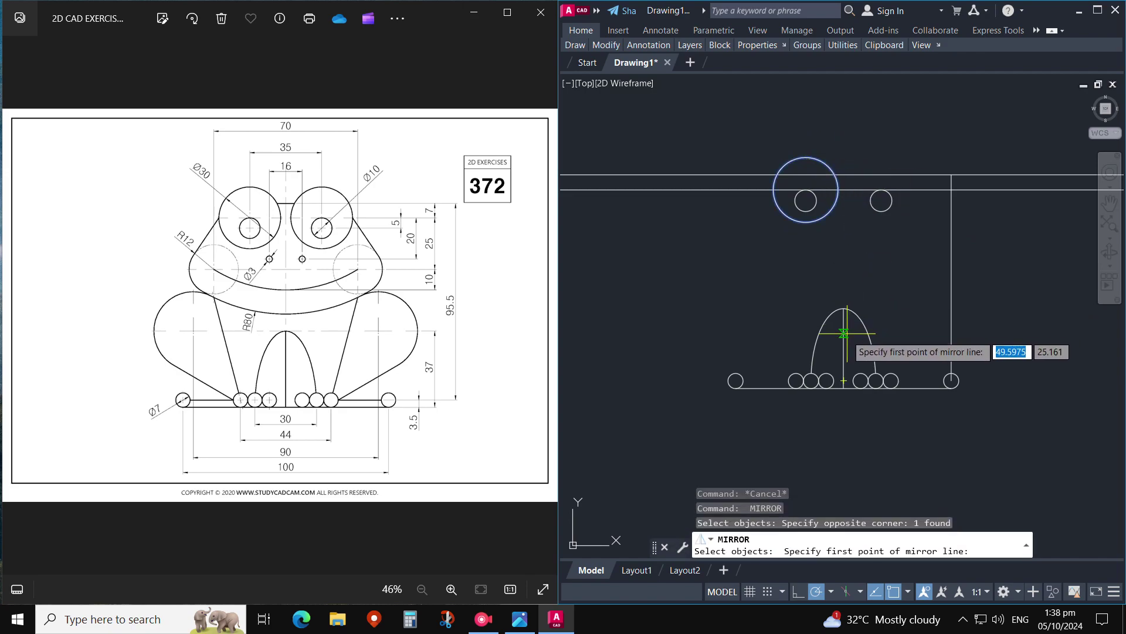
click(843, 347)
click(816, 267)
key(Return)
click(814, 266)
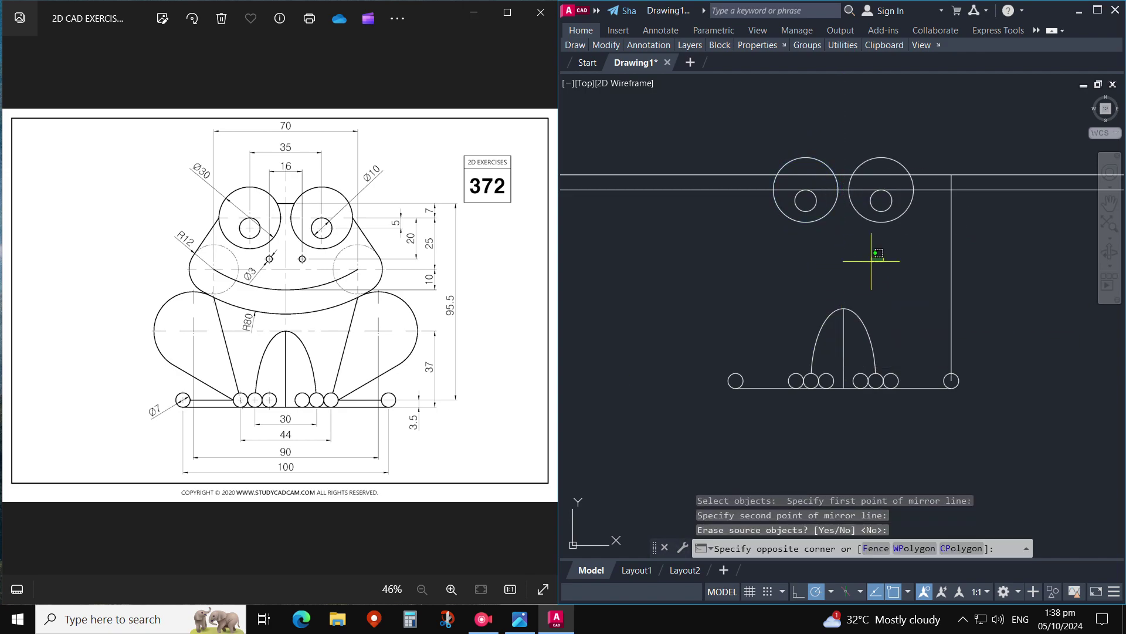
key(Escape)
key(Return)
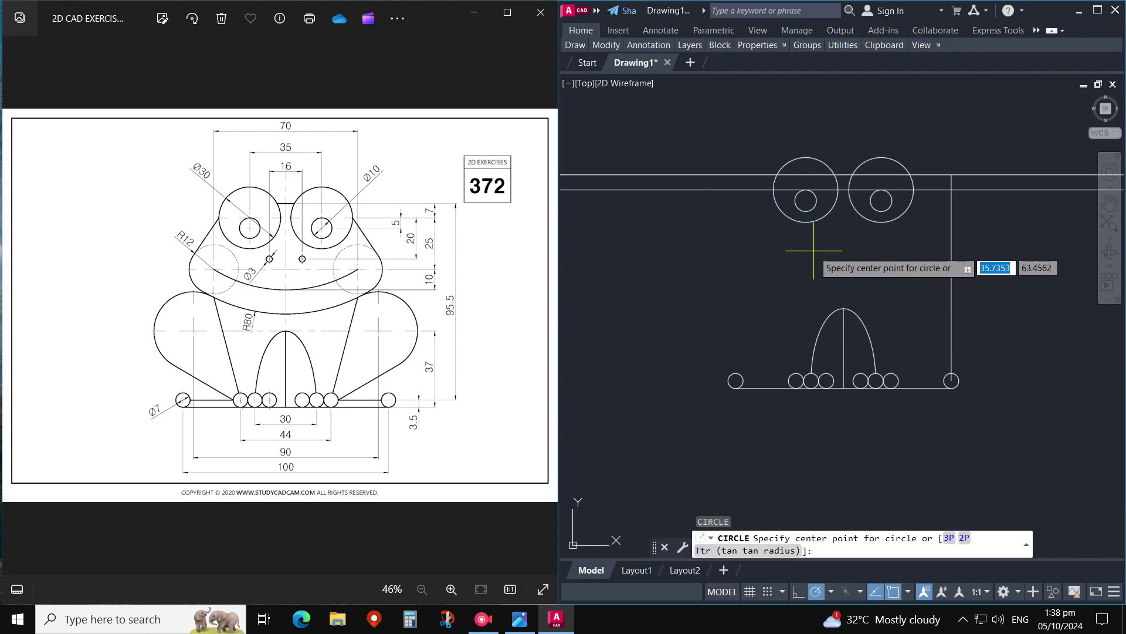
click(814, 251)
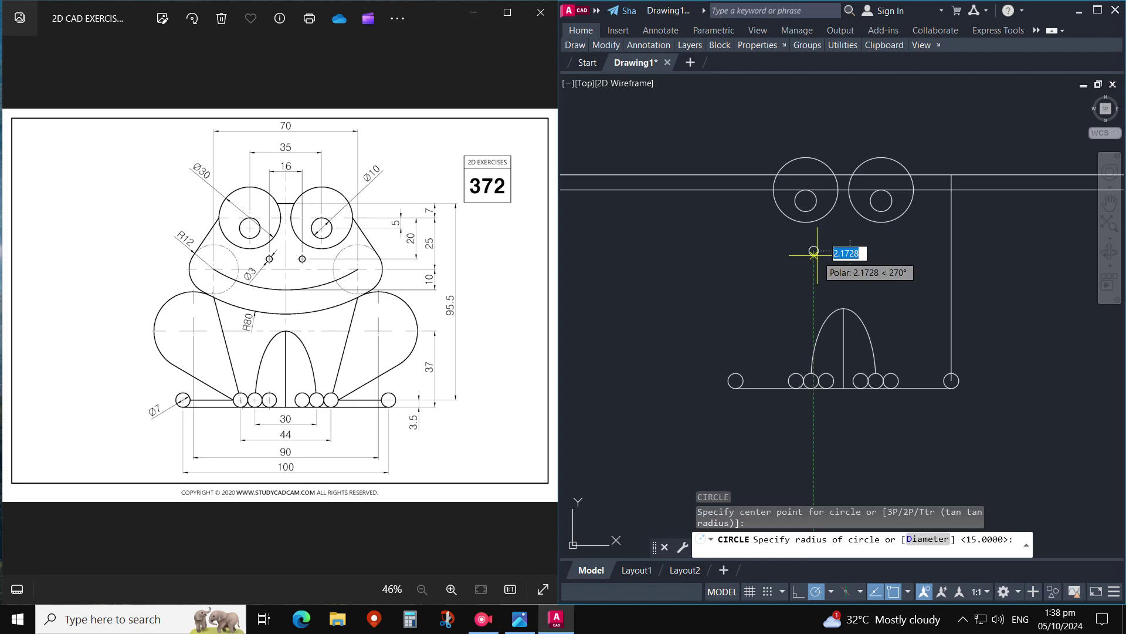
Step: Draw a 3-diameter circle and copy it 16 units to the right
key(Down)
key(Down)
key(Return)
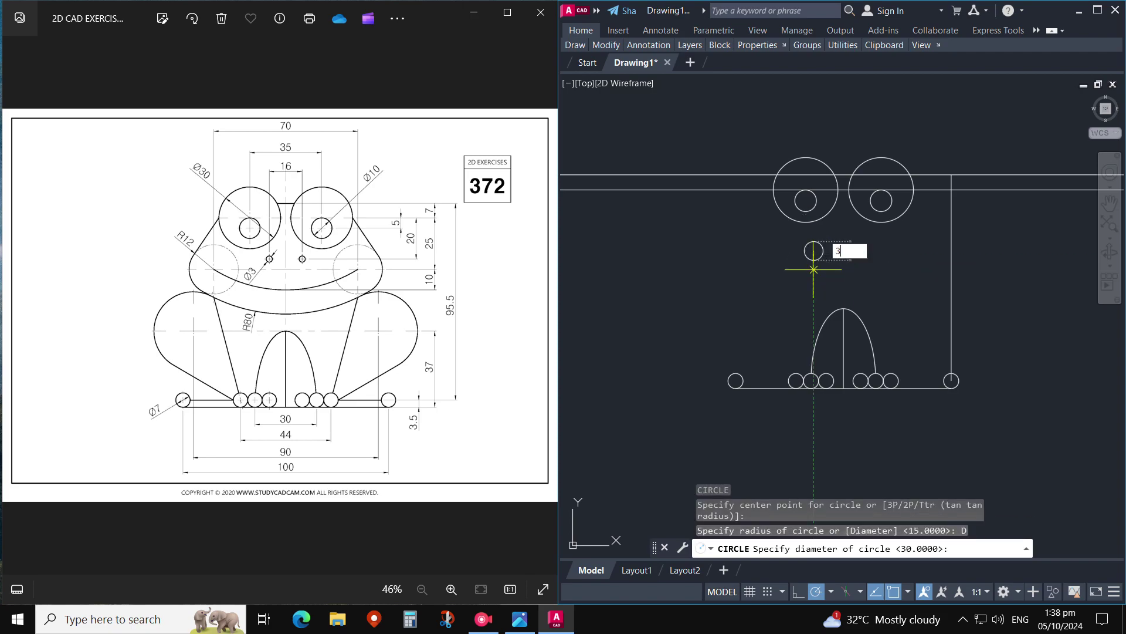
key(Return)
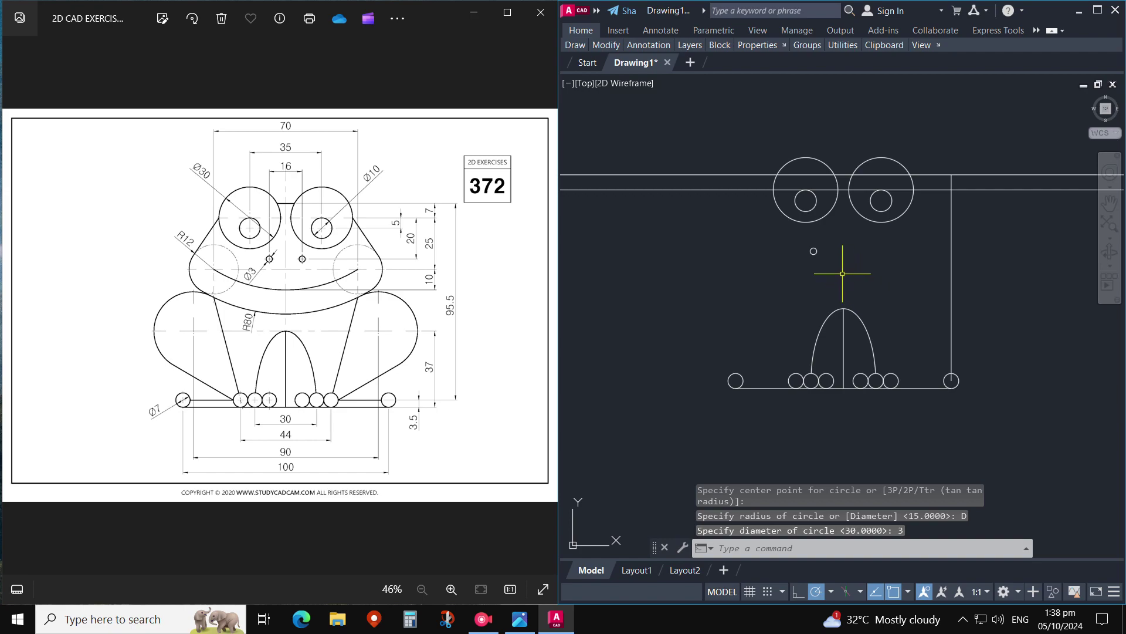
text(CO)
key(Return)
scroll(823, 248, up, 5)
drag(807, 246, 775, 279)
key(Return)
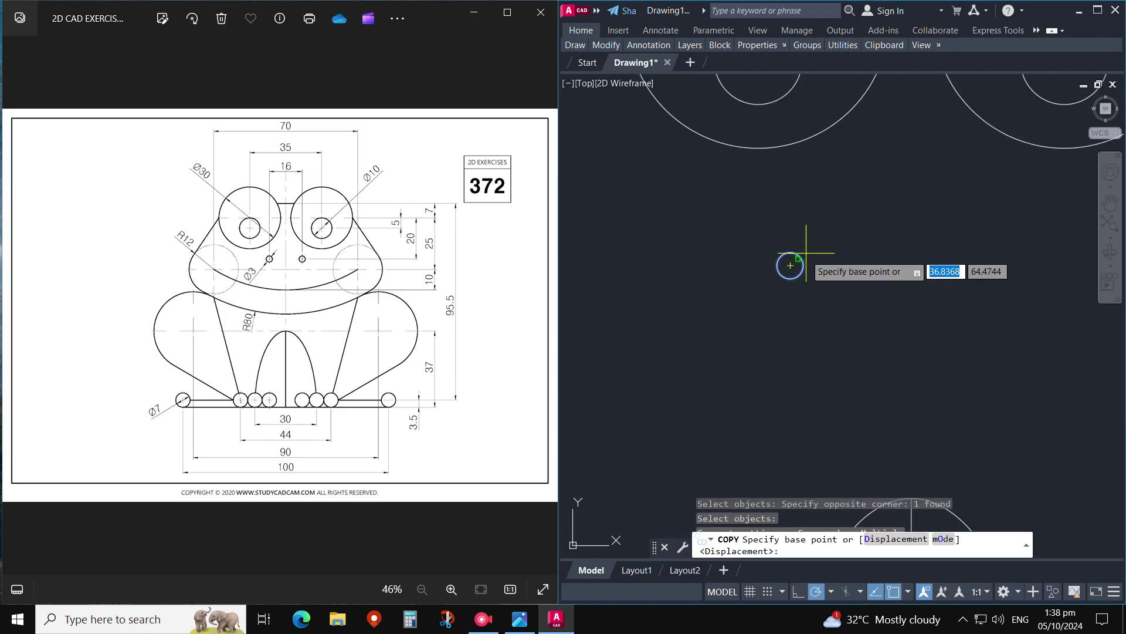
click(790, 265)
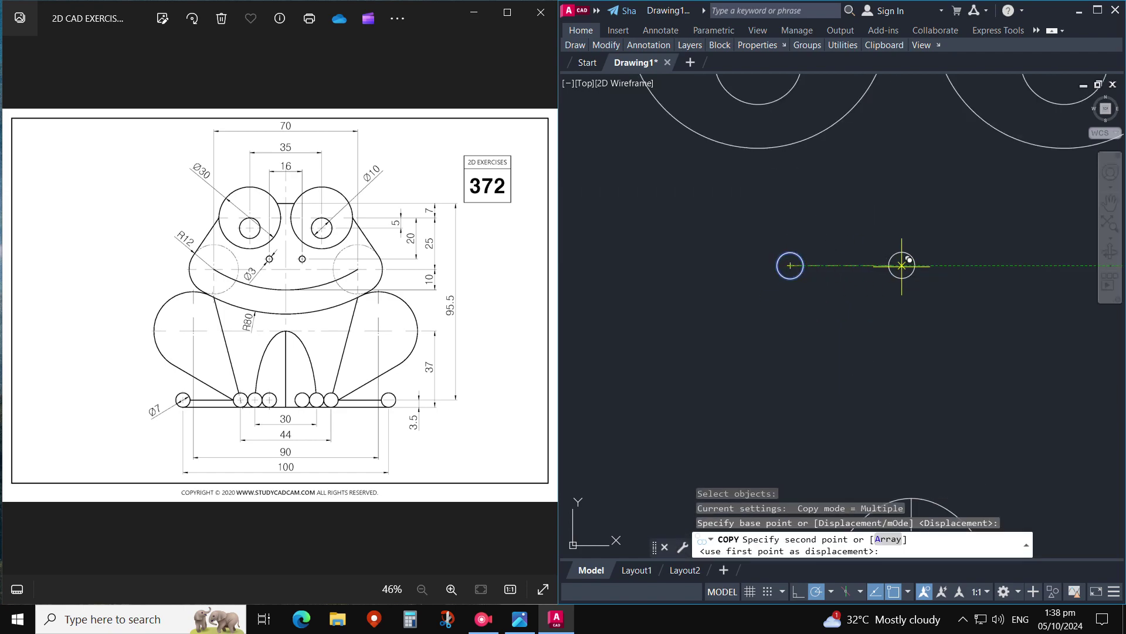
text(16)
key(Return)
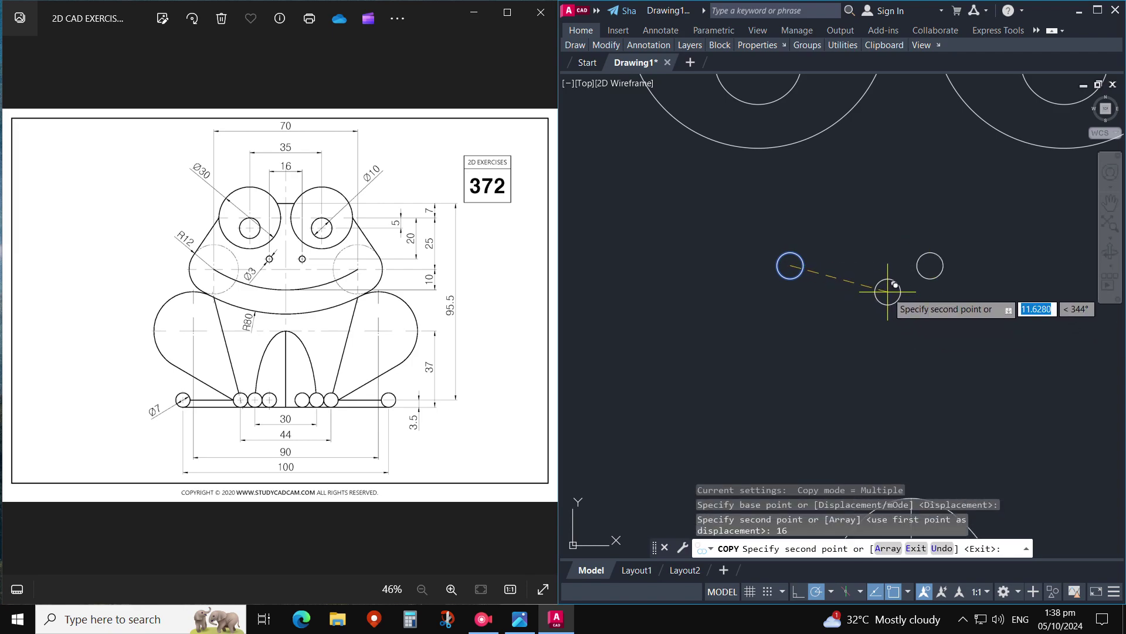
key(Escape)
key(Escape)
Step: Connect the two small circles' centres with a helper line
scroll(848, 240, down, 4)
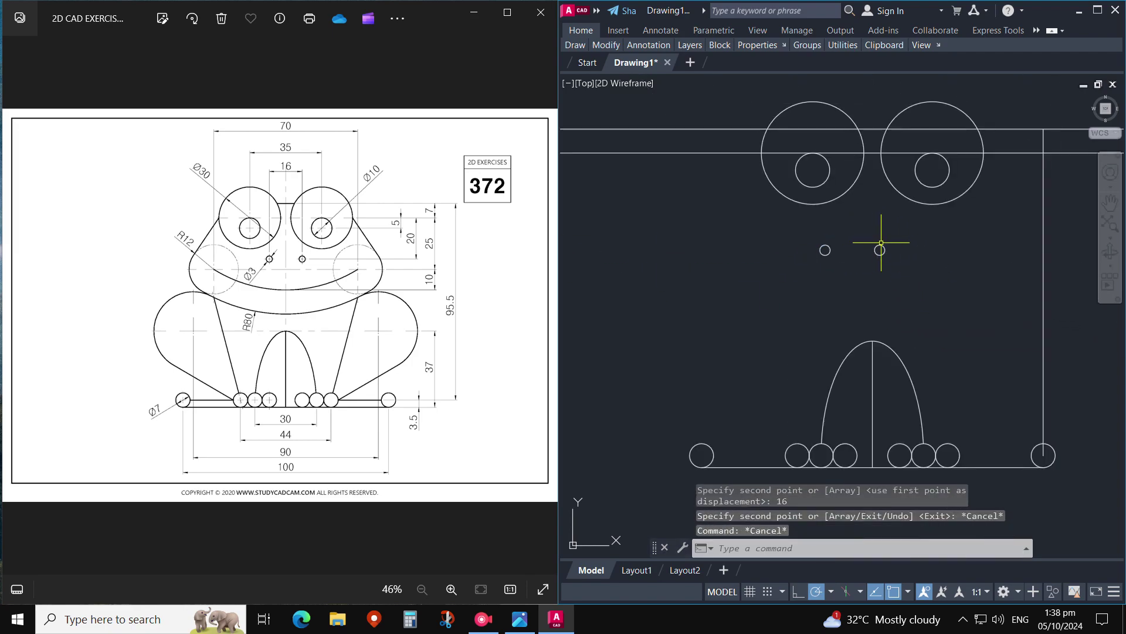
text(l)
key(Return)
scroll(877, 250, up, 3)
click(873, 257)
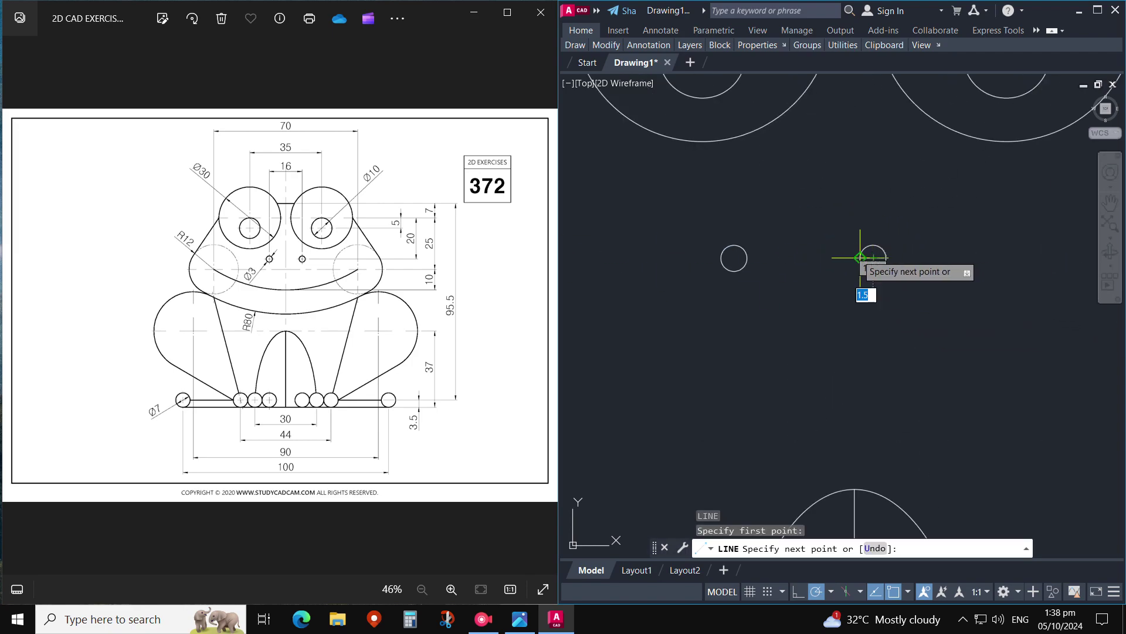
click(734, 257)
key(Escape)
Step: Move both small circles and the helper line inside the lower arch, then erase the line
scroll(880, 252, down, 2)
text(m)
key(Return)
drag(898, 237, 780, 273)
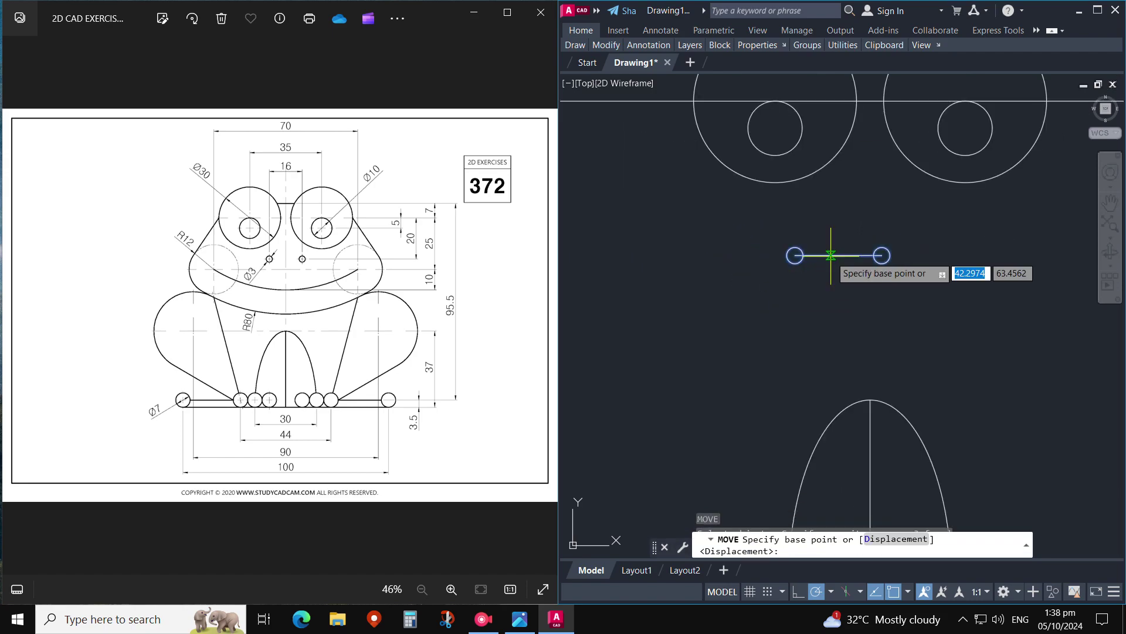
click(833, 254)
scroll(874, 282, down, 2)
click(850, 390)
text(e)
key(Return)
key(Return)
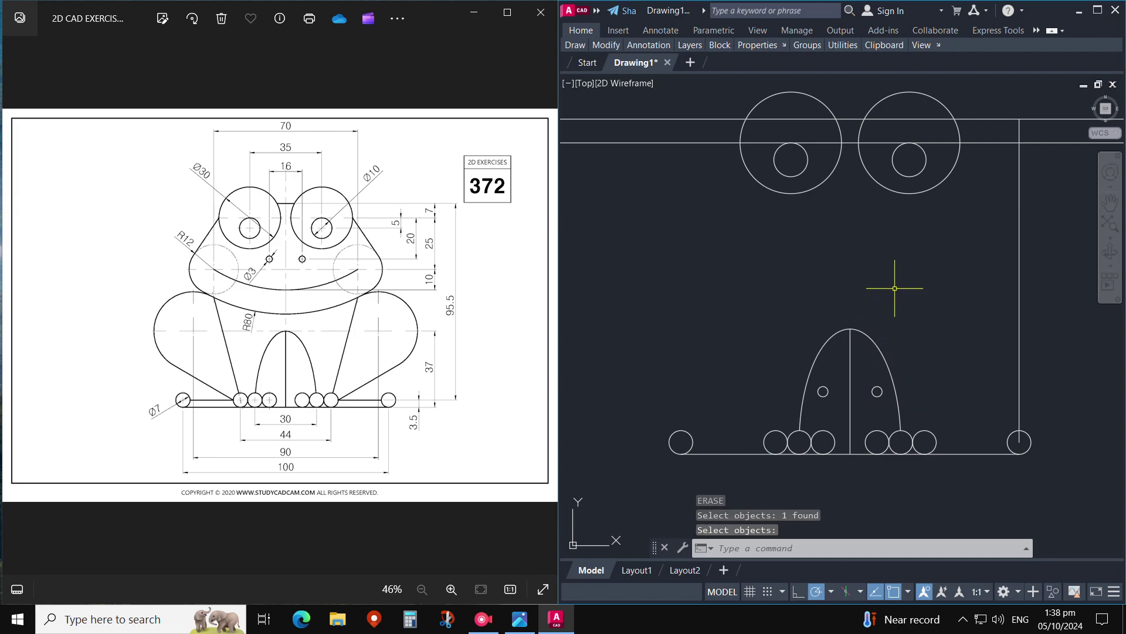
Step: Offset the horizontal line 20 units downward as a temporary guide
text(o)
key(Return)
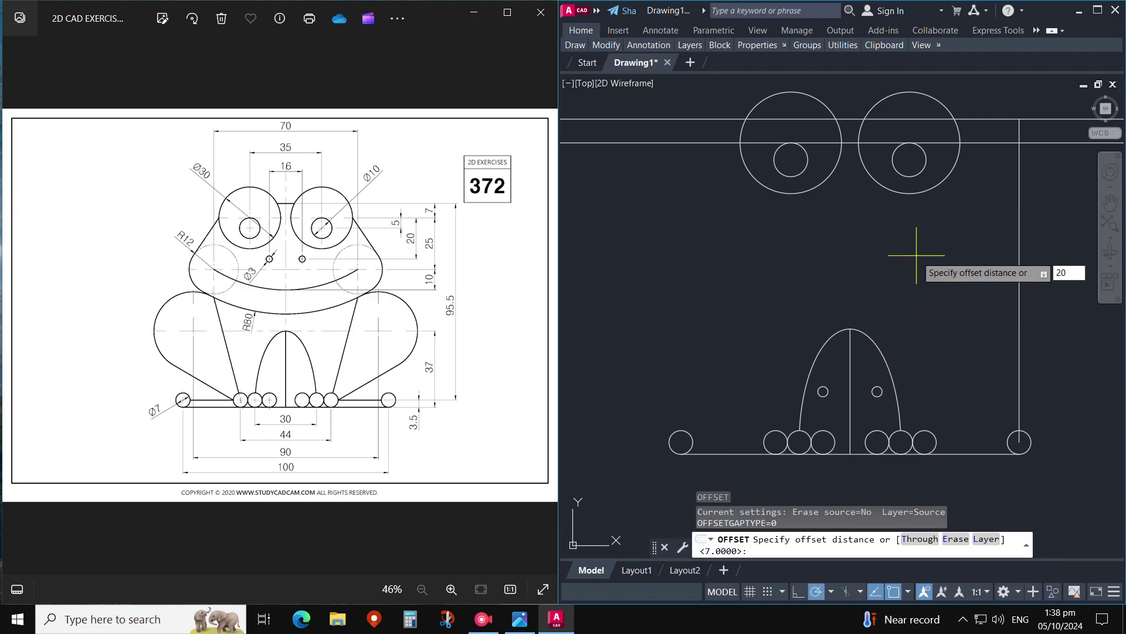
key(Return)
click(852, 143)
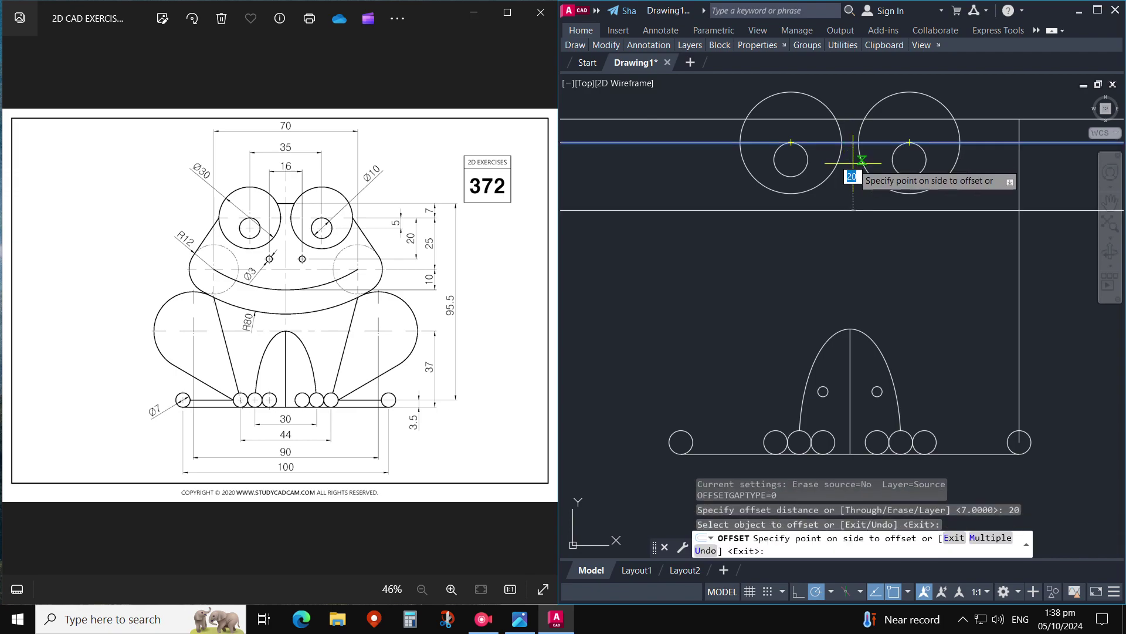
click(855, 241)
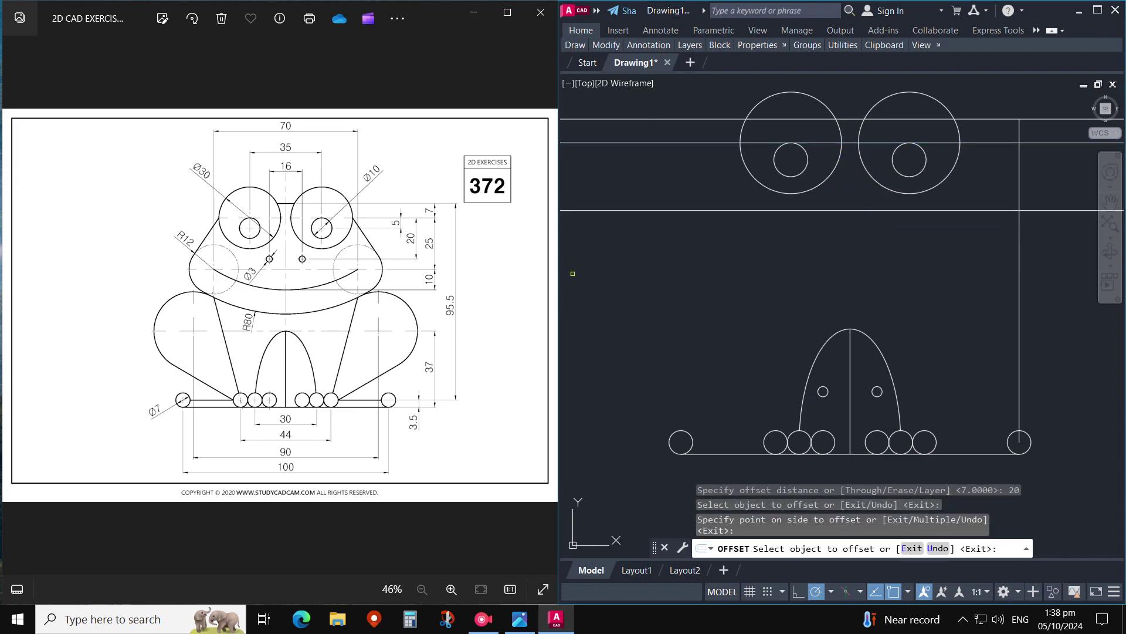
scroll(817, 284, down, 2)
key(Escape)
Step: Move the two small nostril circles up onto the offset guide line
text(m)
key(Return)
click(855, 351)
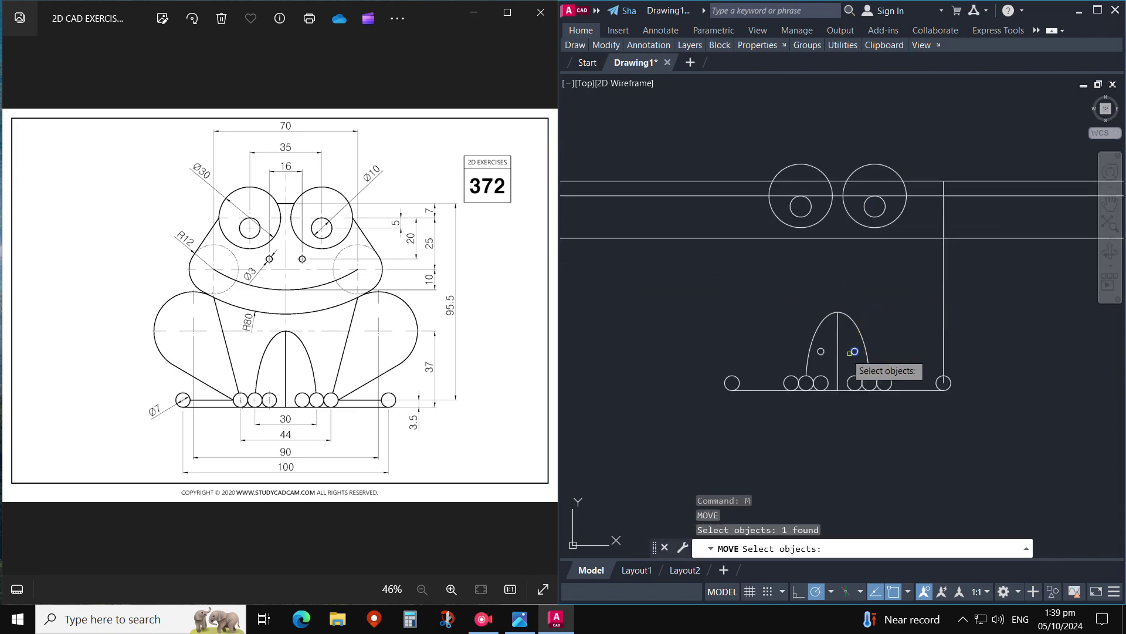
key(Return)
click(855, 351)
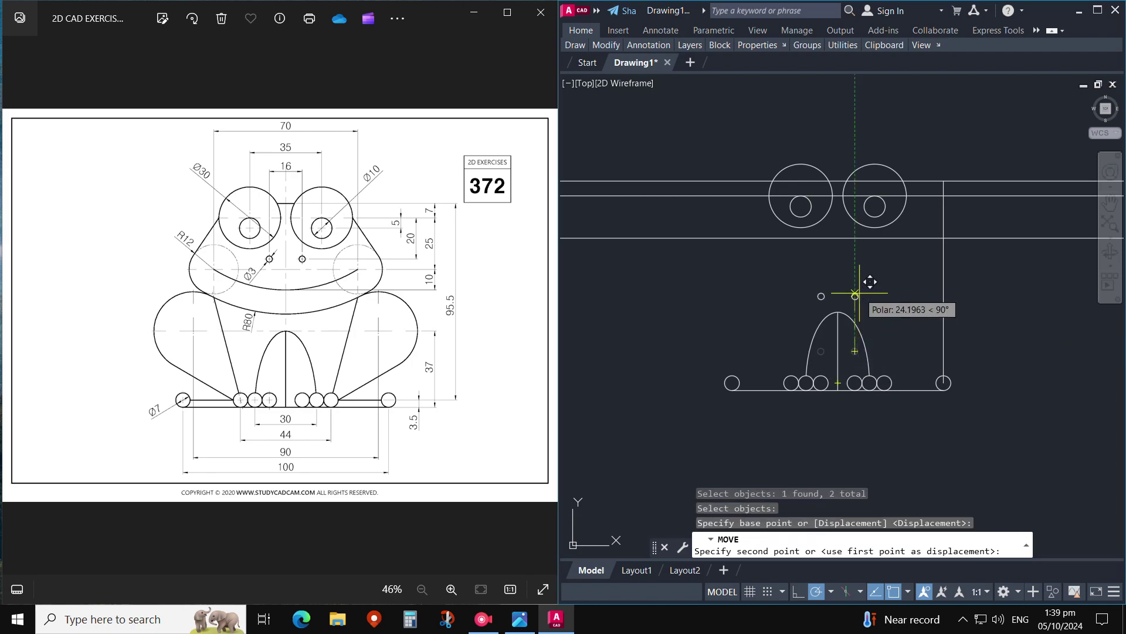
scroll(855, 241, up, 5)
click(861, 248)
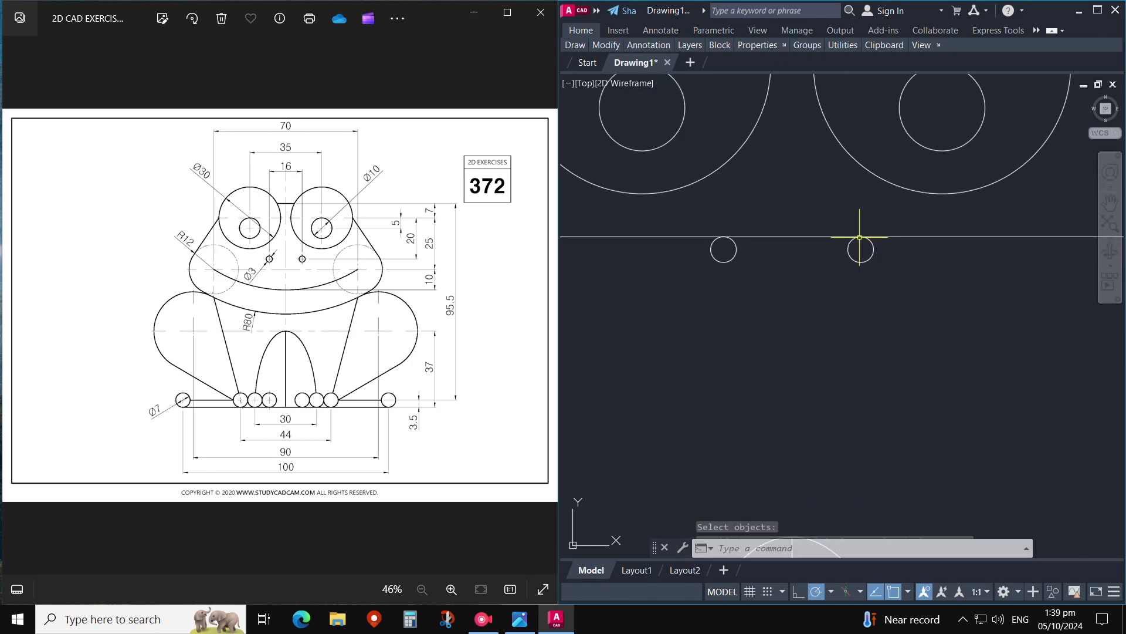
scroll(827, 242, down, 2)
scroll(845, 244, down, 3)
Step: Erase the temporary horizontal guide line
text(e)
key(Return)
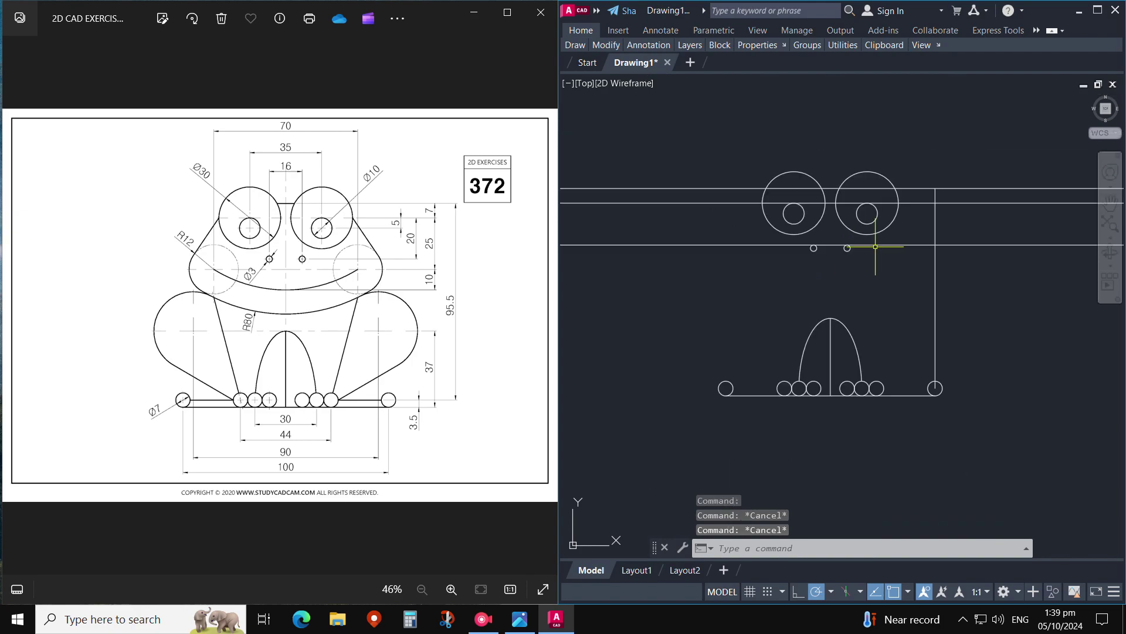
click(890, 243)
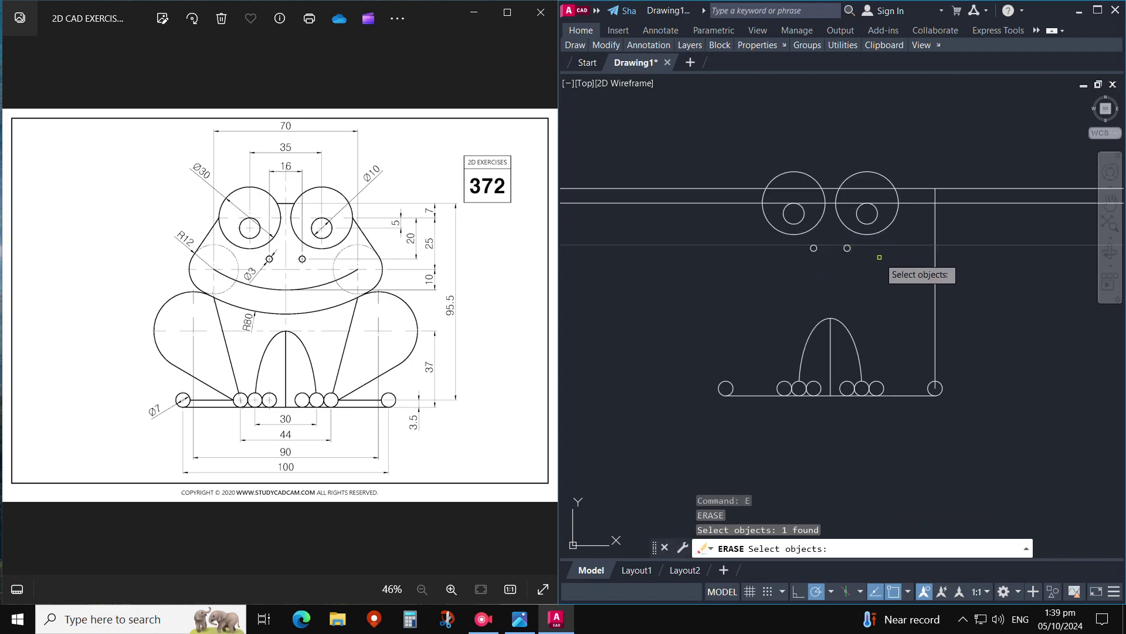
key(Return)
click(856, 277)
key(Return)
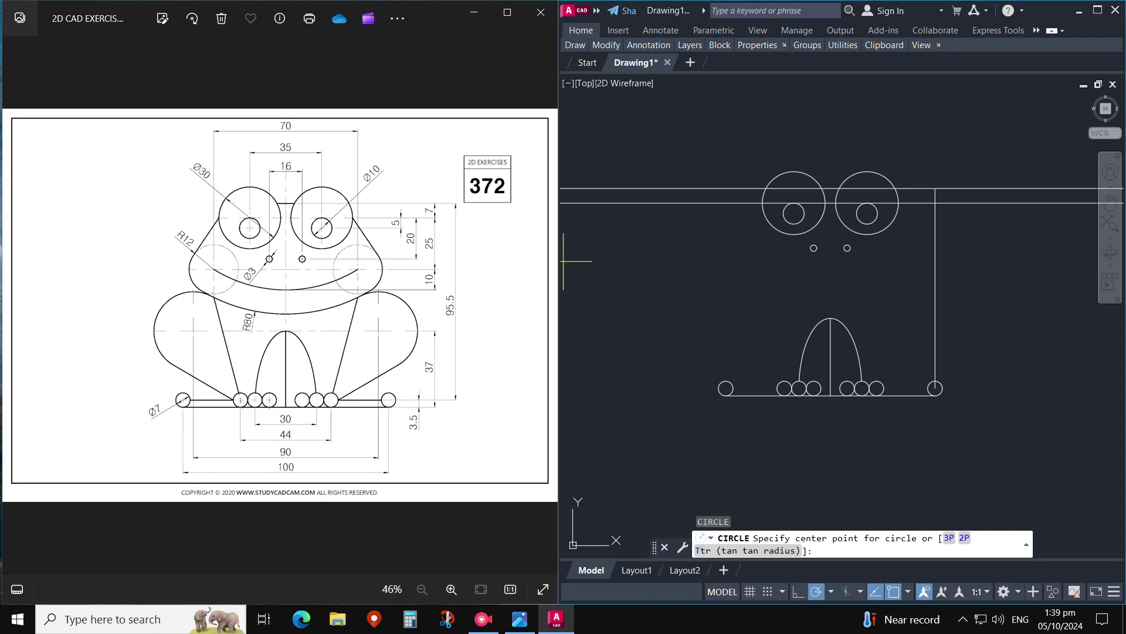
text(C)
Step: Draw a radius-12 cheek circle left of the arch and copy it 70 units right
click(674, 286)
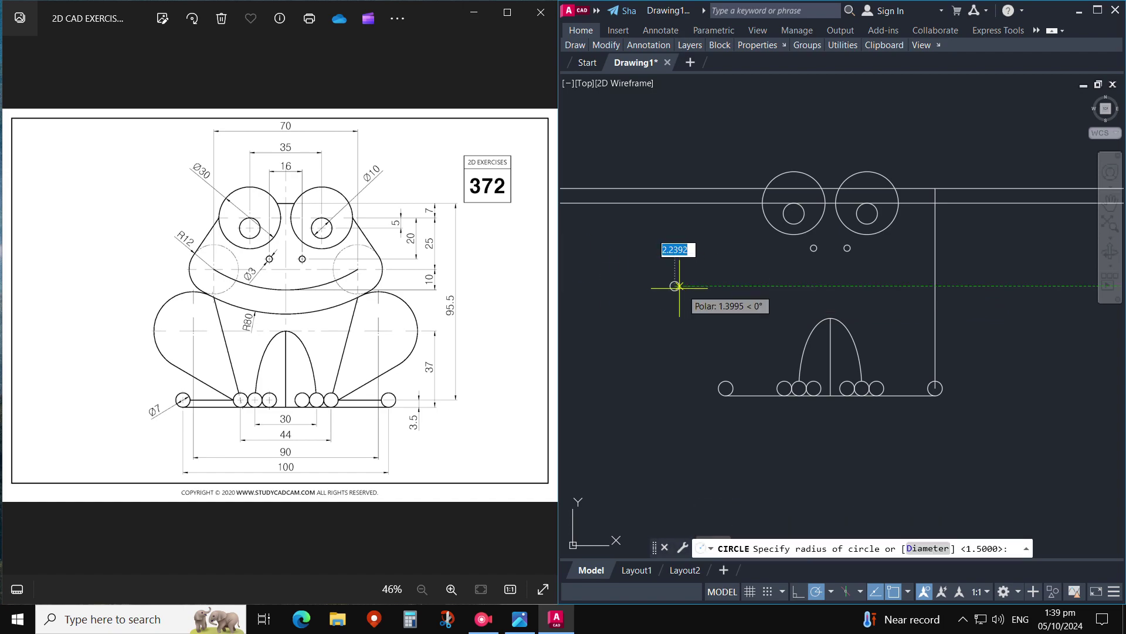
key(Return)
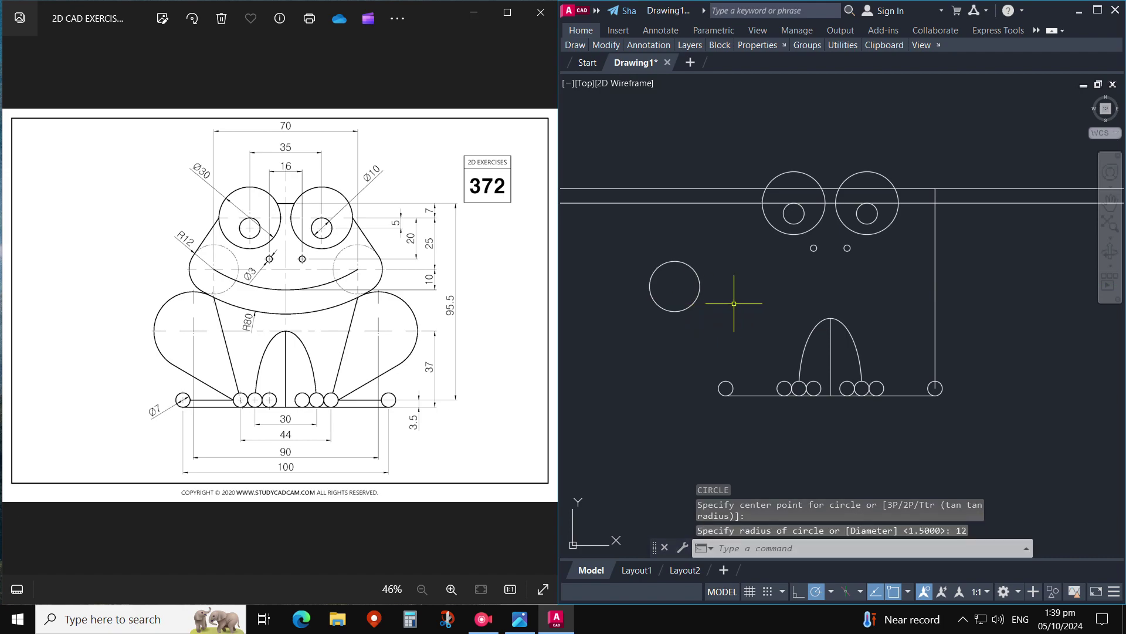
text(Co)
key(Return)
click(714, 318)
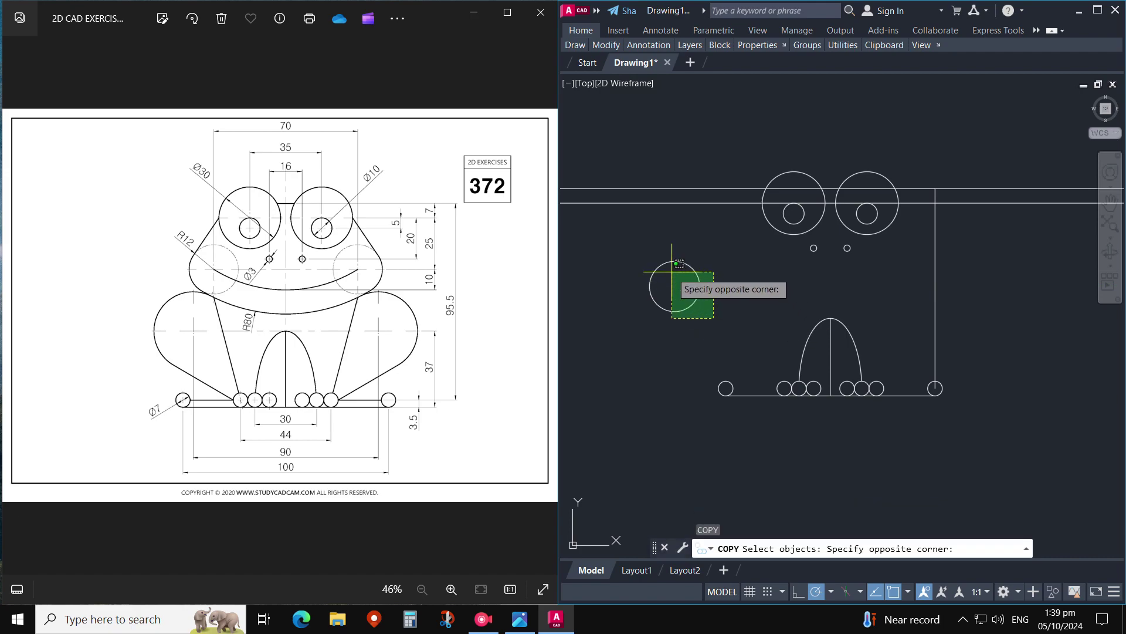
click(672, 272)
key(Return)
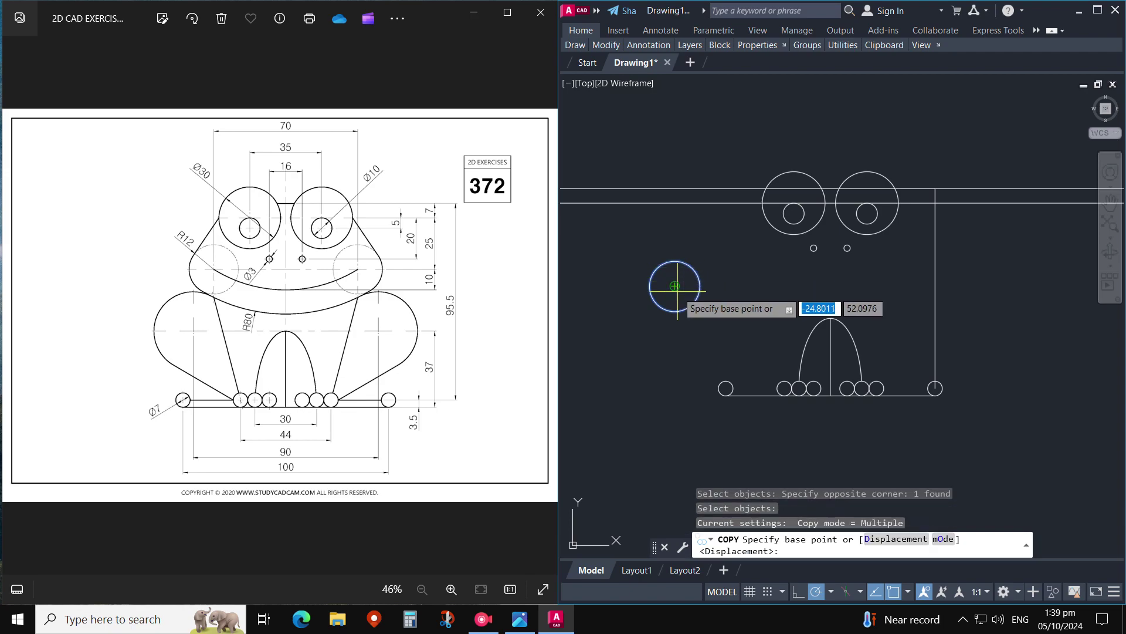
click(675, 286)
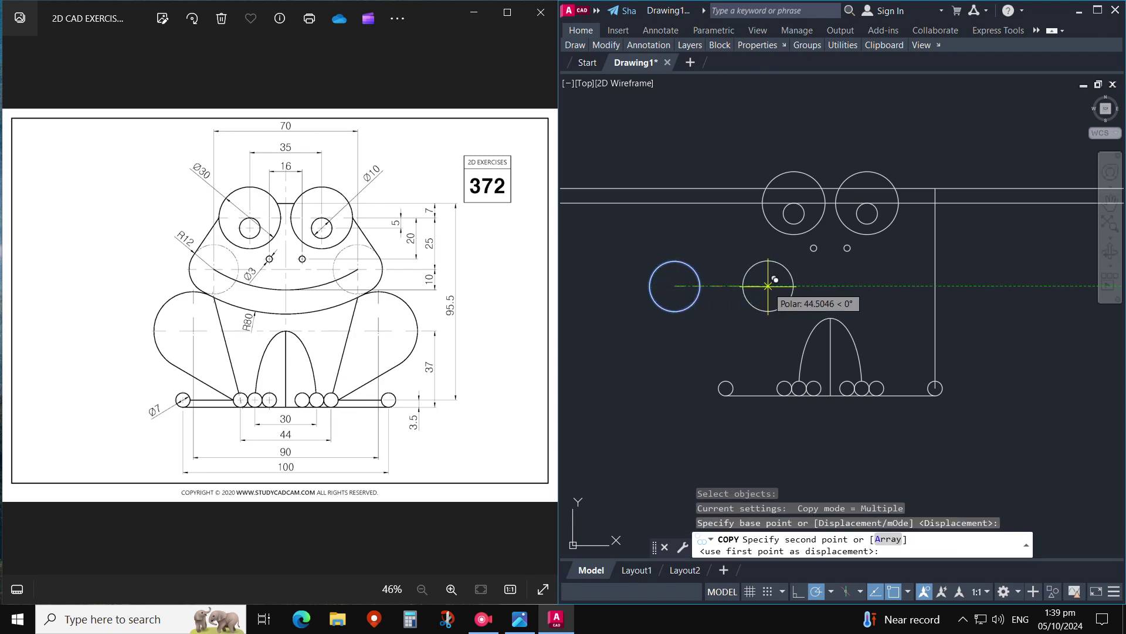
text(7)
key(Return)
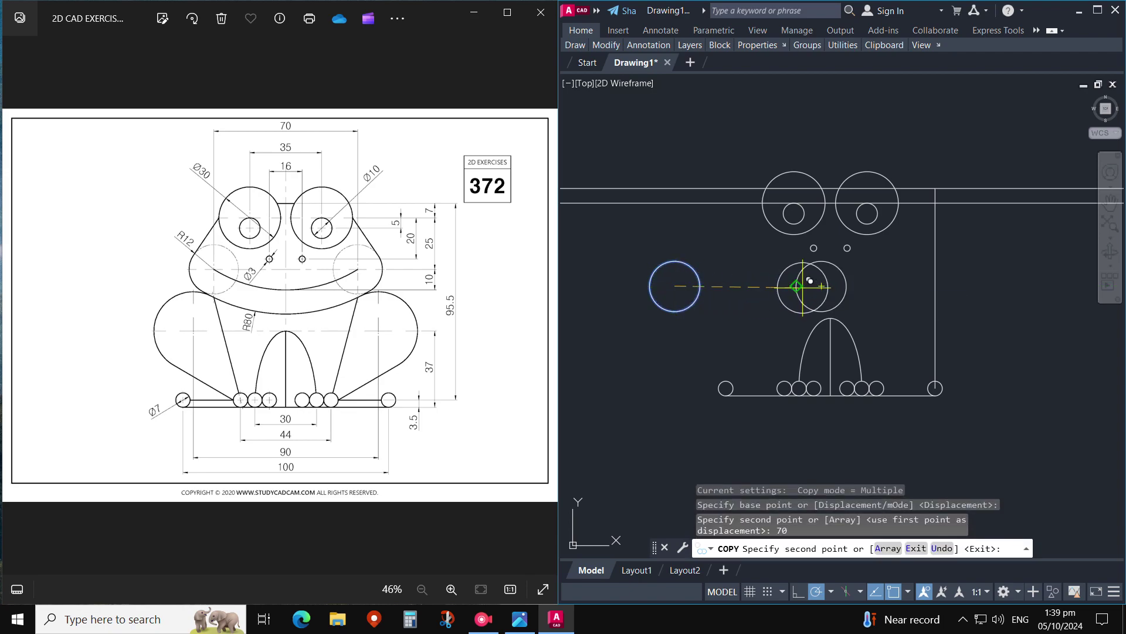
key(Escape)
Step: Offset the top horizontal line 25 units downward
text(o)
key(Return)
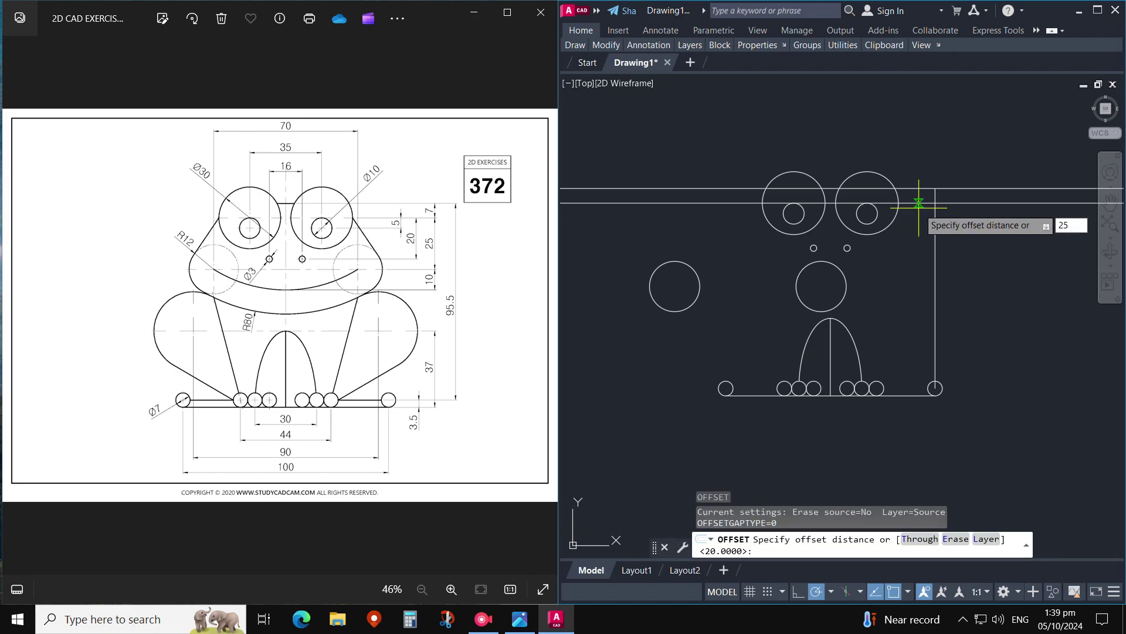
key(Return)
click(919, 203)
click(877, 280)
key(Escape)
Step: Join the two cheek circle centres with a temporary line
text(m)
key(Return)
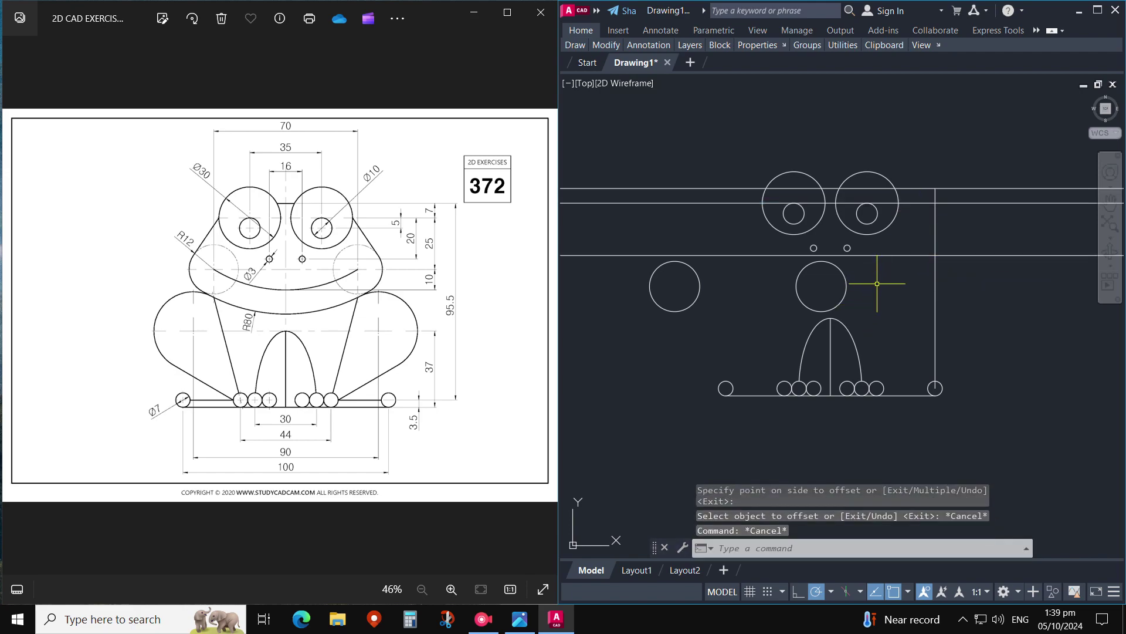
click(876, 282)
click(679, 276)
key(Escape)
text(l)
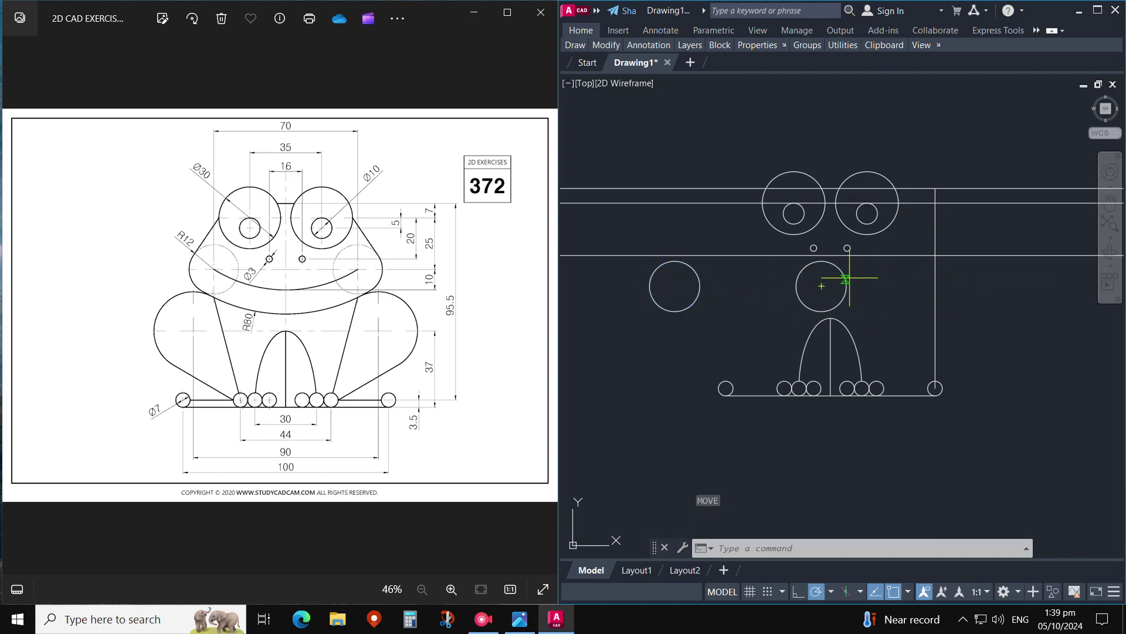
key(Return)
click(822, 287)
click(674, 288)
key(Return)
Step: Move the cheek circles and connecting line lower beside the arch, then erase the line
key(m)
key(Return)
click(868, 273)
click(659, 294)
key(Return)
click(748, 286)
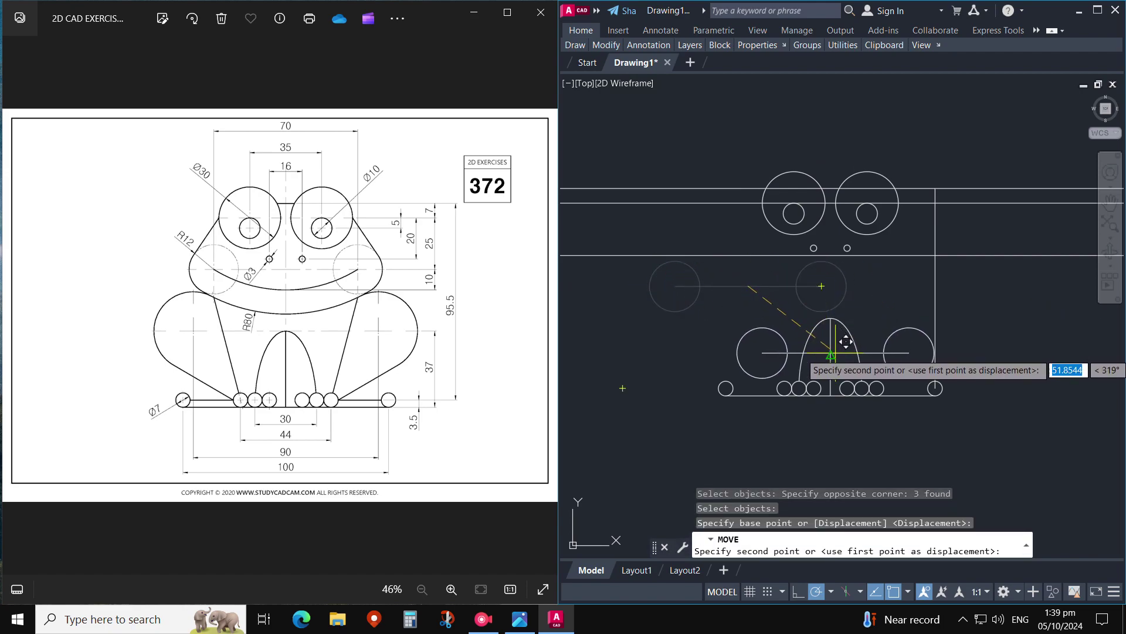
click(830, 357)
click(898, 356)
text(e)
key(Return)
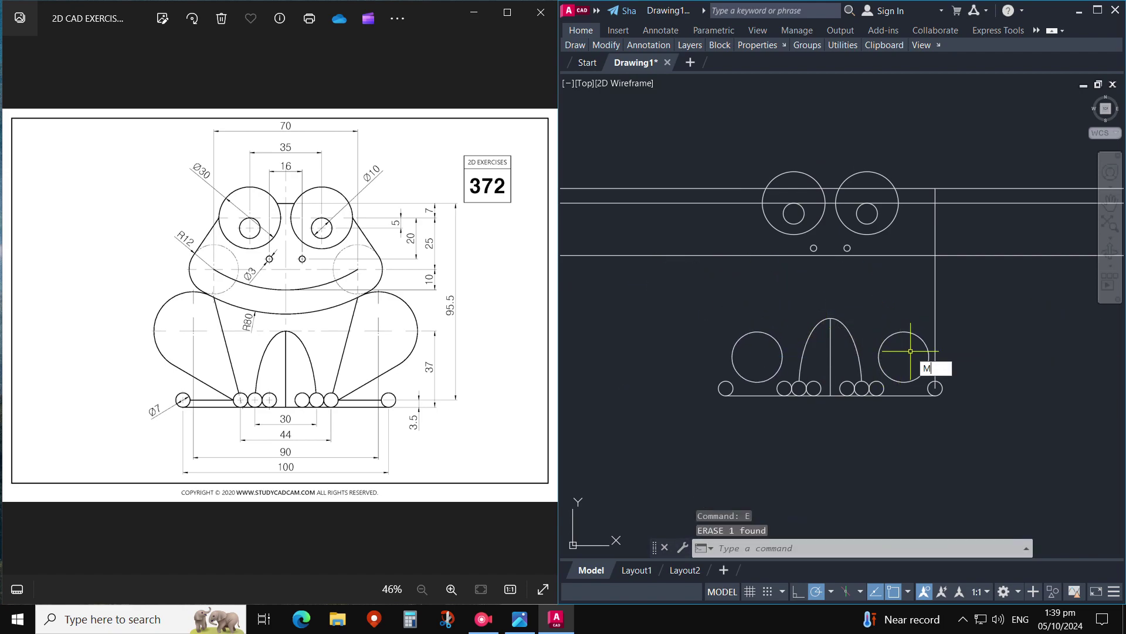
key(Return)
Step: Move both cheek circles from the right circle's centre up onto the guide line
click(910, 351)
click(880, 320)
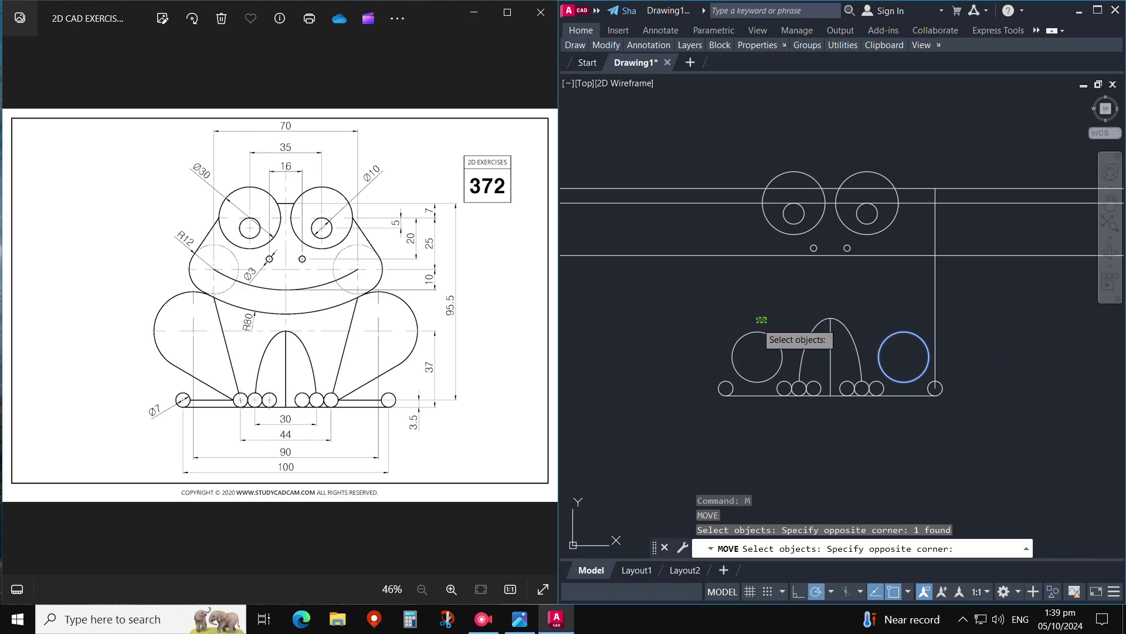
click(759, 344)
key(Return)
click(904, 355)
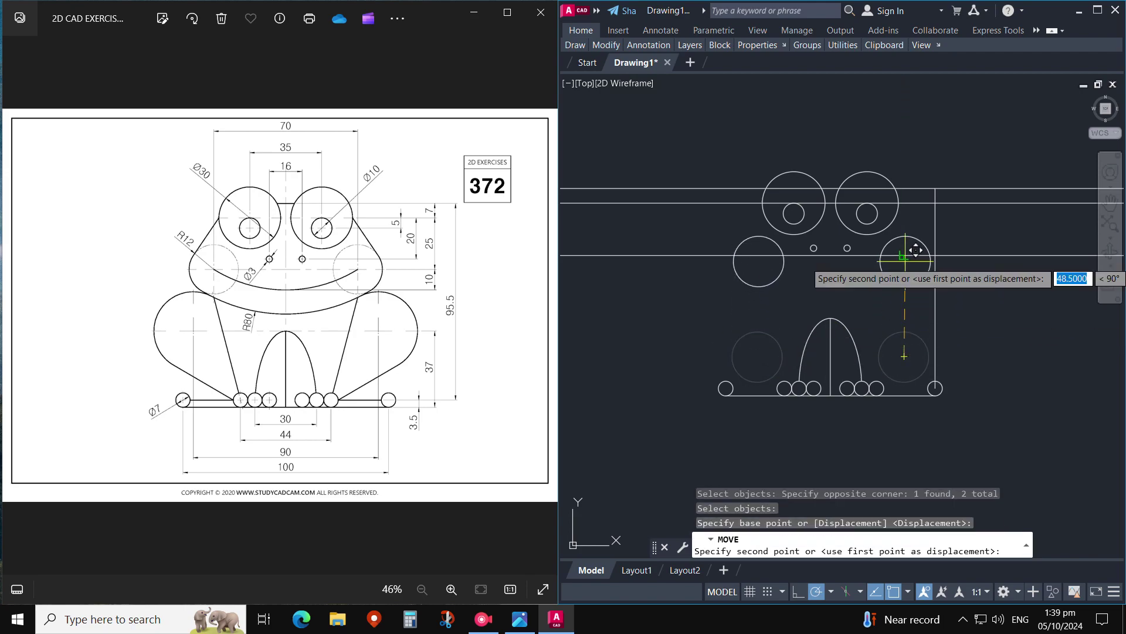
click(904, 256)
Step: Erase the right vertical construction line and select the lower horizontal guide
click(939, 315)
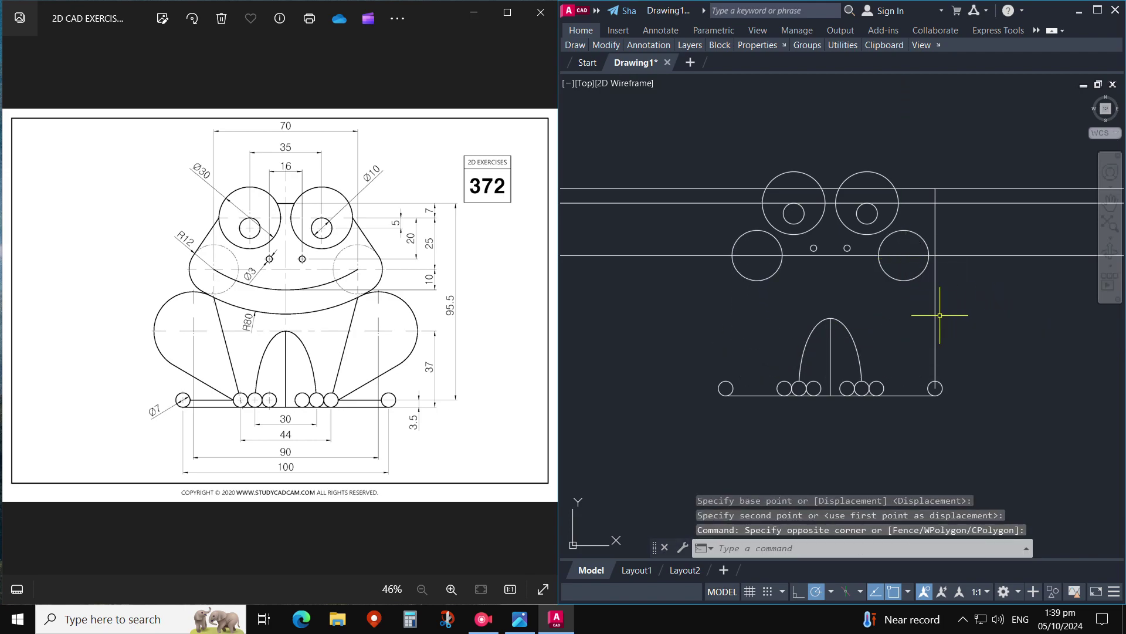
click(930, 322)
text(e)
key(Return)
click(986, 277)
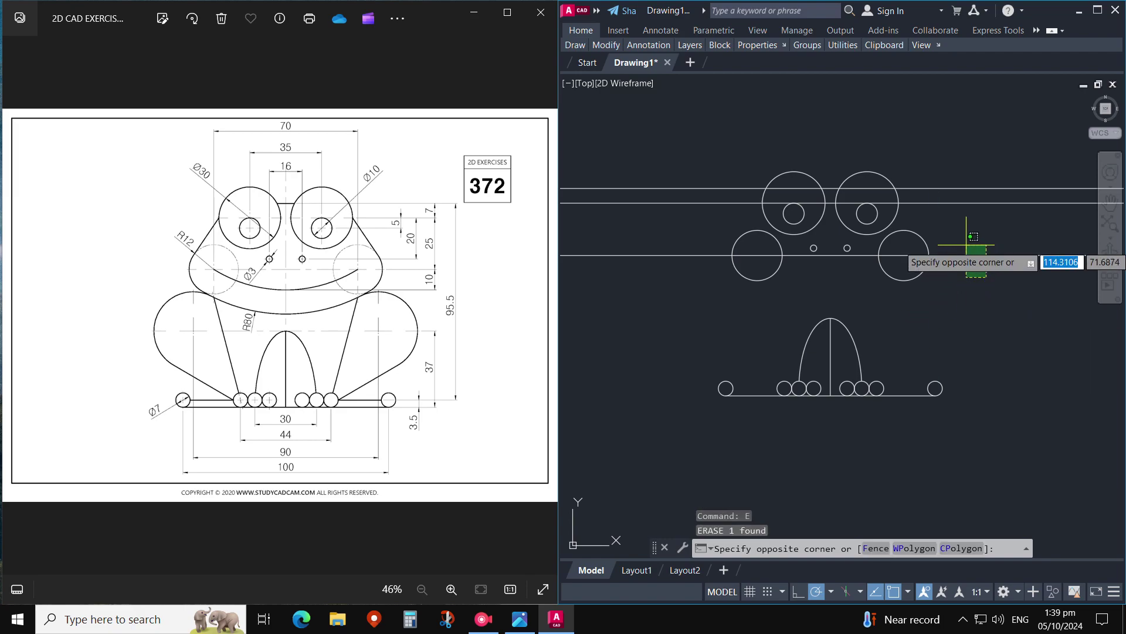
click(967, 244)
Step: Erase the lower horizontal guide line
key(Return)
key(Return)
key(Escape)
key(Escape)
text(l)
key(Return)
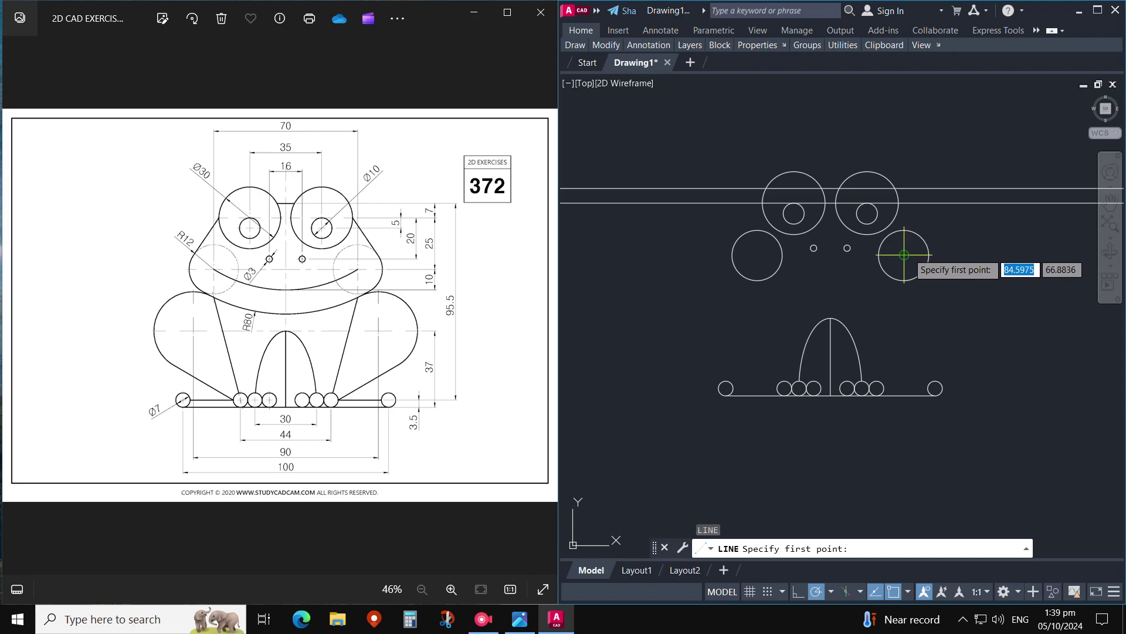
click(905, 255)
key(Escape)
key(Escape)
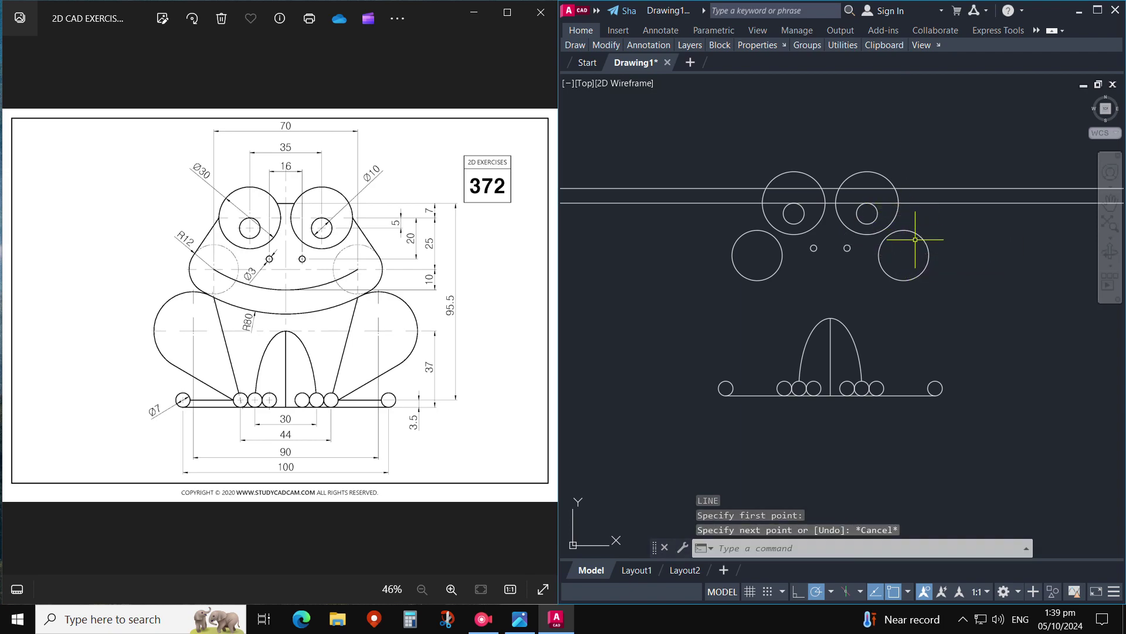
click(836, 293)
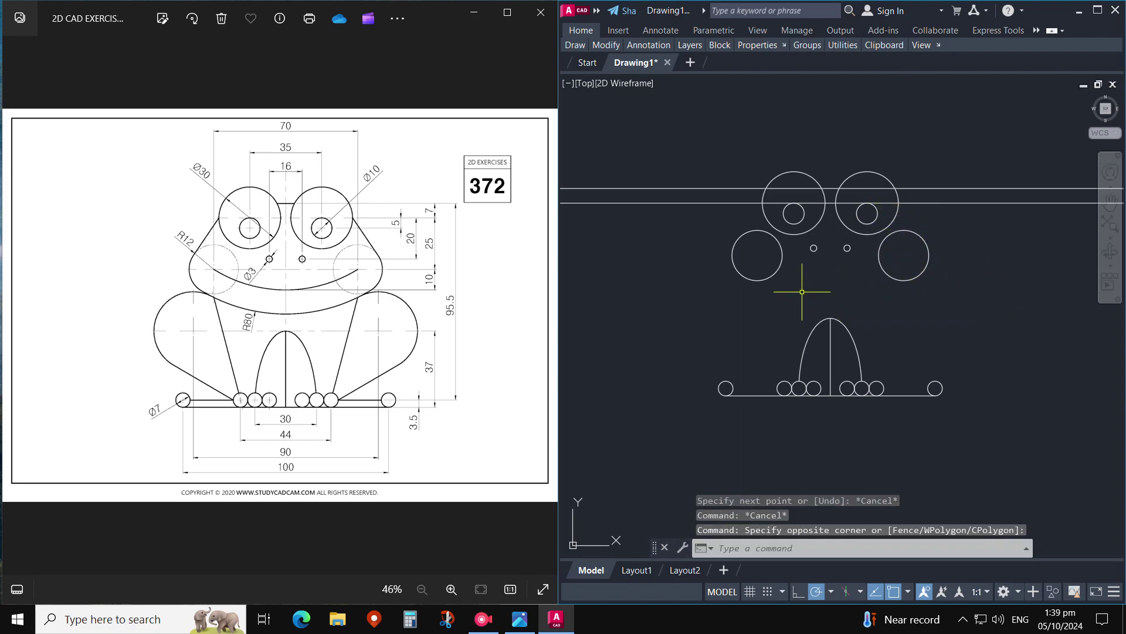
Step: Draw a guide line 10 units down from the right cheek centre, then left across the face
text(l)
key(Return)
click(867, 213)
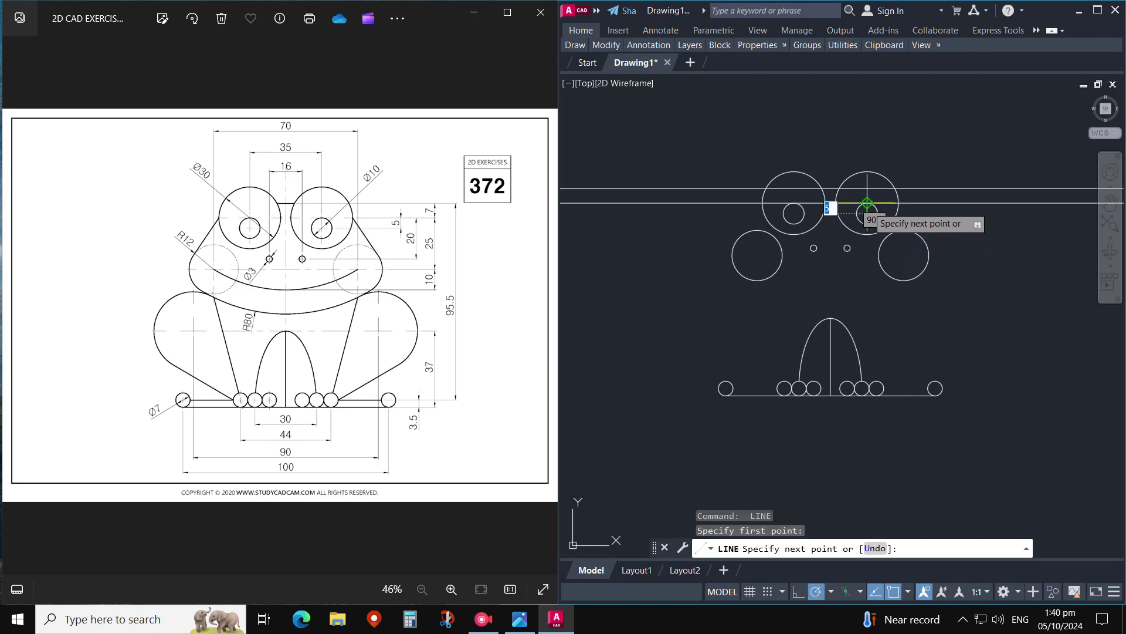
key(Escape)
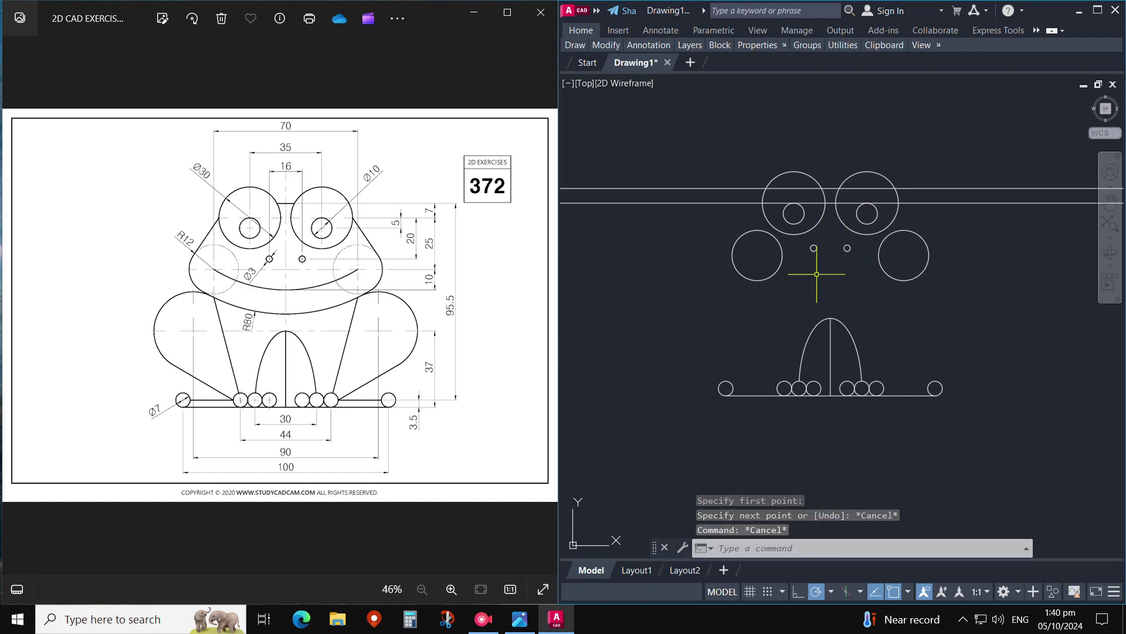
click(816, 278)
click(808, 285)
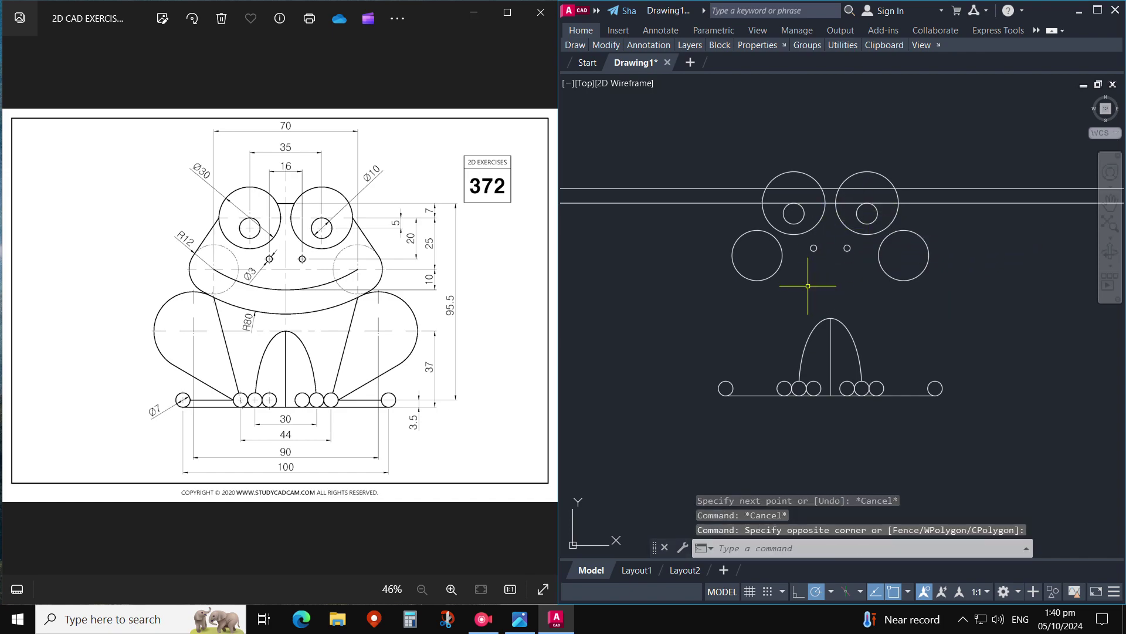
key(Escape)
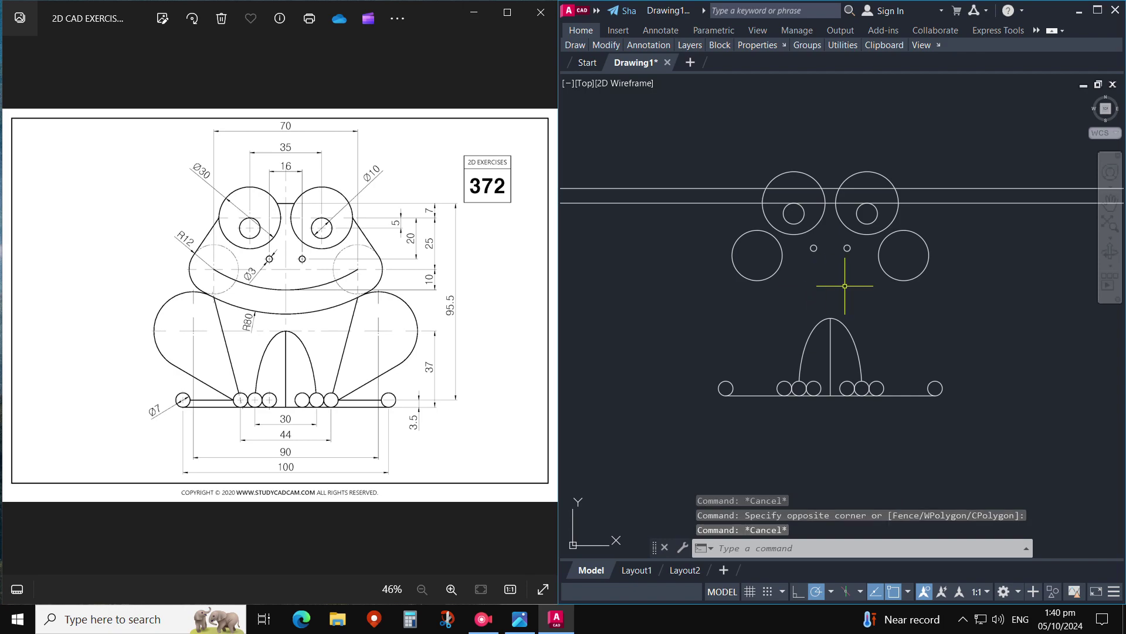
text(l)
key(Return)
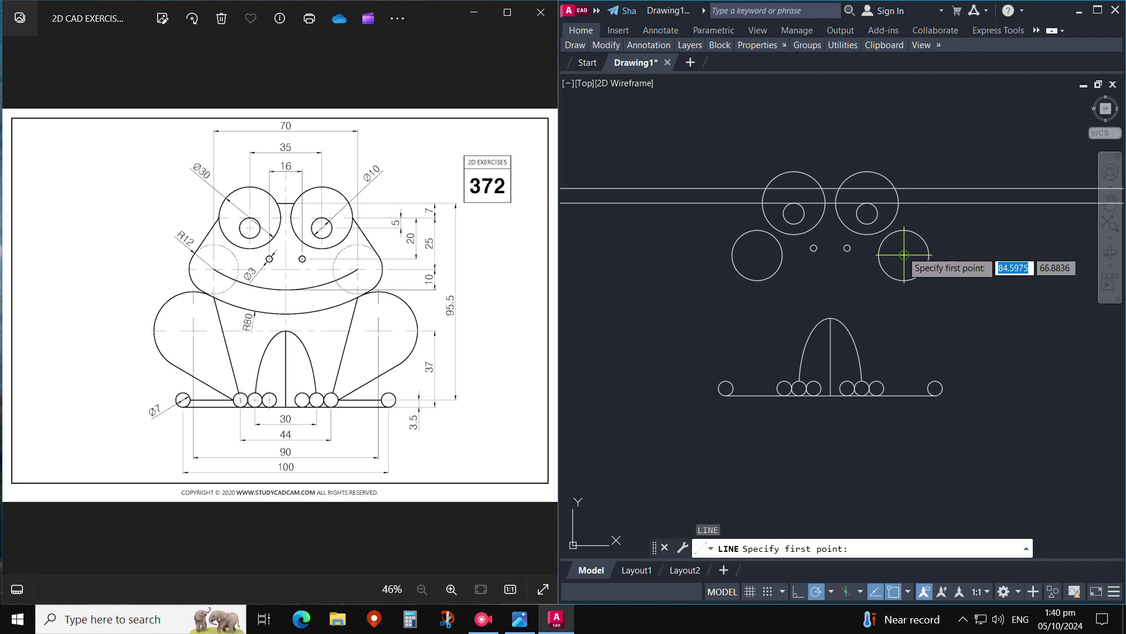
click(901, 261)
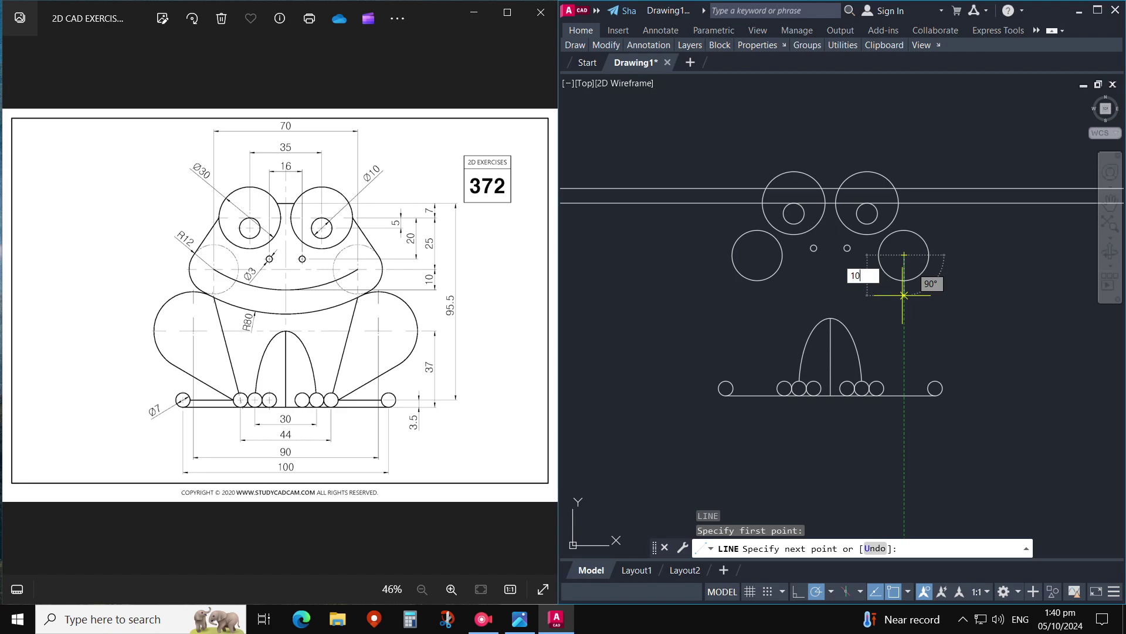
key(Return)
click(685, 276)
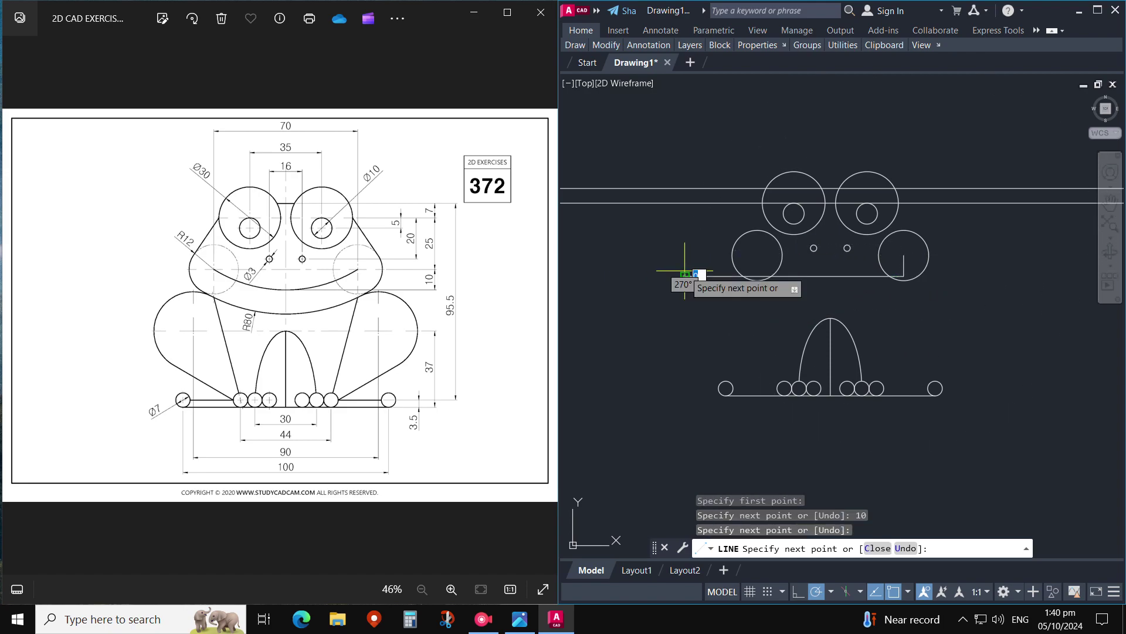
key(Escape)
key(Escape)
Step: Draw a polyline arc from the left cheek centre to the right cheek centre
key(Return)
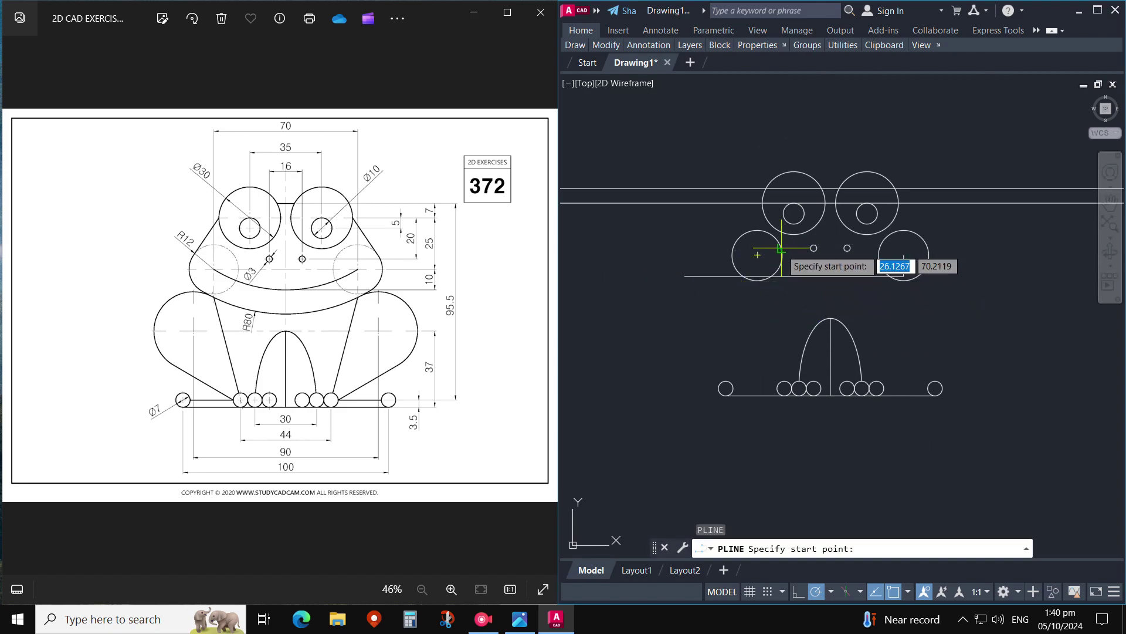
click(758, 255)
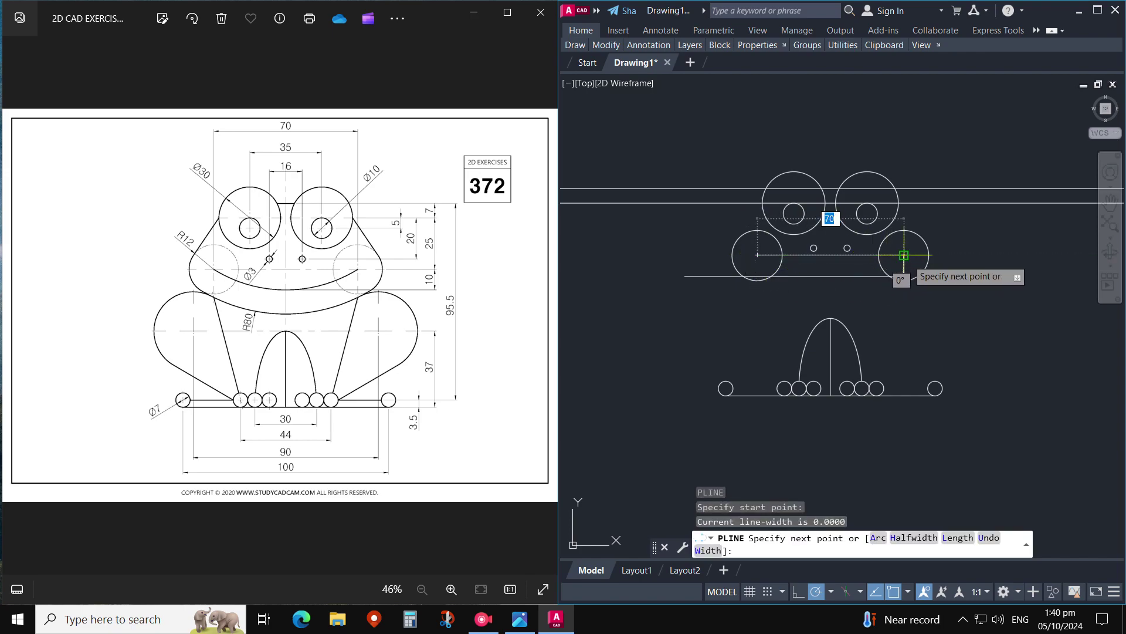
key(Down)
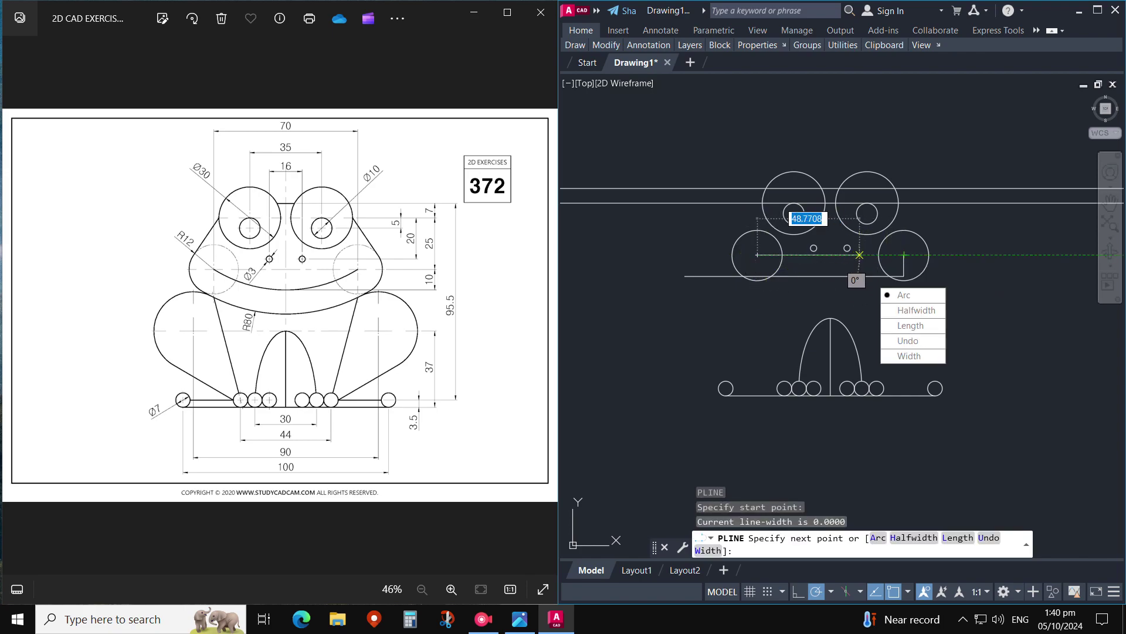
key(Return)
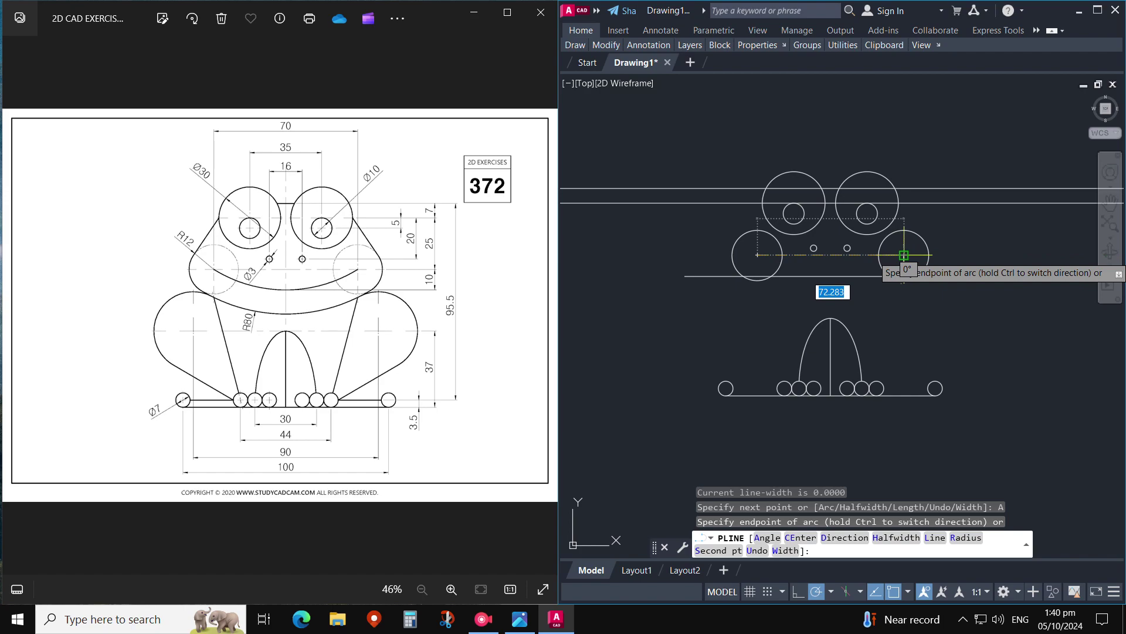
click(904, 256)
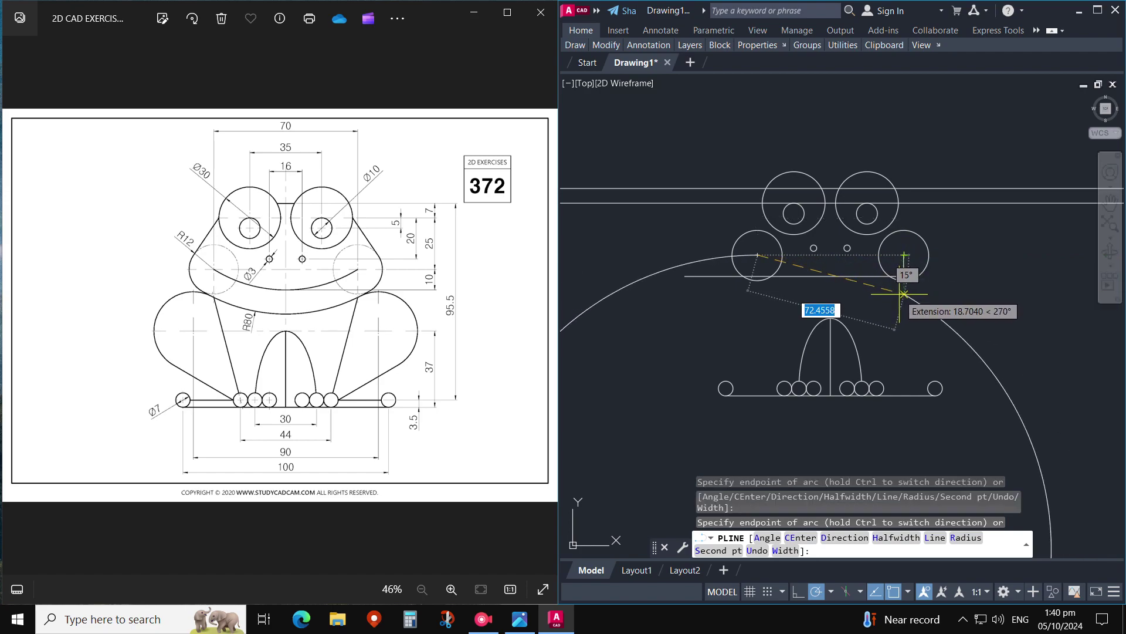
key(Escape)
Step: Stretch the arc's midpoint down onto the guide line to form the smile
click(885, 293)
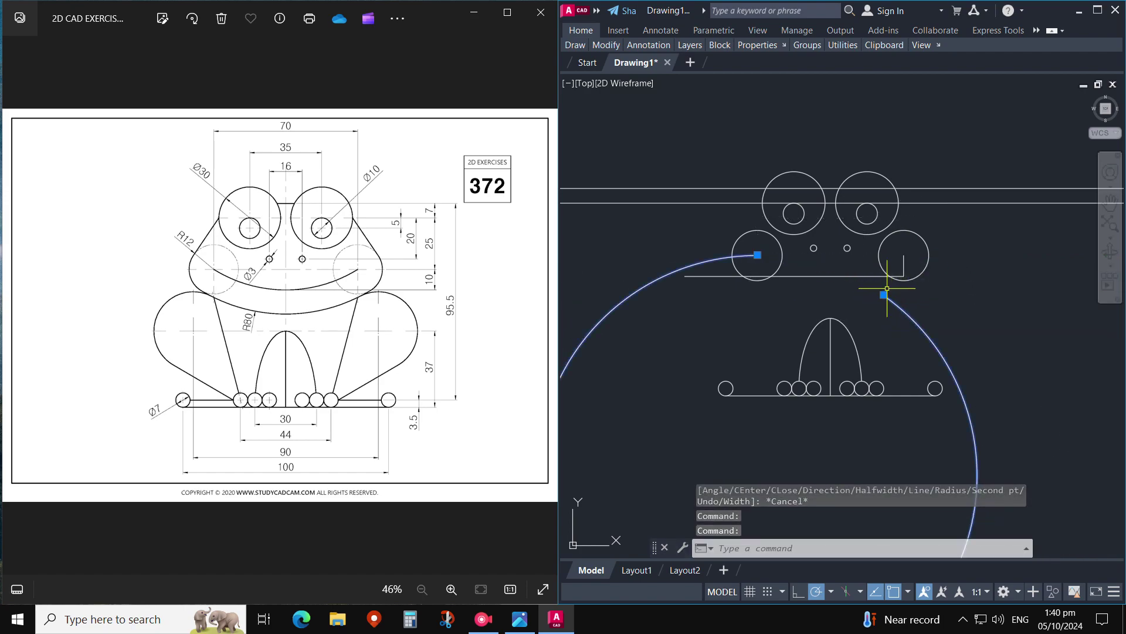
click(884, 294)
scroll(847, 283, down, 2)
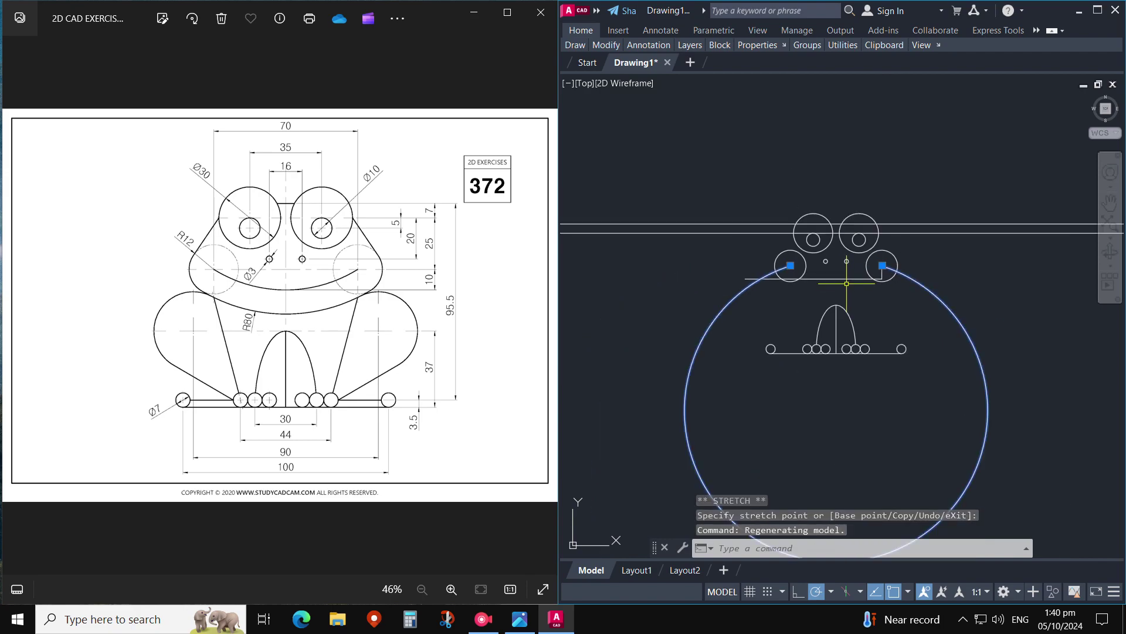
scroll(960, 407, up, 1)
drag(881, 395, 835, 453)
click(816, 469)
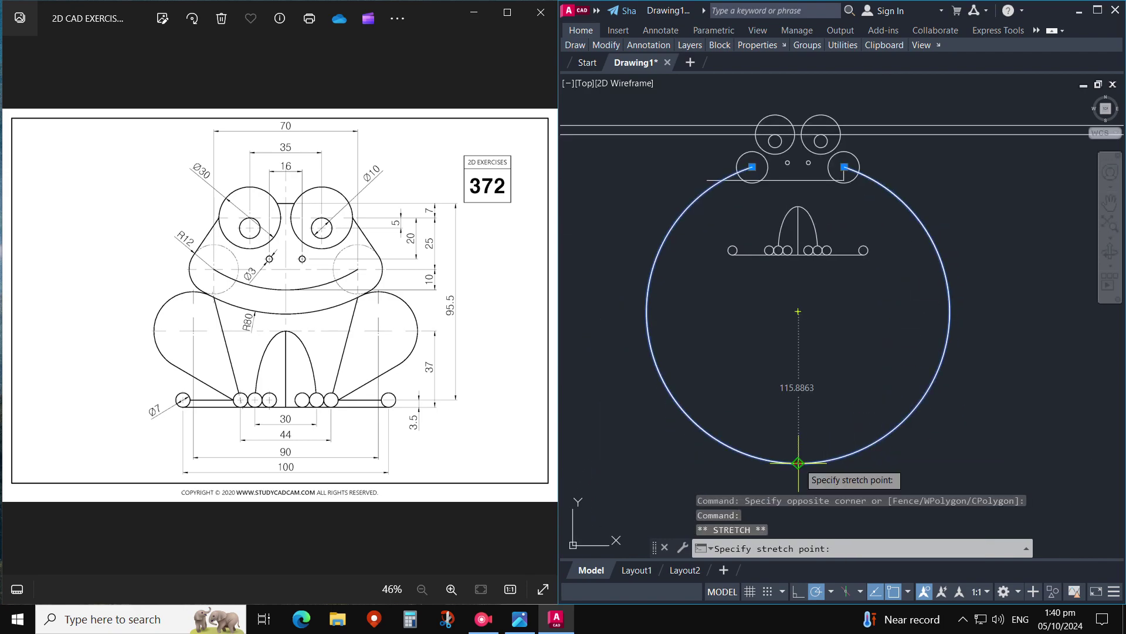
scroll(813, 466, down, 1)
scroll(803, 368, up, 2)
scroll(813, 276, up, 1)
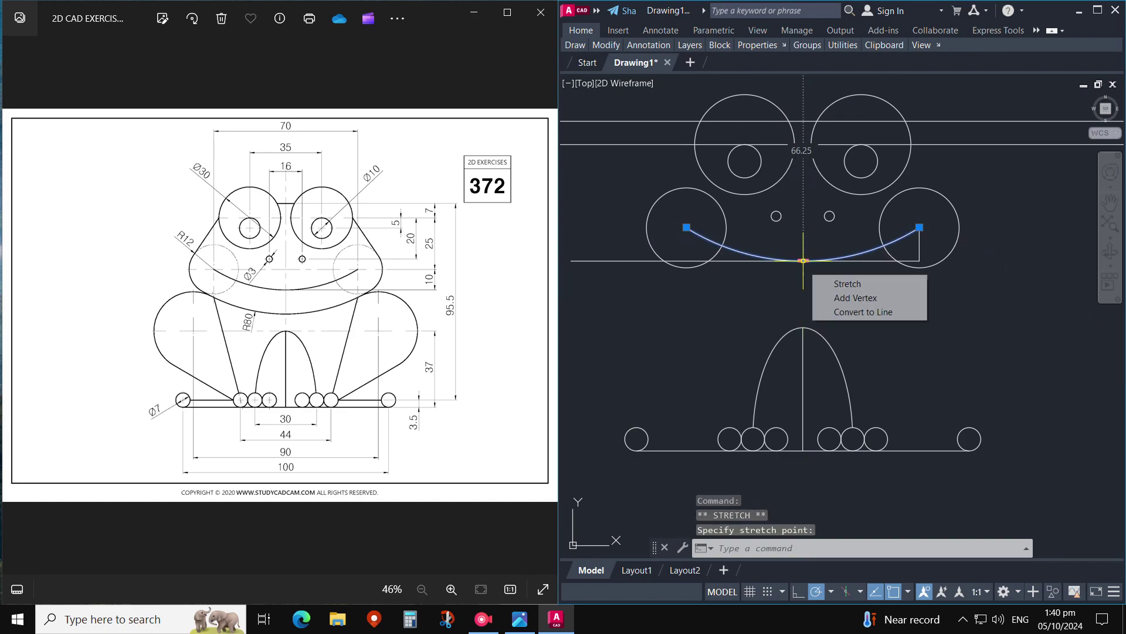
click(803, 261)
Step: Erase the horizontal and short vertical guide lines
click(637, 261)
text(E)
key(Return)
click(897, 267)
click(919, 238)
key(Delete)
Step: Add a vertical 10 dimension from the smile's midpoint up to cheek-centre level
text(DIM)
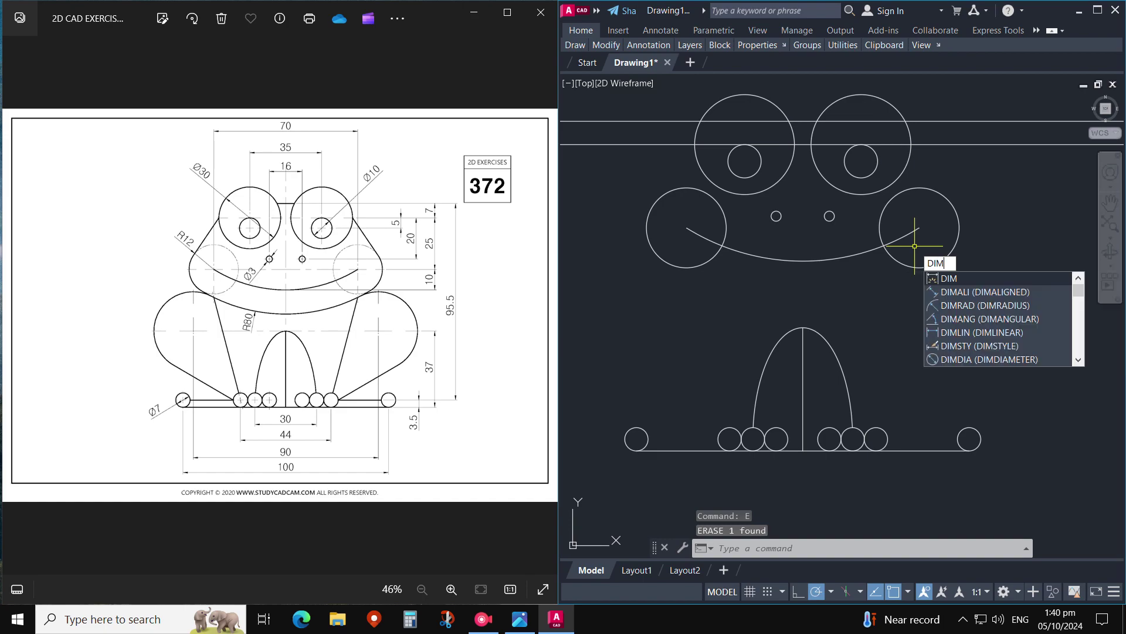
text(LIN)
key(Return)
click(918, 227)
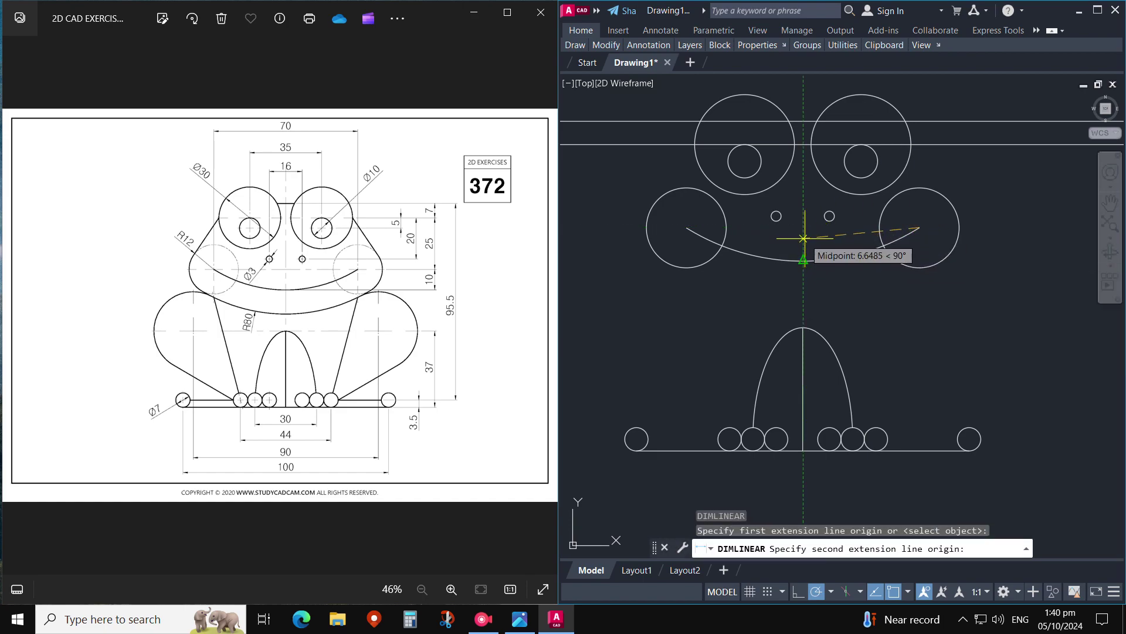
key(Escape)
key(Return)
click(803, 260)
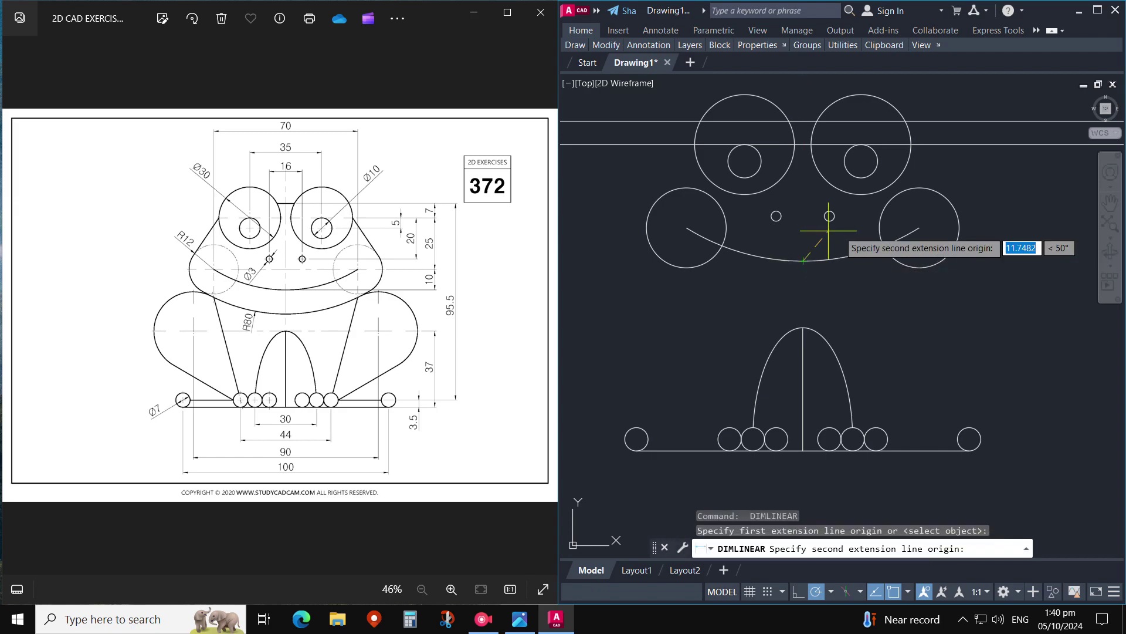
click(804, 227)
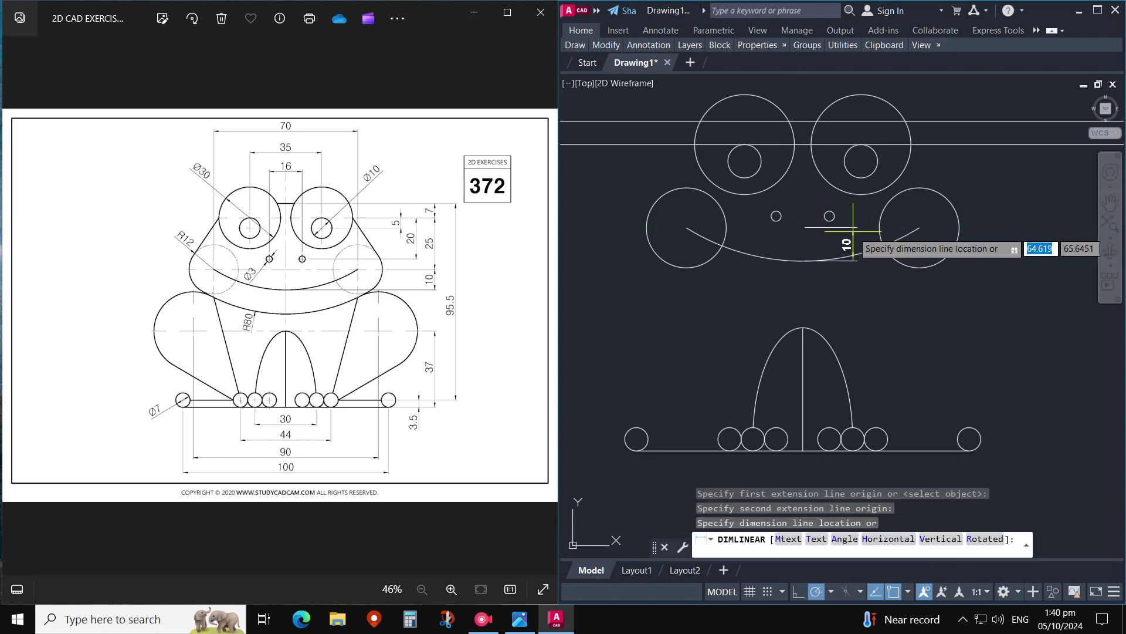
click(814, 234)
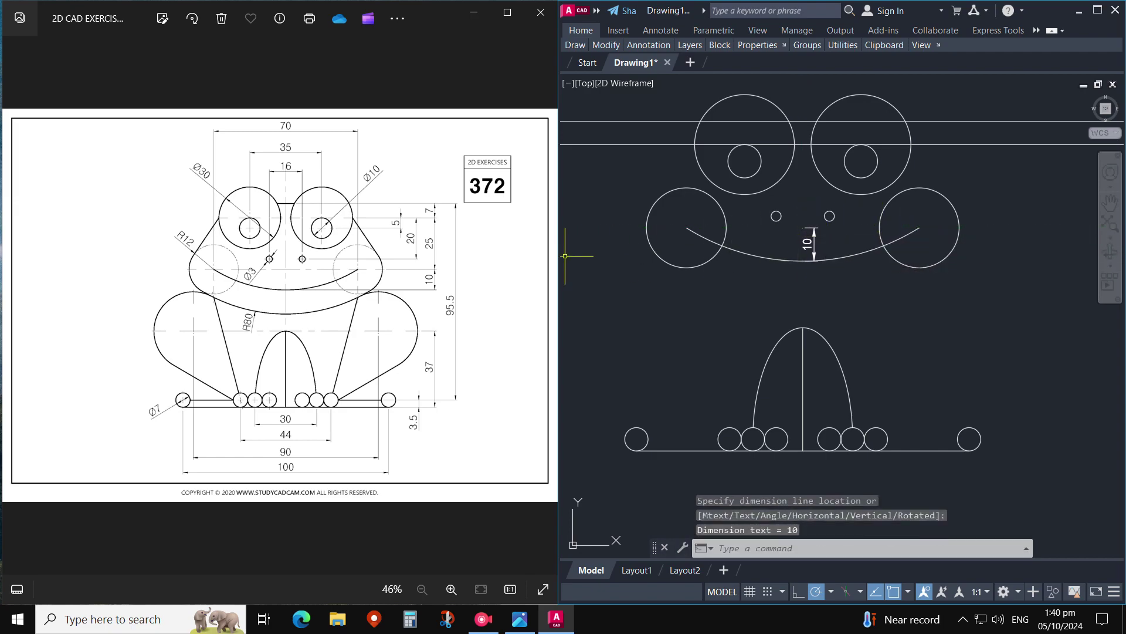
Step: Bring the reference picture window forward and close it
click(520, 619)
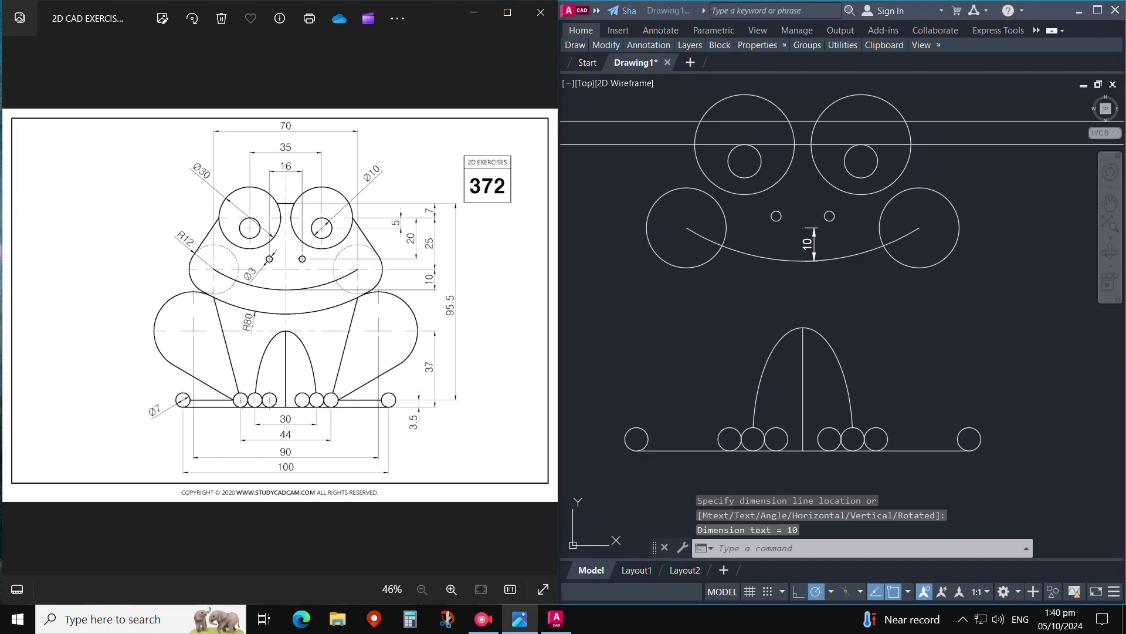
key(alt+F4)
click(822, 216)
Step: Erase the temporary 10 dimension
click(762, 273)
text(E)
key(Return)
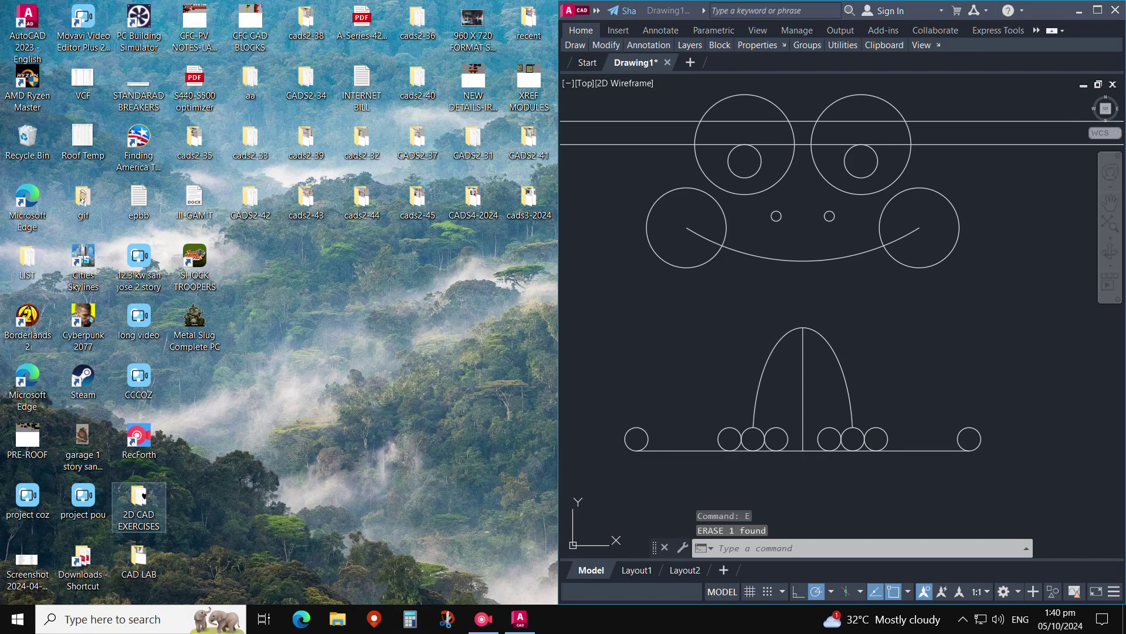
Step: Open exercise 372's frog picture from 2D CAD EXERCISES in Photos, sized to the left half
double_click(139, 500)
double_click(166, 118)
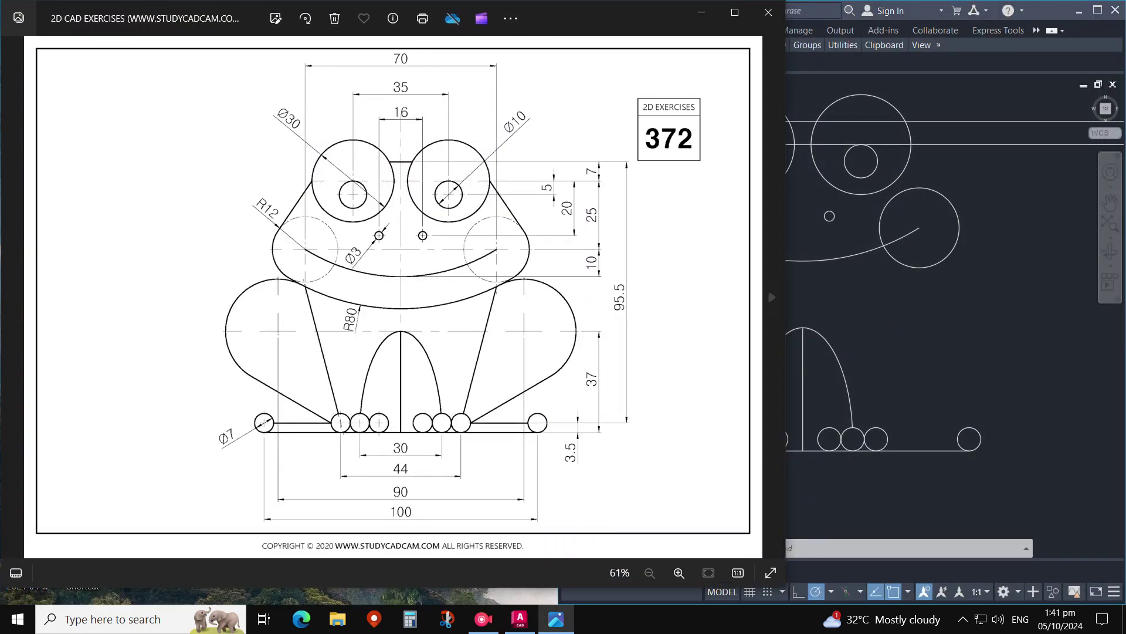
drag(786, 282, 556, 283)
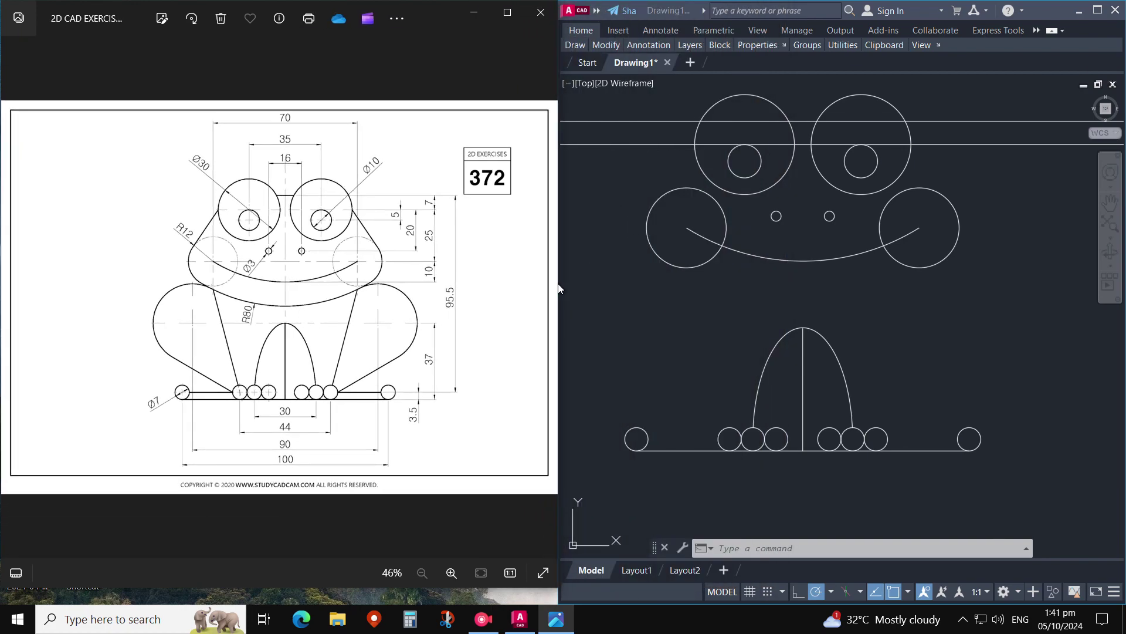
click(545, 297)
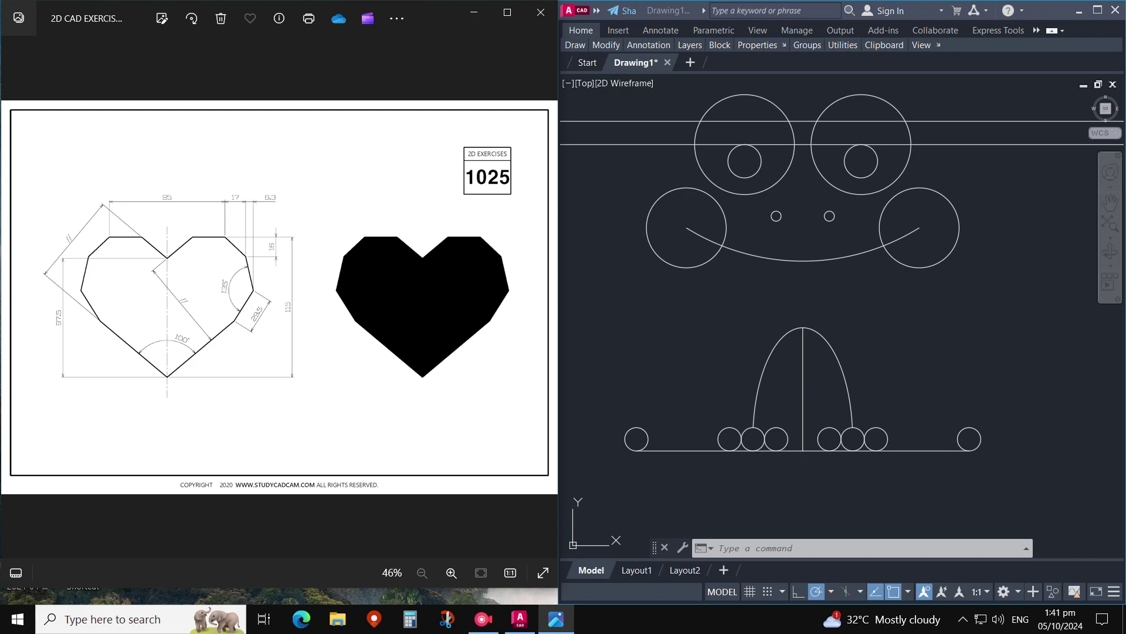
key(Left)
Step: Bring the frog drawing back into view and clear the stray selection and circle command
click(684, 297)
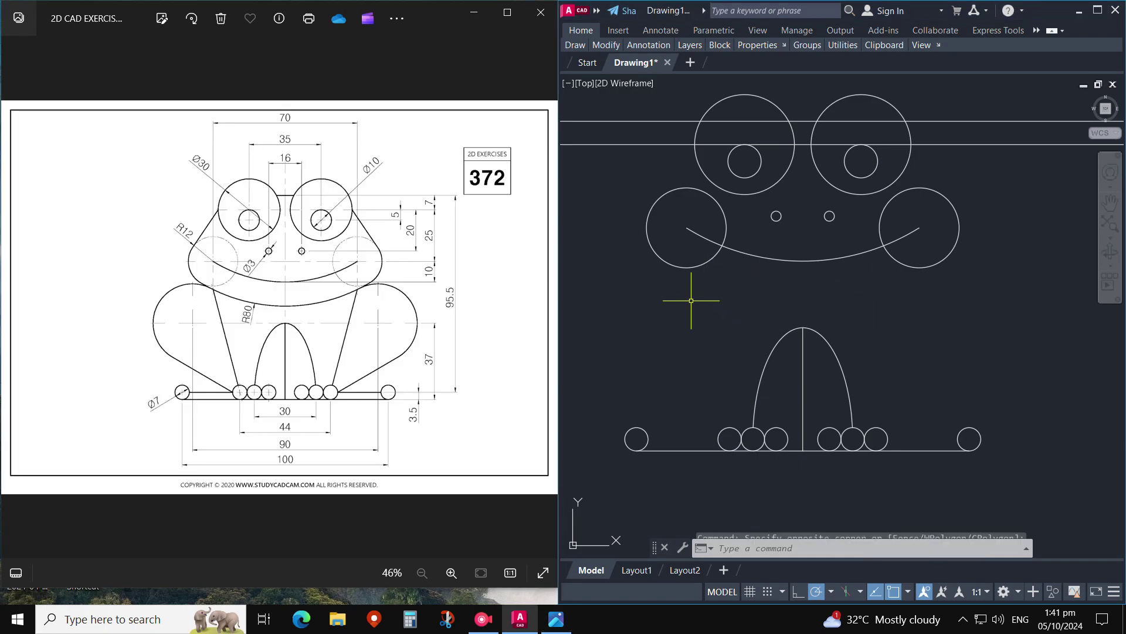
scroll(684, 297, down, 3)
scroll(733, 293, up, 1)
middle_drag(733, 294, 780, 314)
key(Escape)
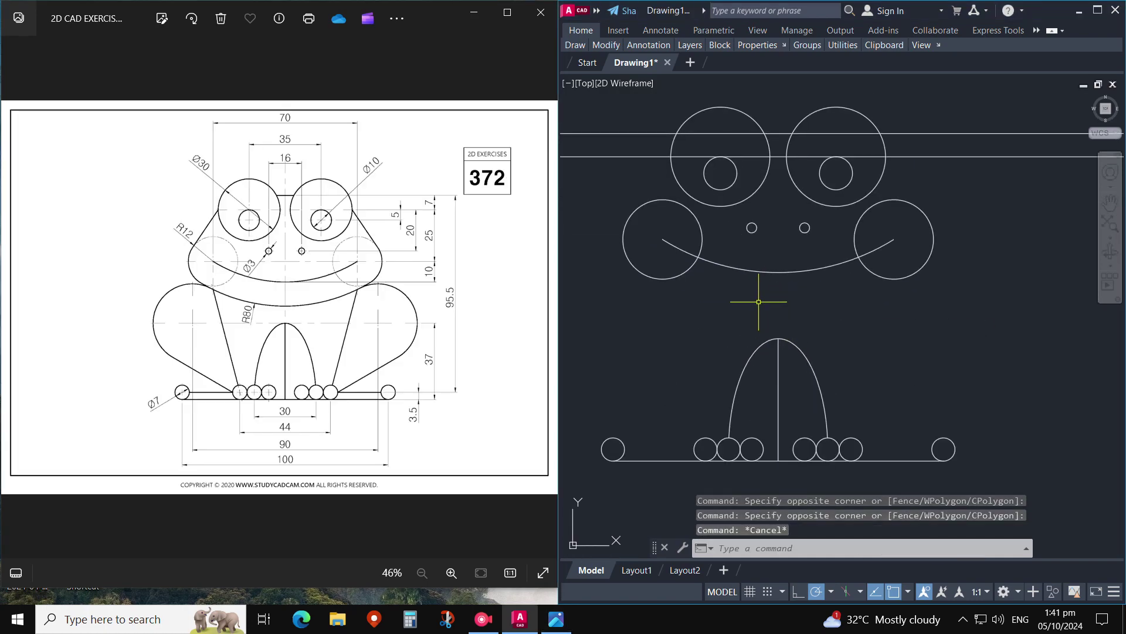
scroll(803, 305, up, 2)
key(Return)
key(Escape)
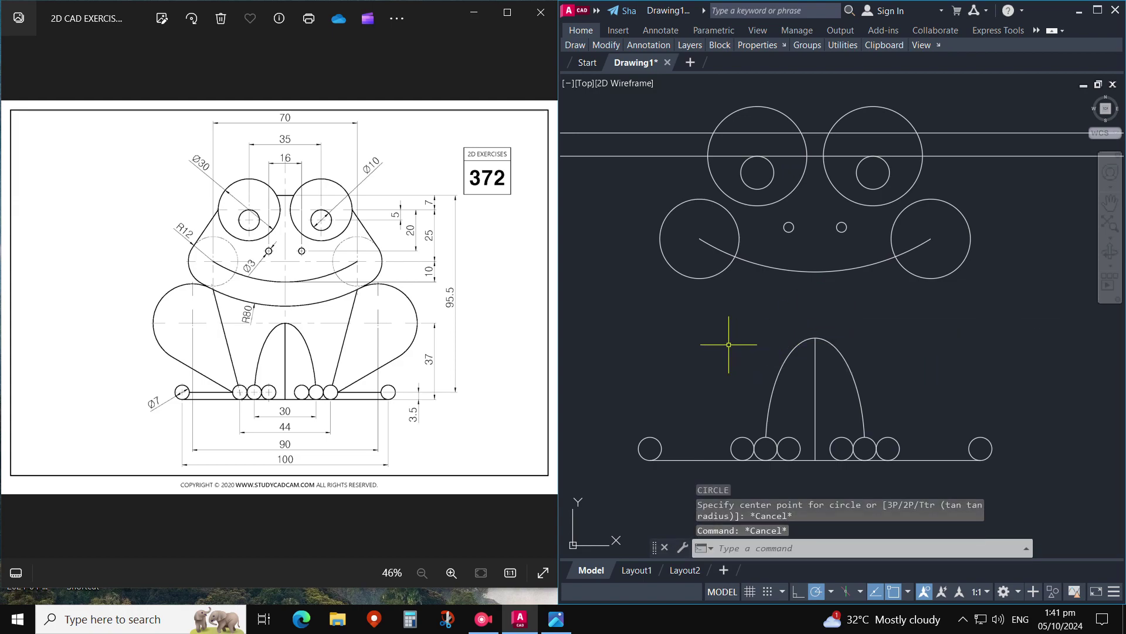
Step: Draw a 42-unit horizontal line rightward from the top of the body arch
text(l)
key(Return)
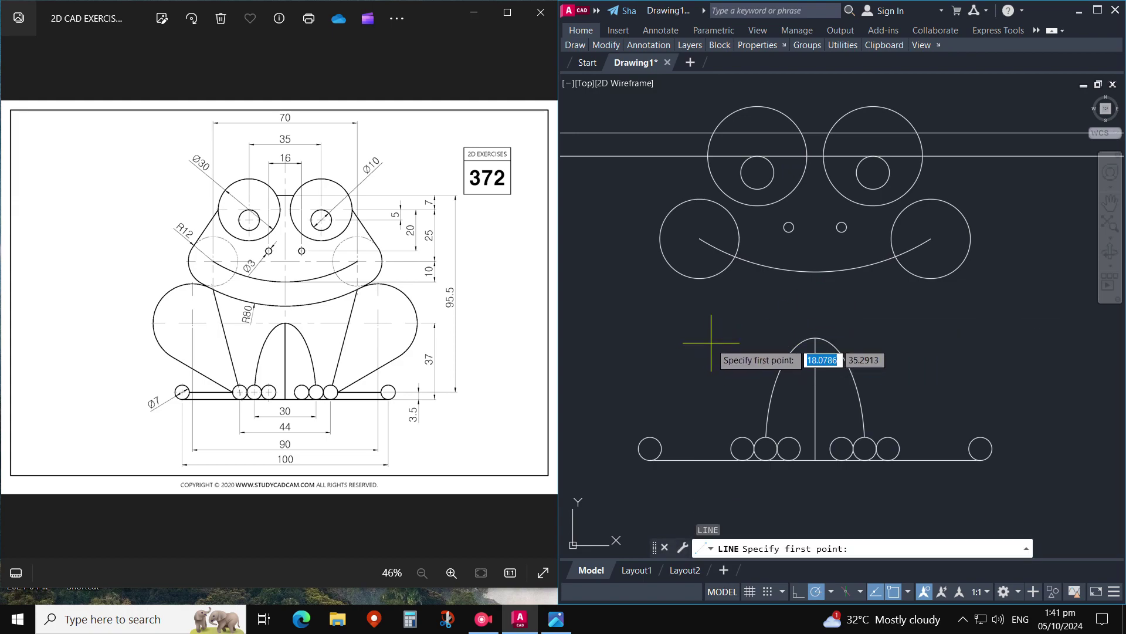
middle_drag(714, 342, 709, 336)
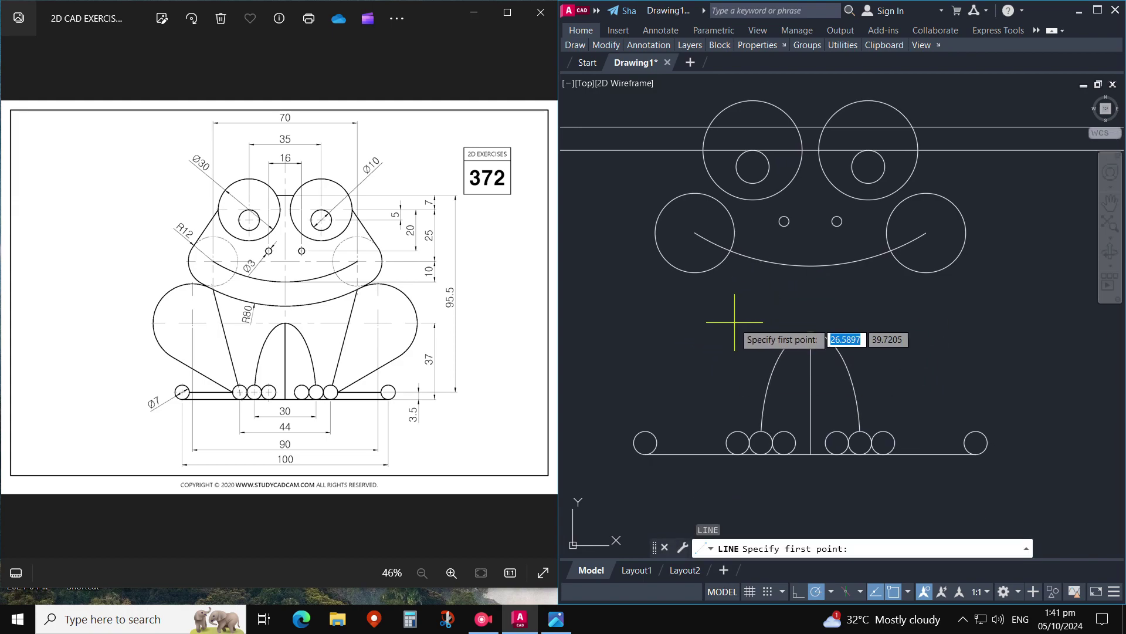
middle_drag(808, 310, 811, 313)
key(Escape)
key(Return)
click(807, 336)
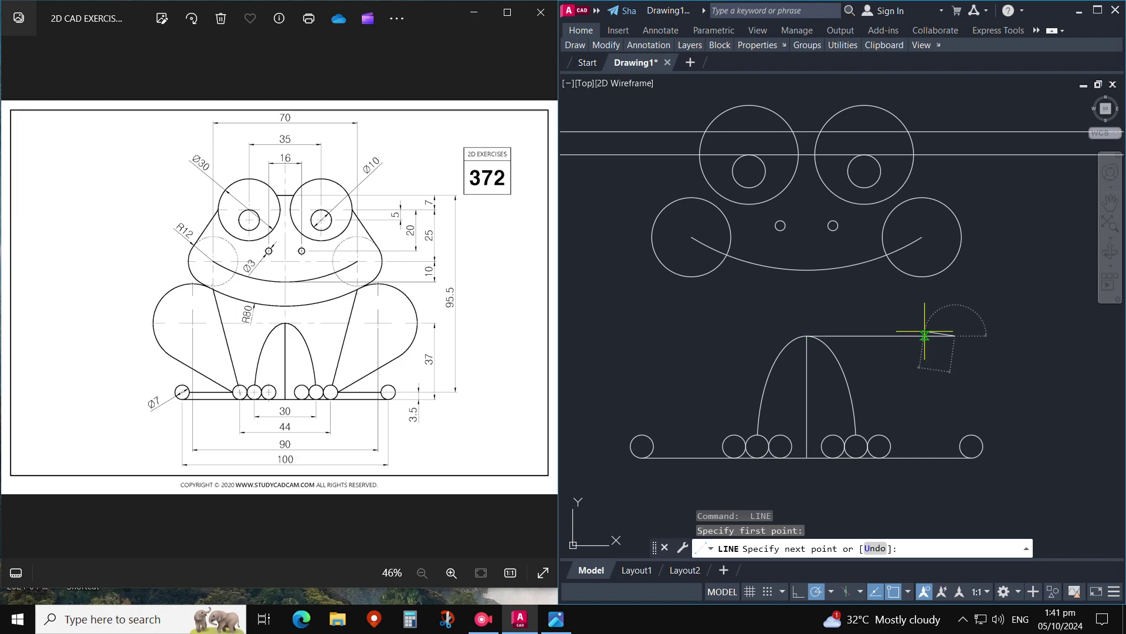
text(42)
key(Return)
key(Escape)
Step: Mirror the horizontal line to the left about the vertical centre line, keeping the original
text(mi)
key(Return)
click(936, 341)
click(898, 322)
key(Return)
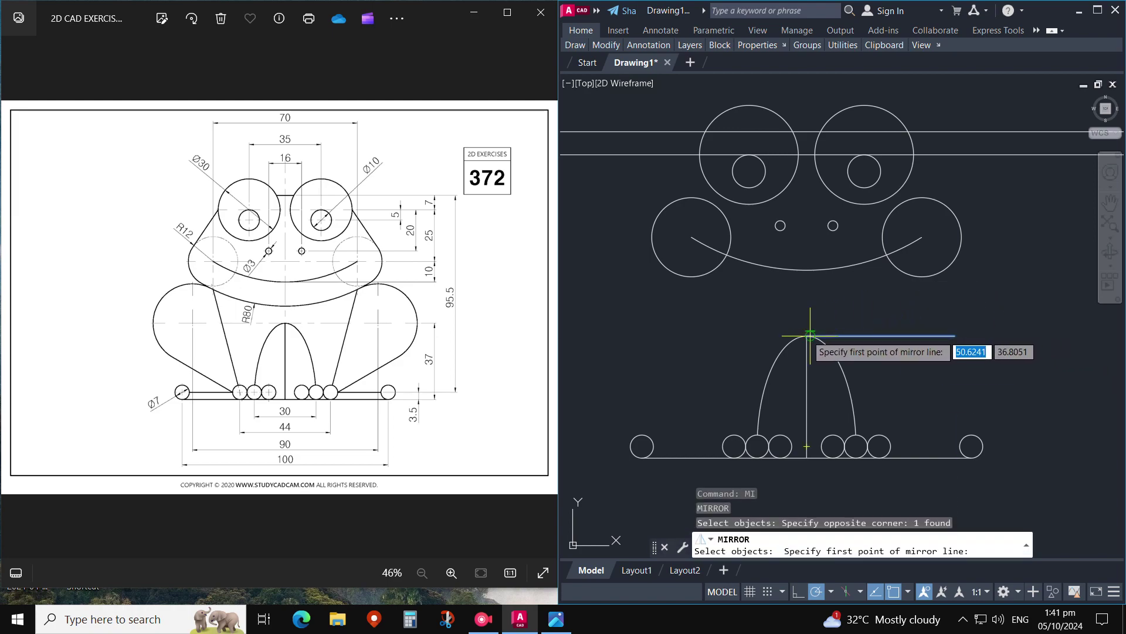
click(808, 336)
click(807, 311)
key(Return)
click(766, 302)
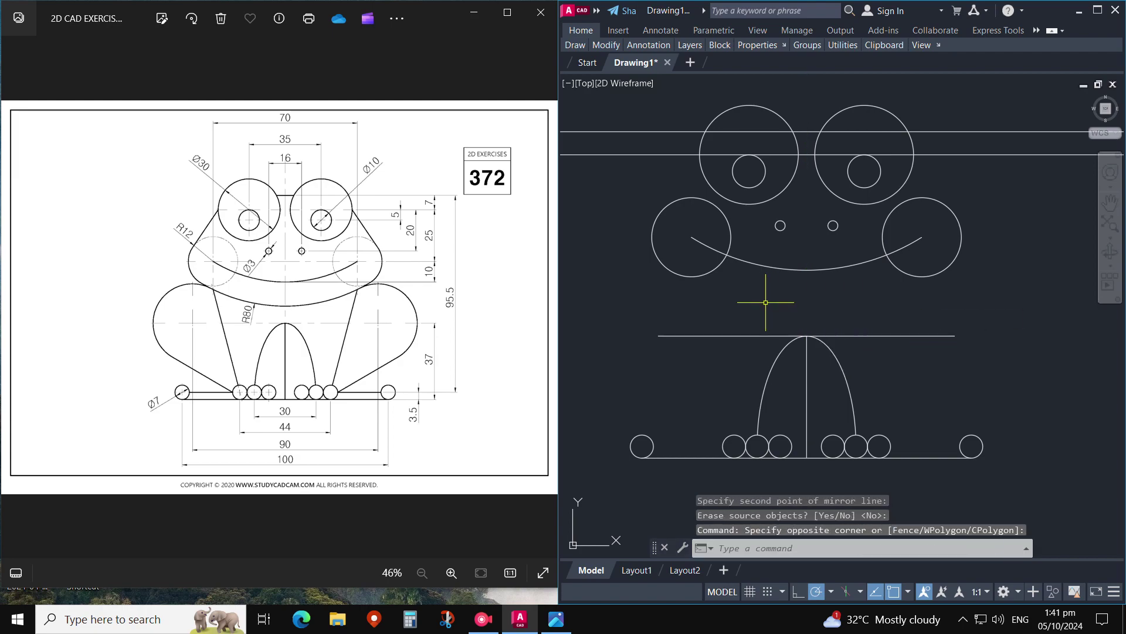
text(c)
key(Return)
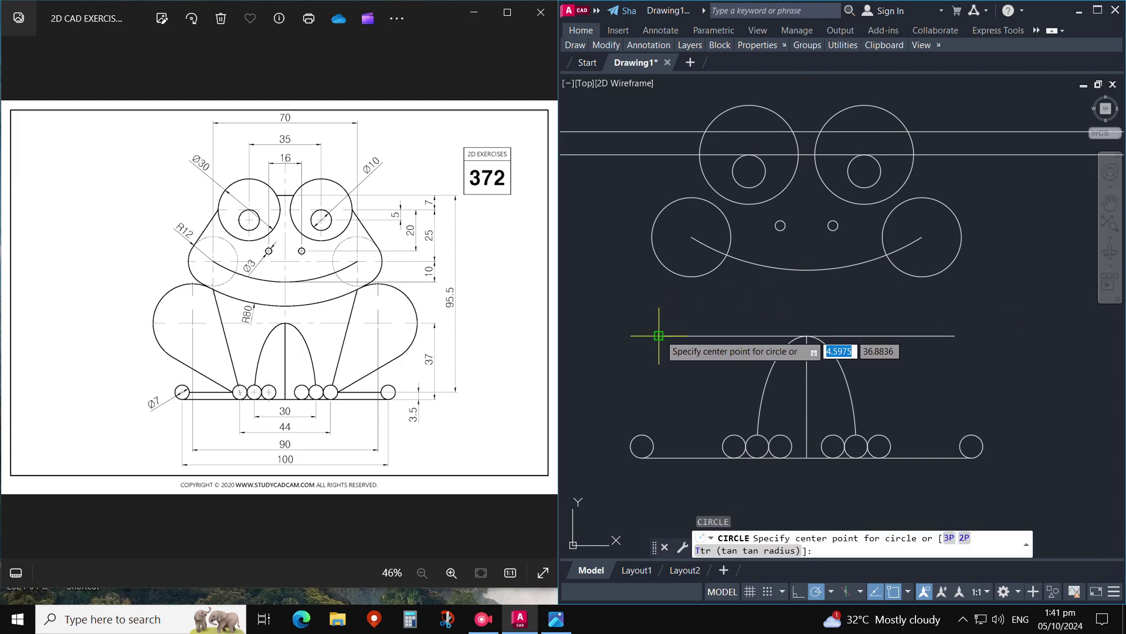
Step: Draw the large left haunch circle centred on the horizontal line's left end
click(658, 336)
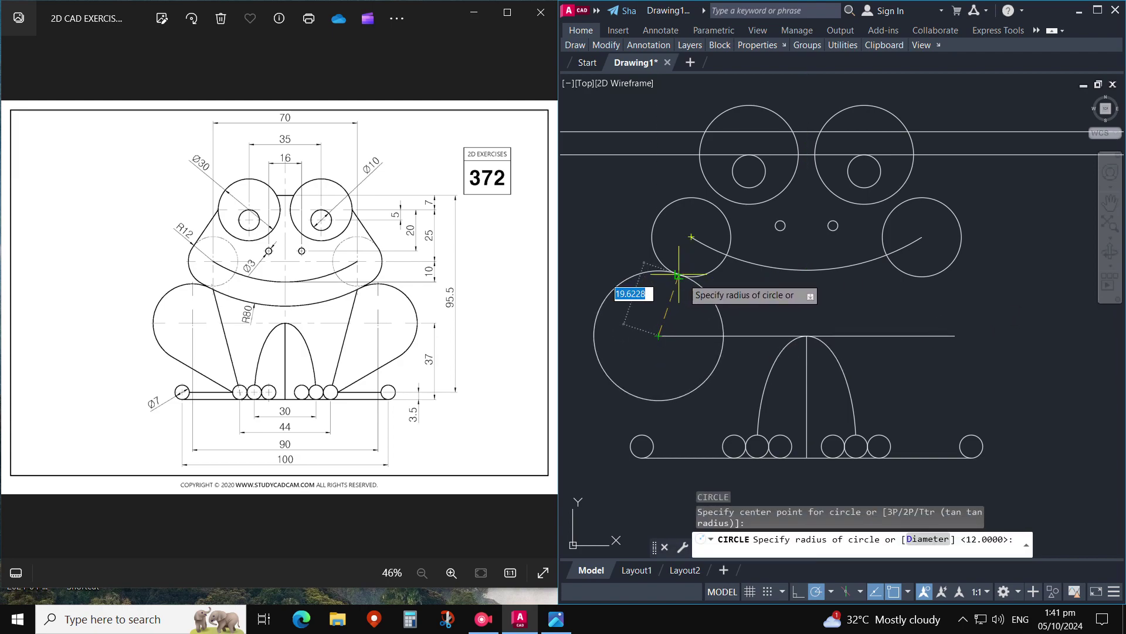
click(678, 274)
key(Return)
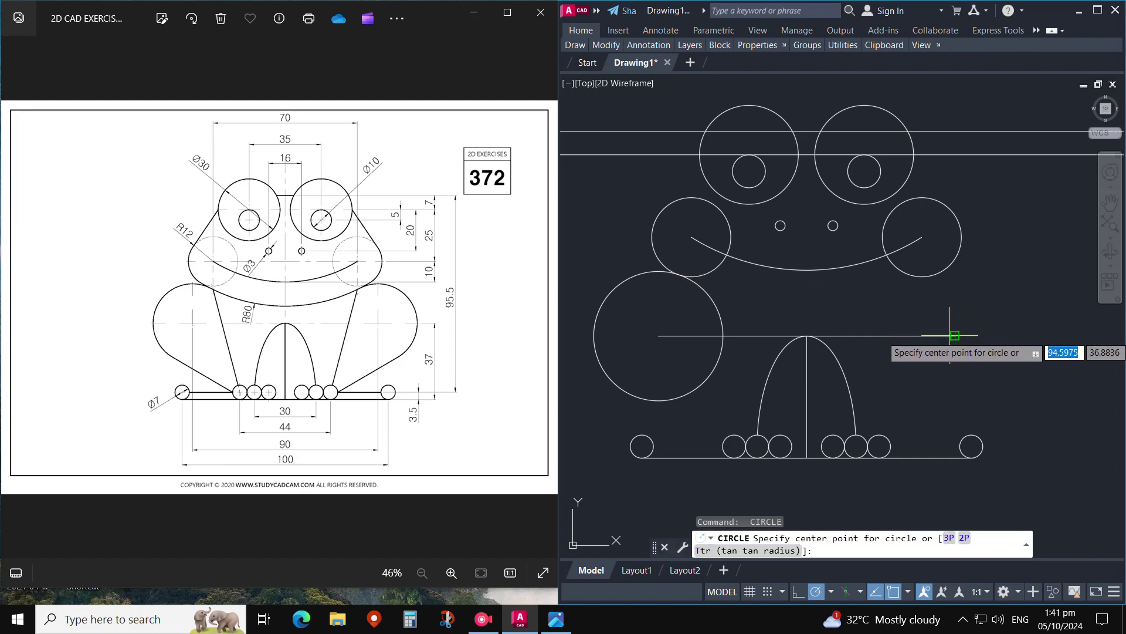
click(956, 336)
key(Escape)
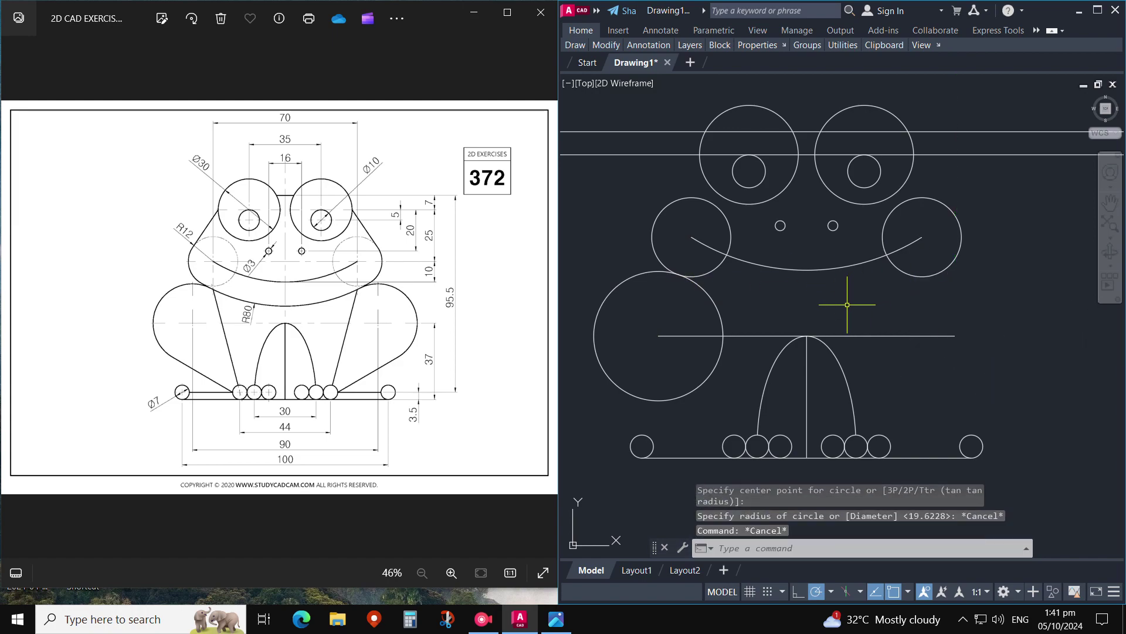
text(MI)
Step: Mirror the left haunch circle onto the right side about the body centre line
key(Return)
click(704, 291)
key(Return)
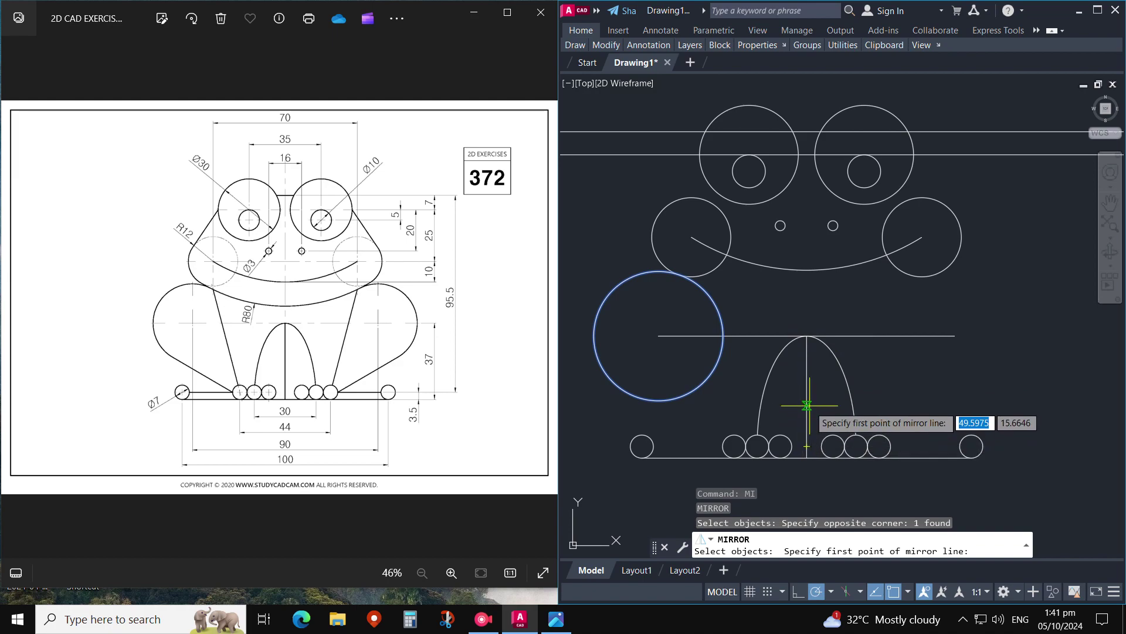
click(806, 396)
click(806, 446)
key(Return)
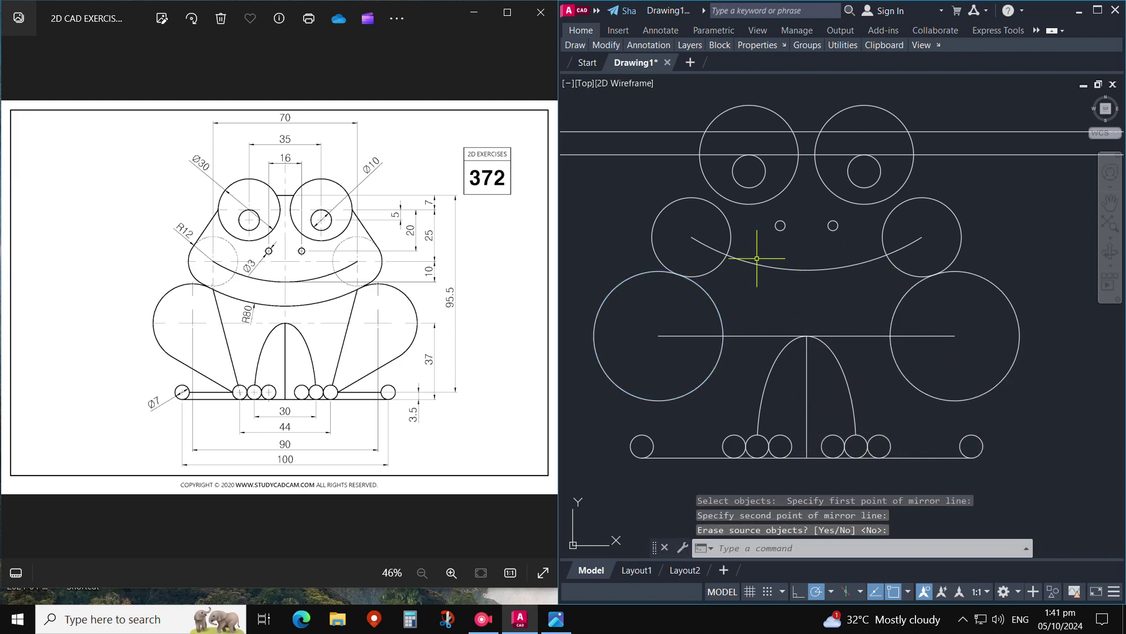
text(l)
key(Return)
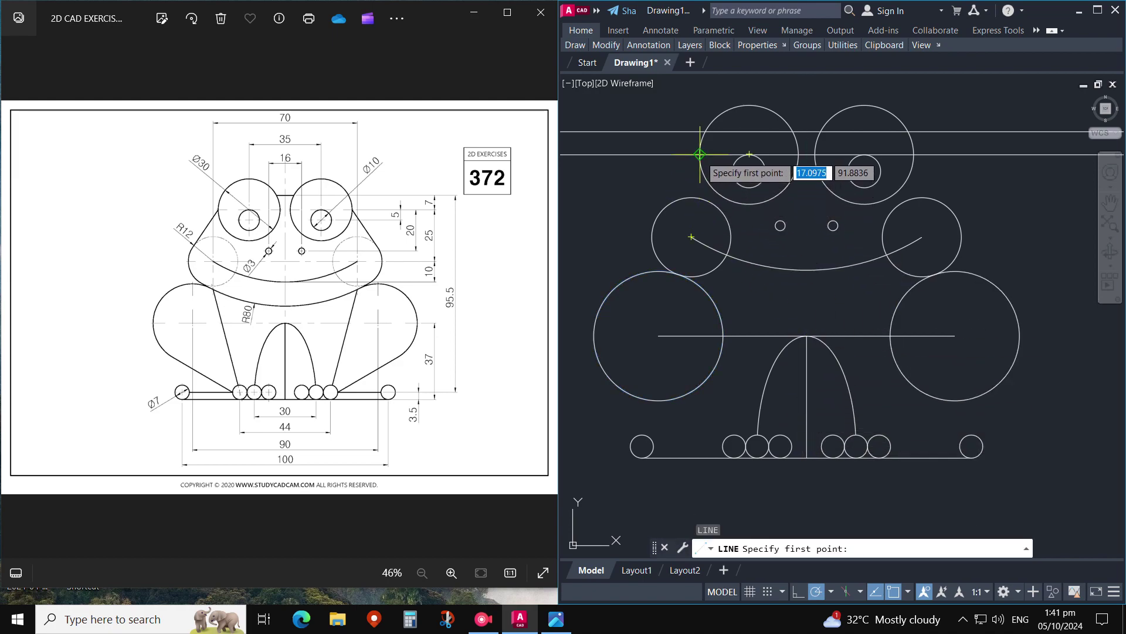
Step: Draw slanted lines from the left and right eye circles down to the cheek circles below
click(700, 154)
click(661, 210)
key(Escape)
key(Return)
click(913, 155)
click(903, 207)
key(Escape)
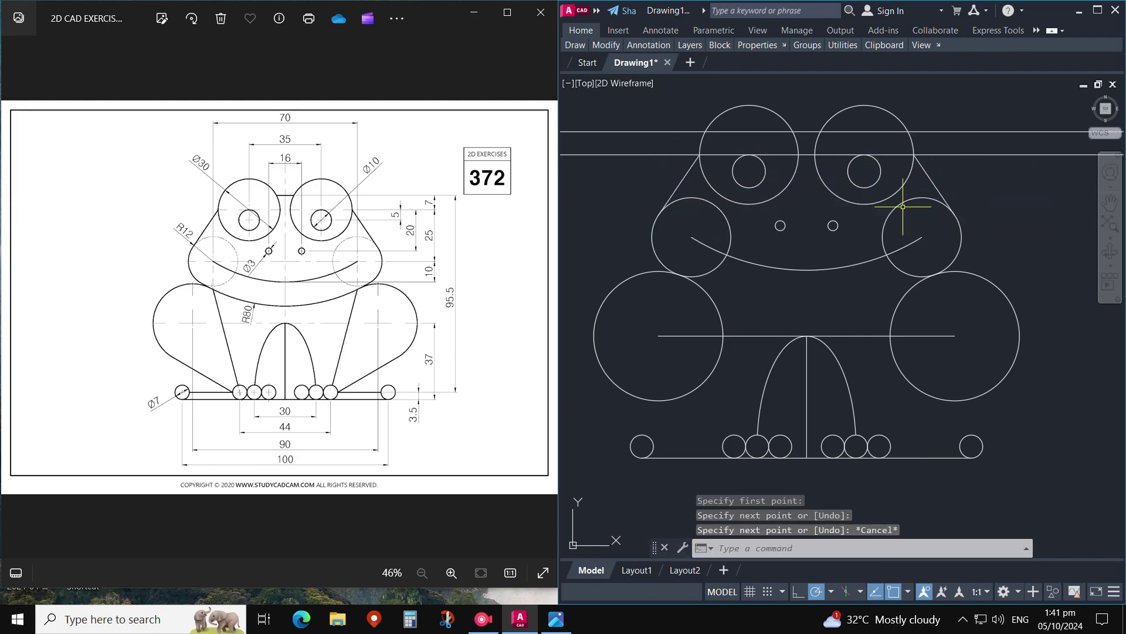
scroll(856, 288, down, 4)
scroll(861, 289, up, 4)
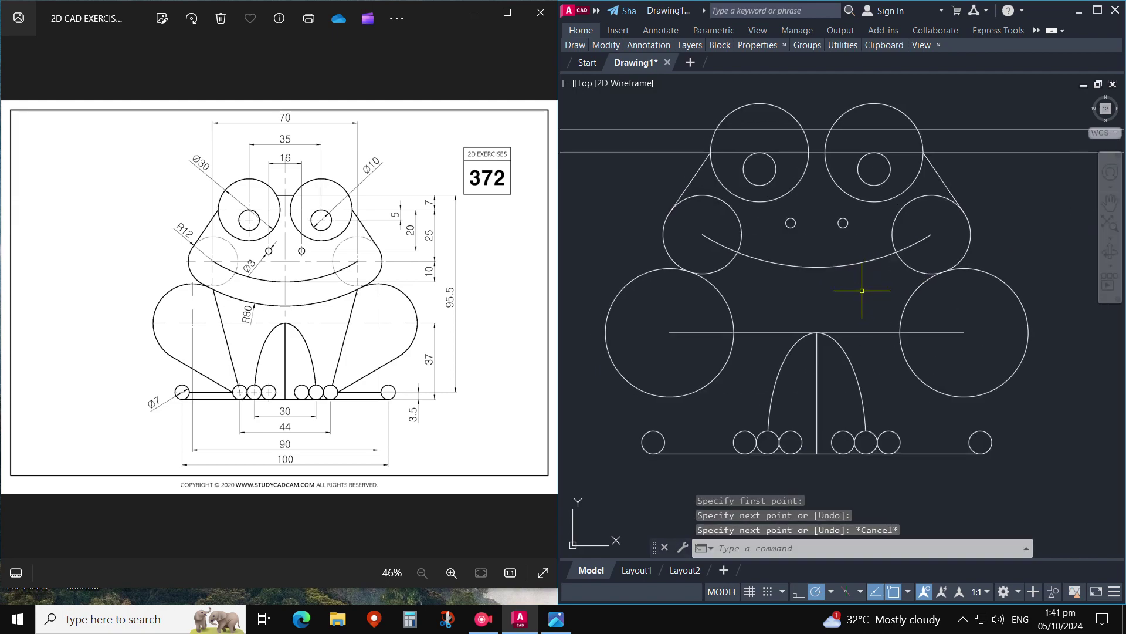
click(862, 291)
key(Escape)
key(Return)
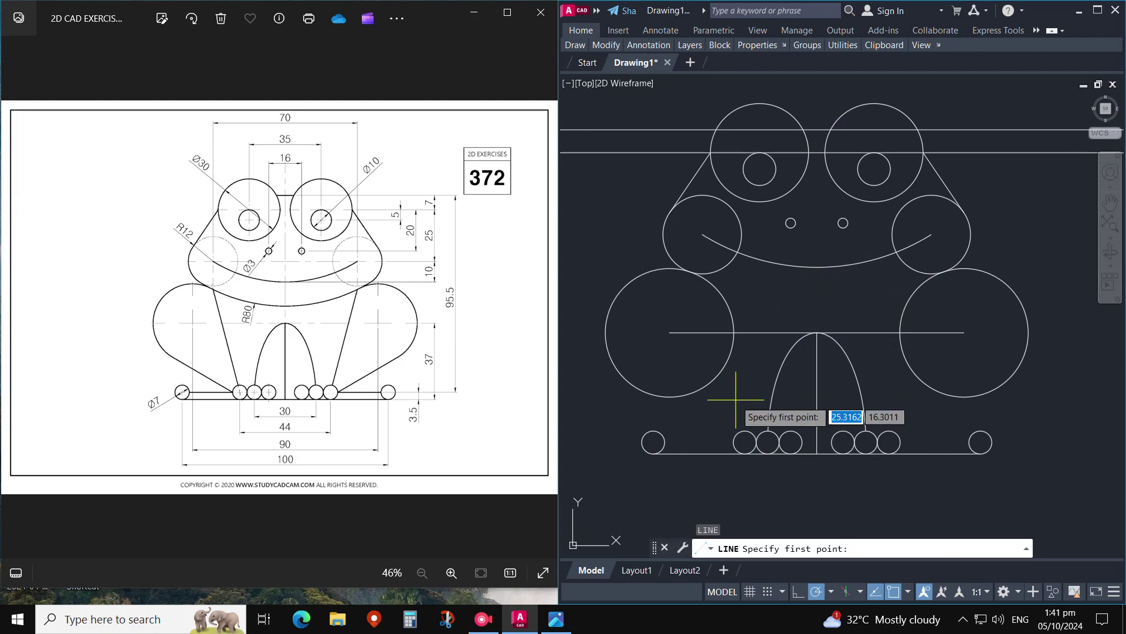
Step: Draw foot lines along the base from the toe circles out to the end circles on both sides
click(734, 442)
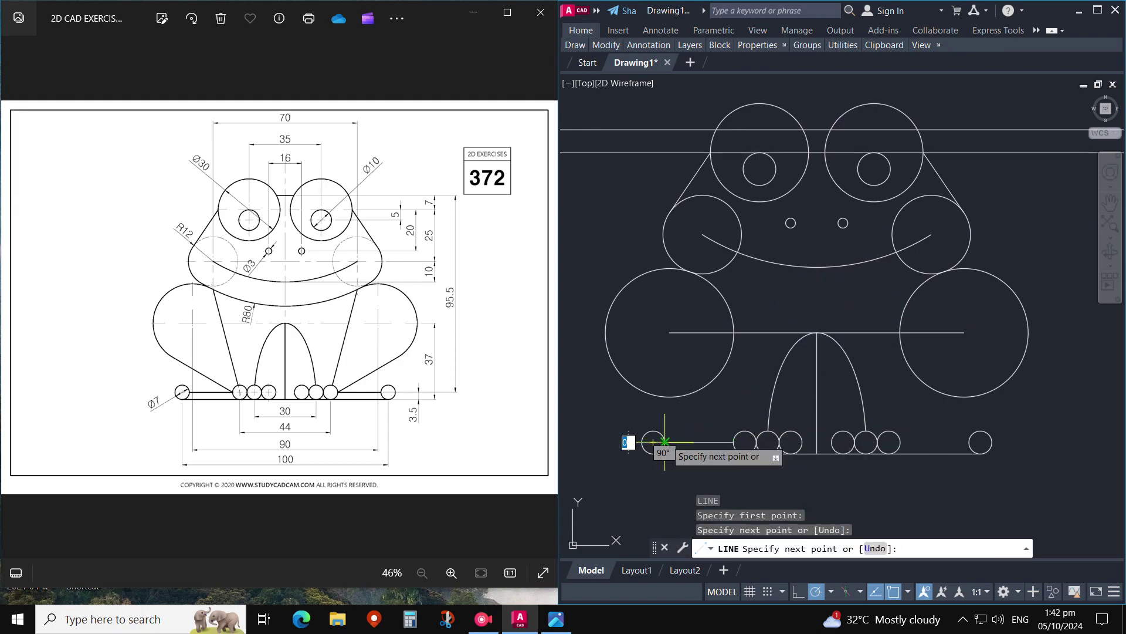
click(665, 442)
key(Return)
key(Return)
click(900, 442)
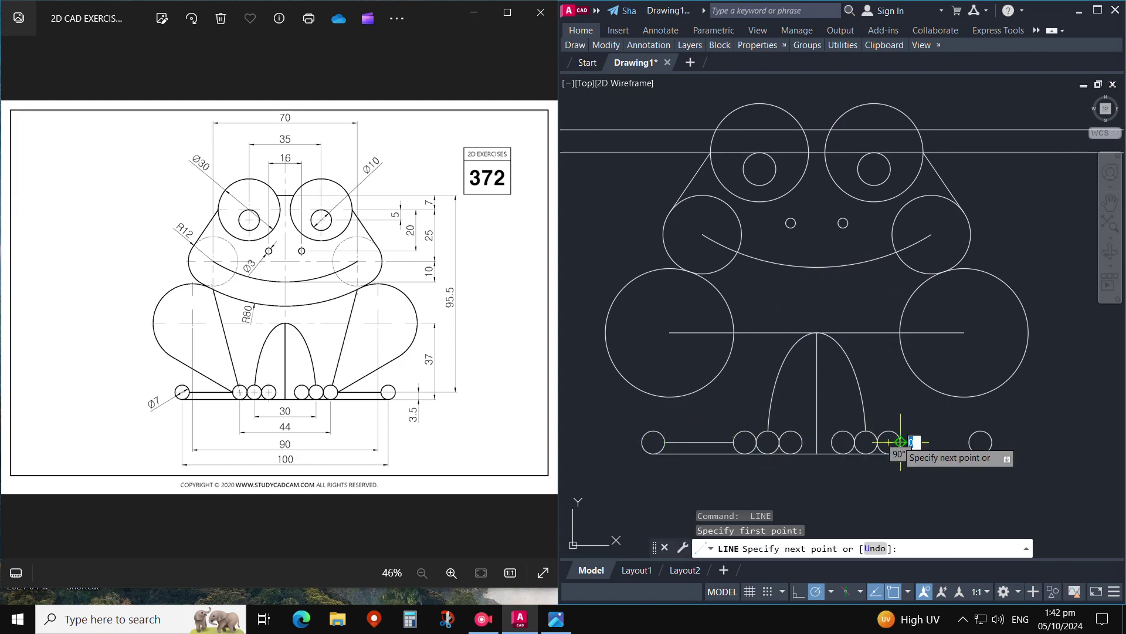
click(969, 442)
key(Return)
key(Return)
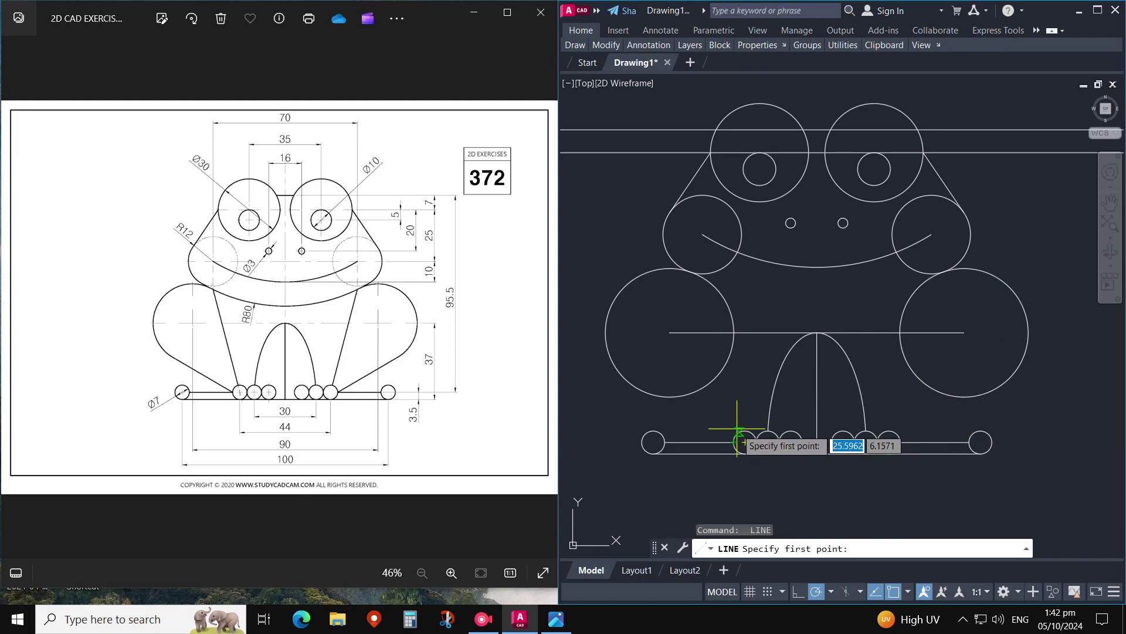
key(Escape)
key(Return)
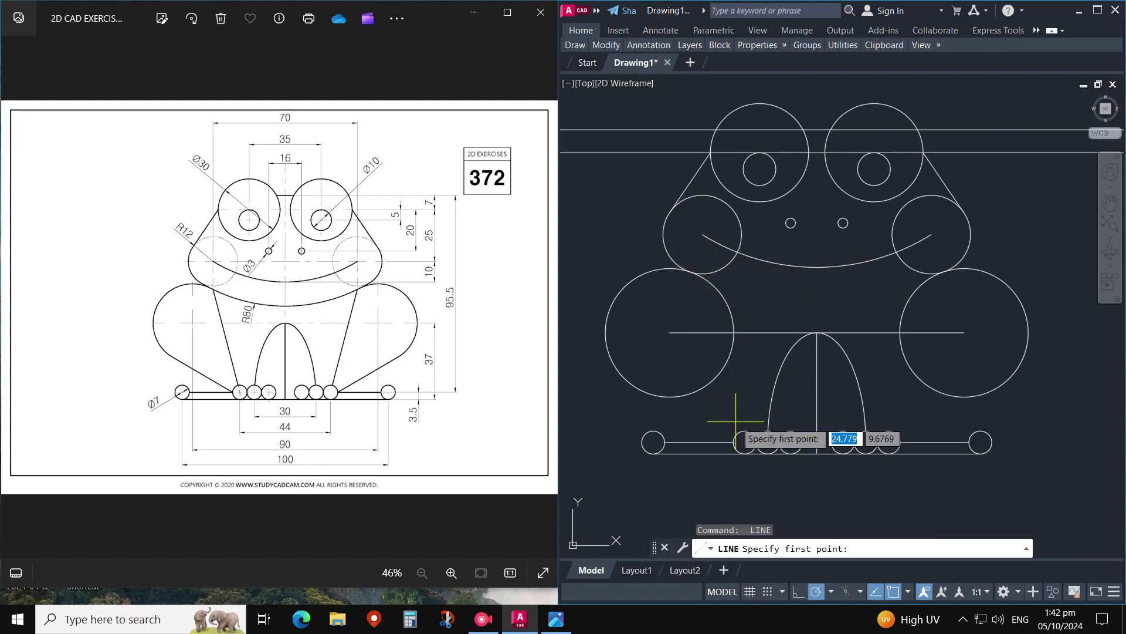
Step: Draw the left leg line from the circle junction to the foot circle and mirror it right
click(702, 273)
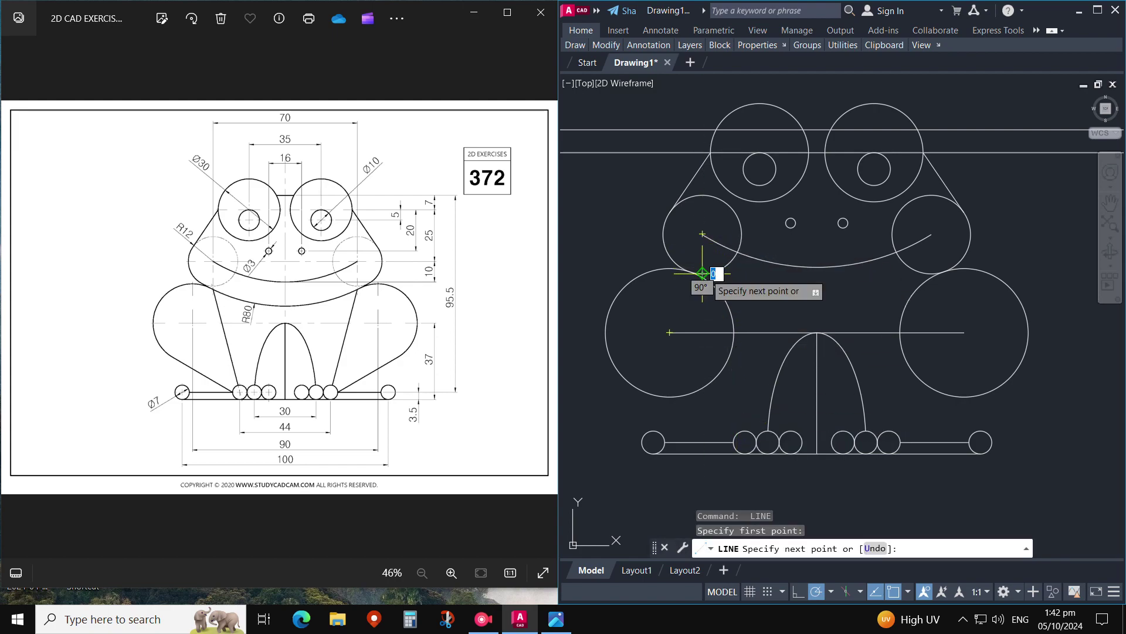
click(743, 431)
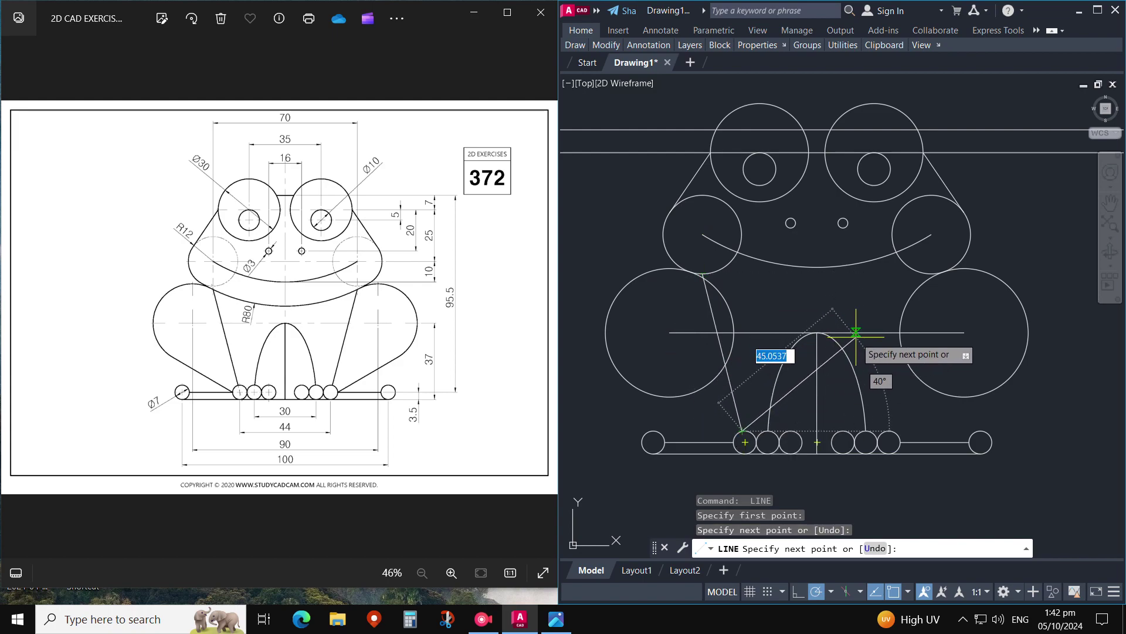
key(Escape)
key(Return)
click(763, 367)
click(729, 377)
key(Return)
click(817, 392)
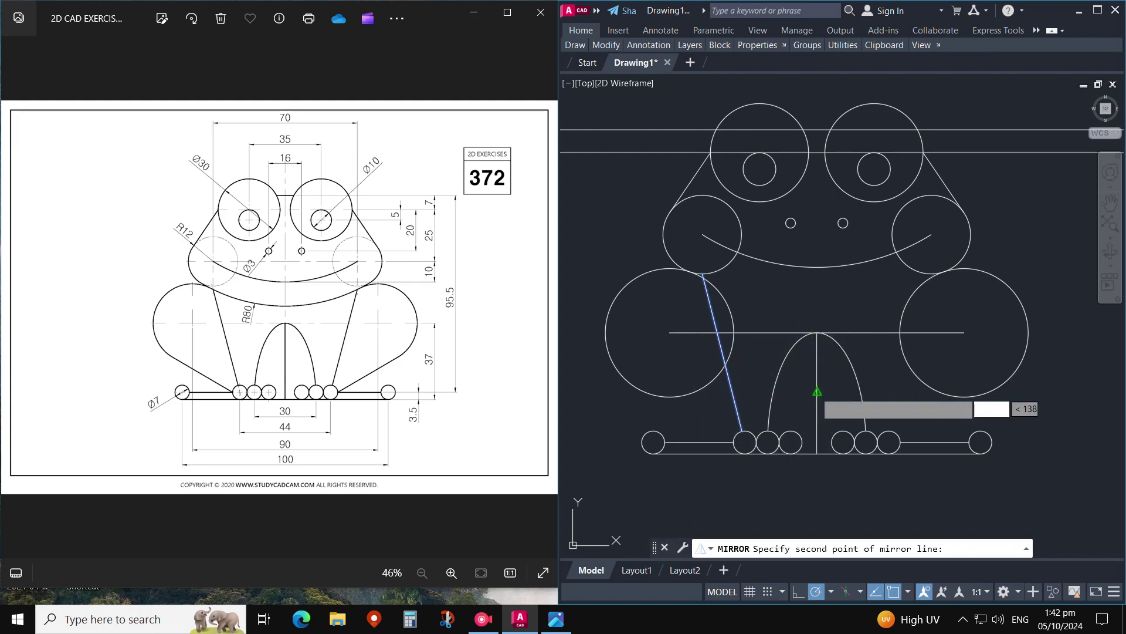
click(817, 308)
key(Return)
key(Escape)
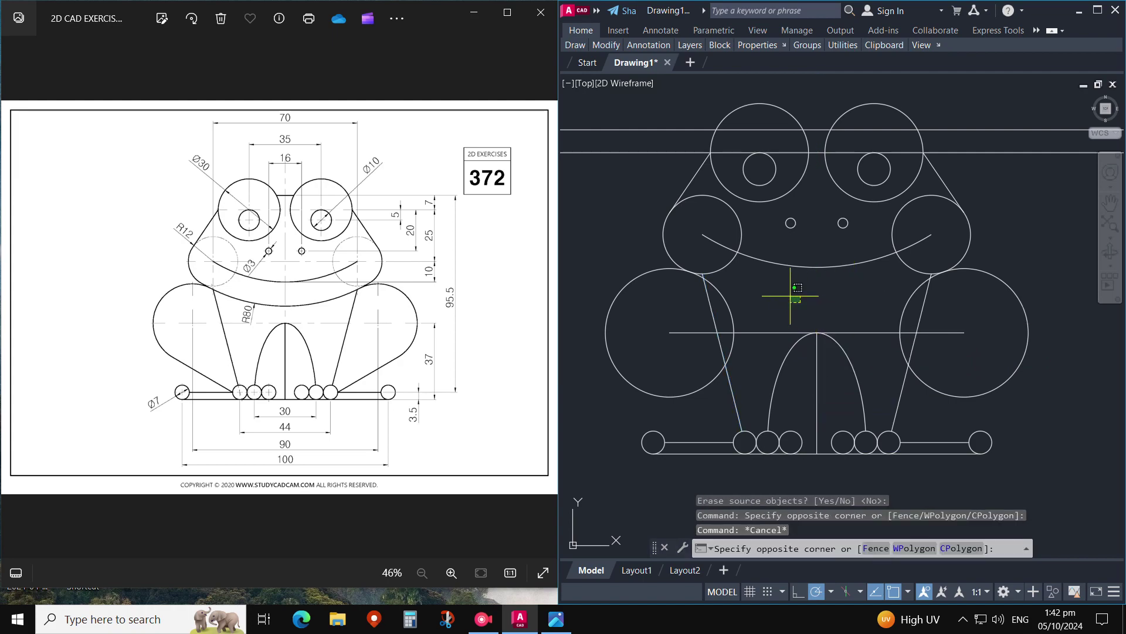
Step: Draw a slanted line from the base line up to the left haunch circle
click(776, 297)
text(l)
key(Return)
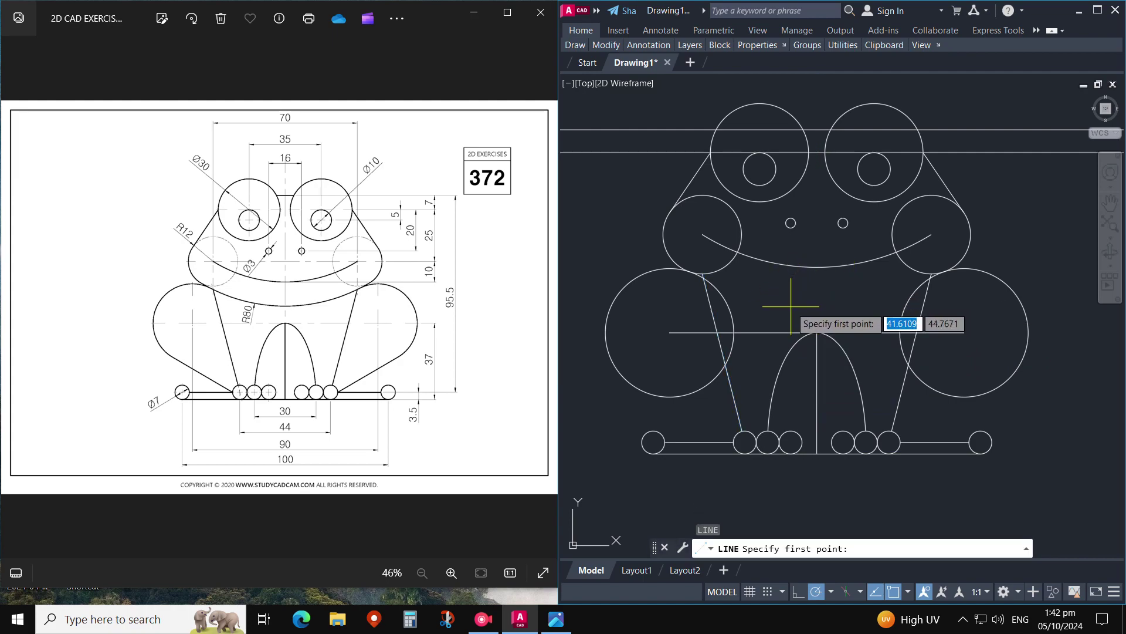
click(734, 441)
click(645, 393)
key(Escape)
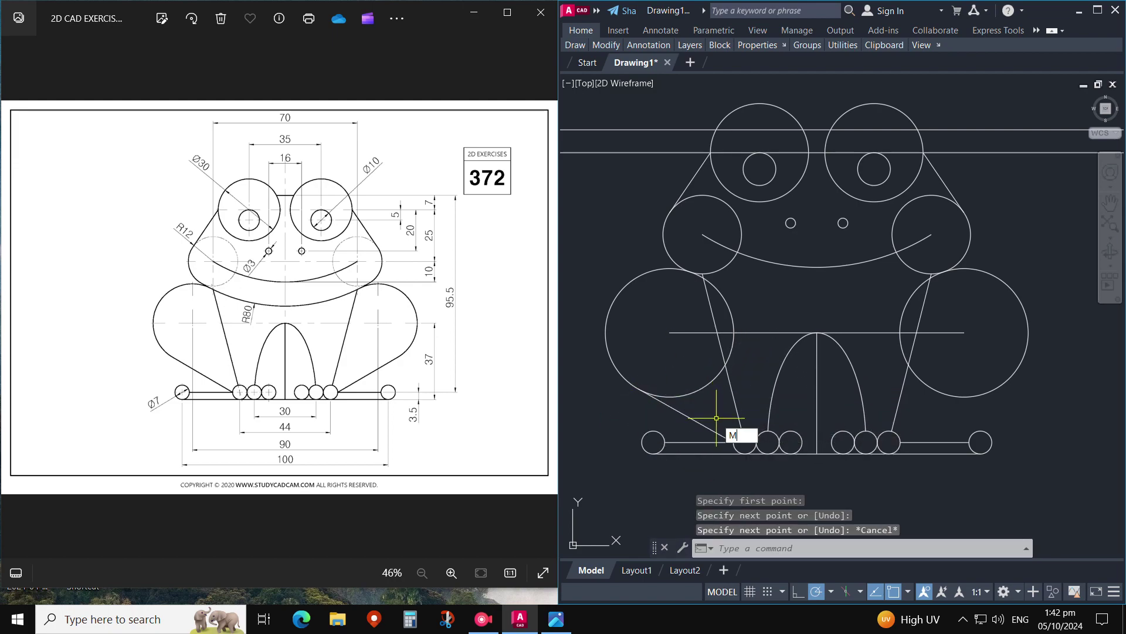
Step: Mirror that slanted line onto the right side about the centre line, keeping the source
text(i)
key(Return)
click(713, 405)
click(675, 437)
key(Return)
click(817, 441)
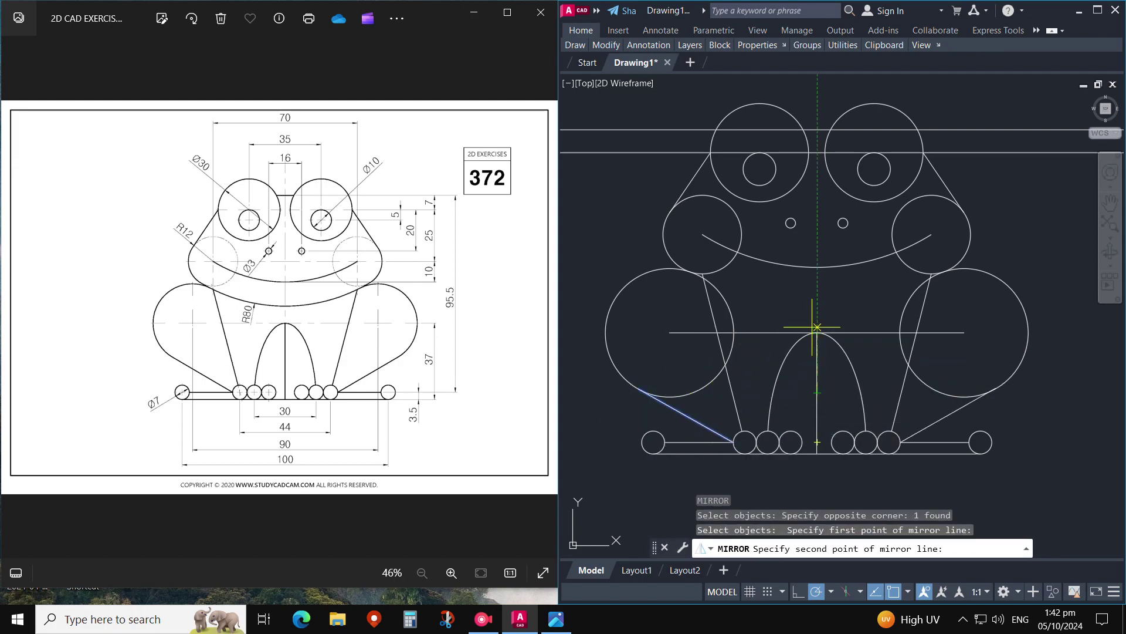
click(818, 315)
key(Return)
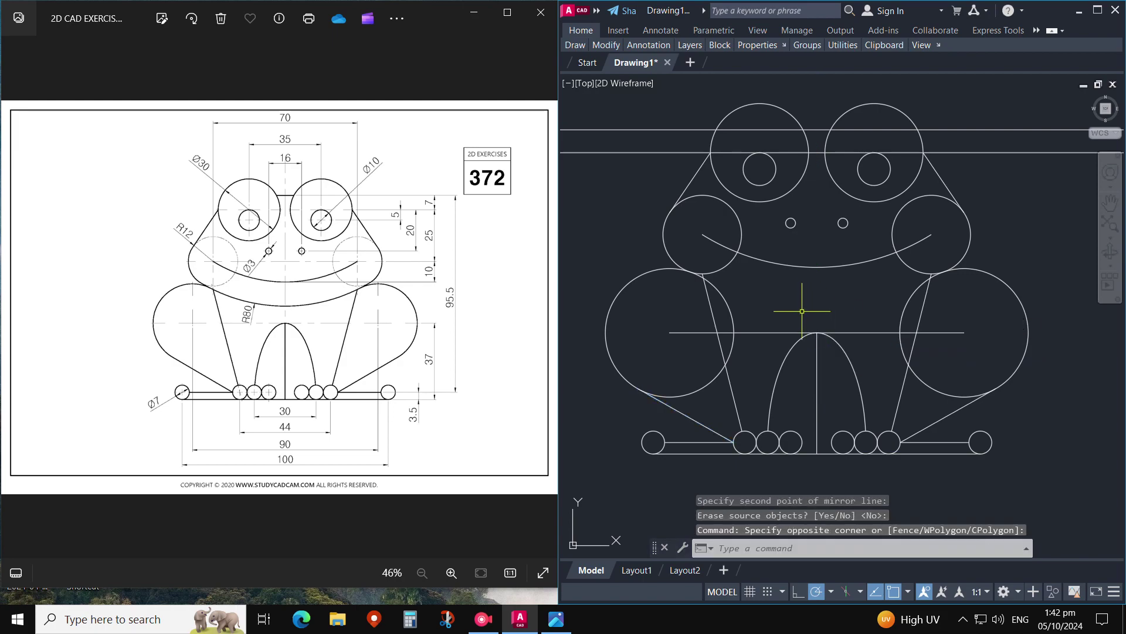
click(812, 311)
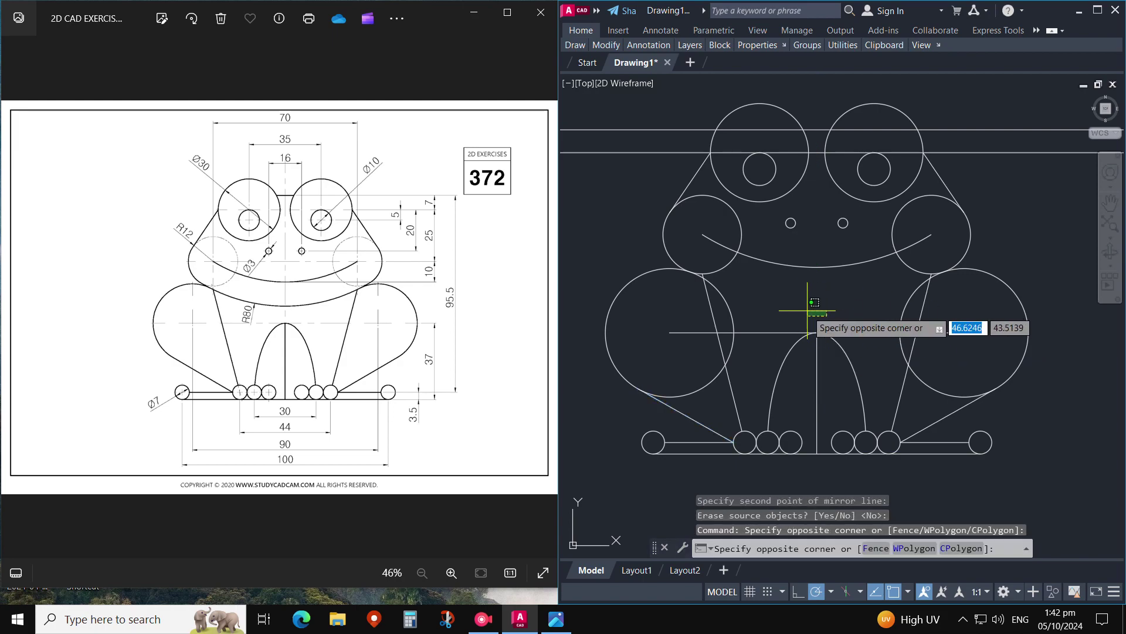
click(808, 311)
Step: Join the left and right cheek circles with an R80 polyline arc
text(l)
key(Return)
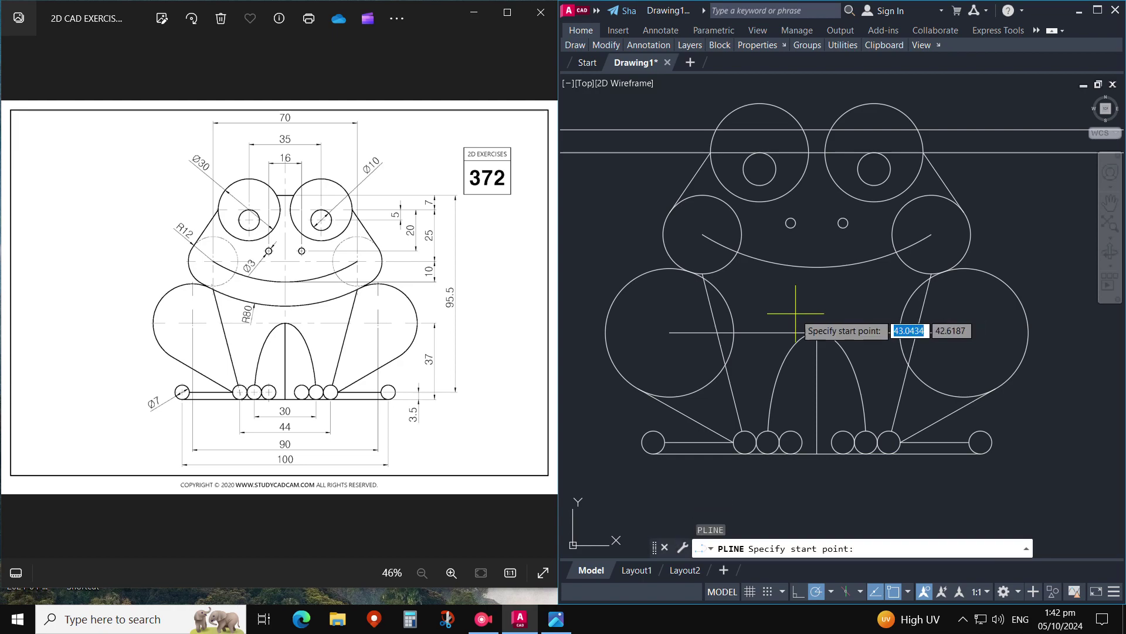
click(704, 278)
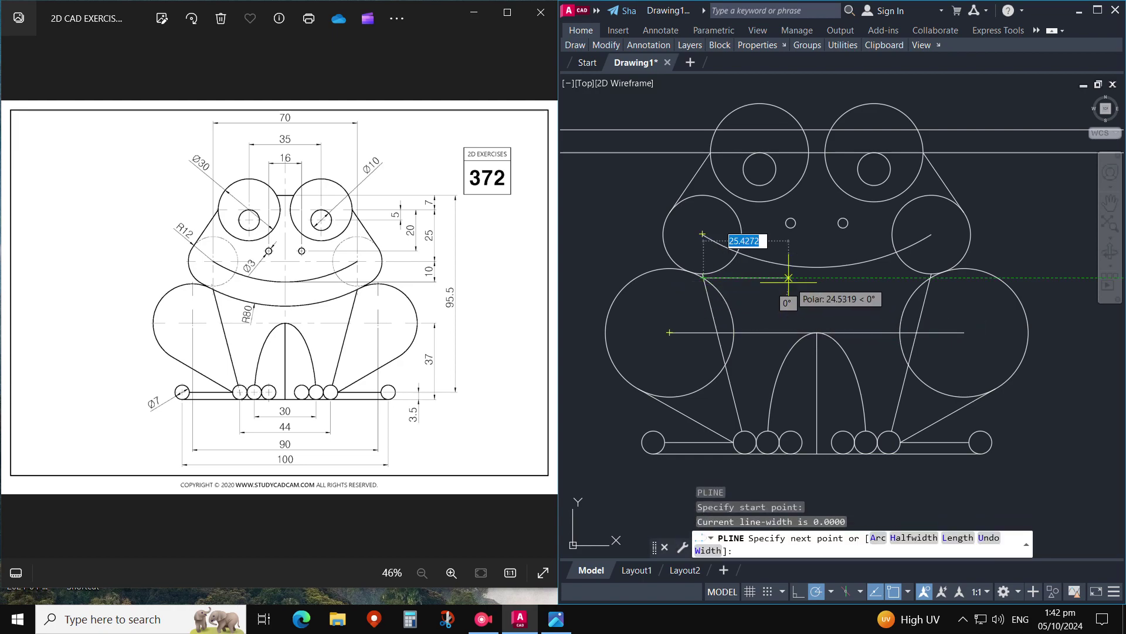
key(Down)
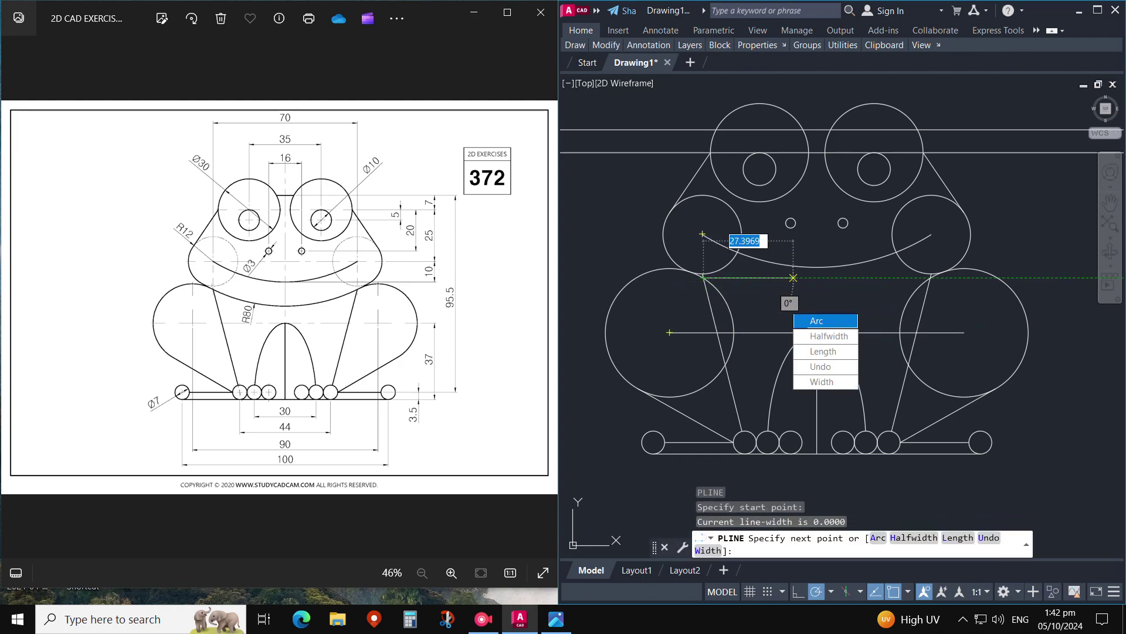
key(Return)
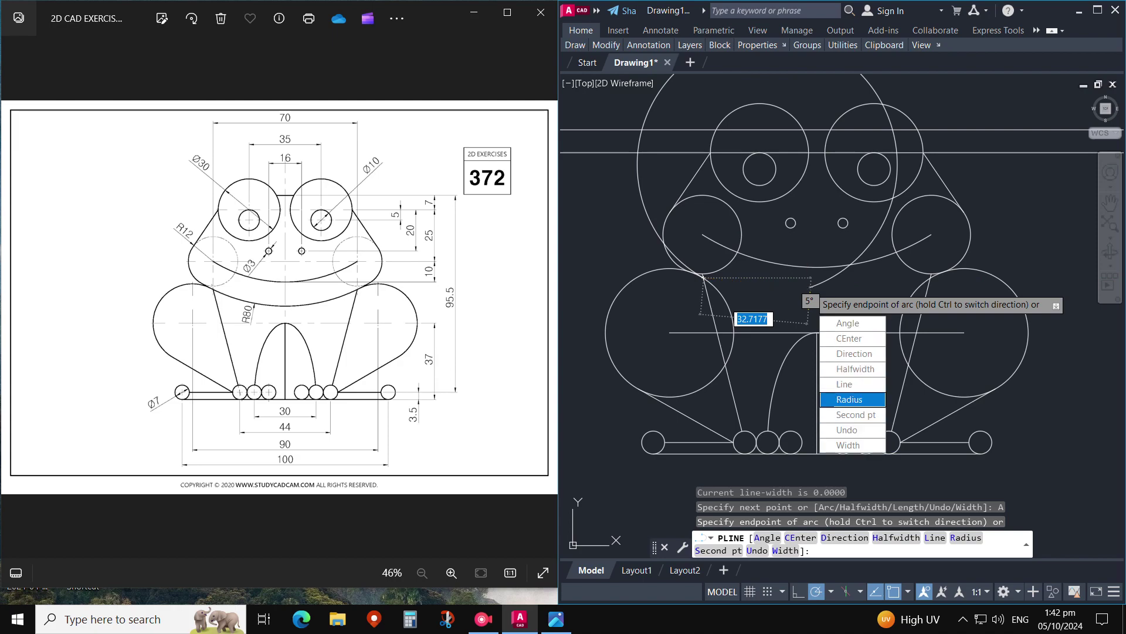
key(Return)
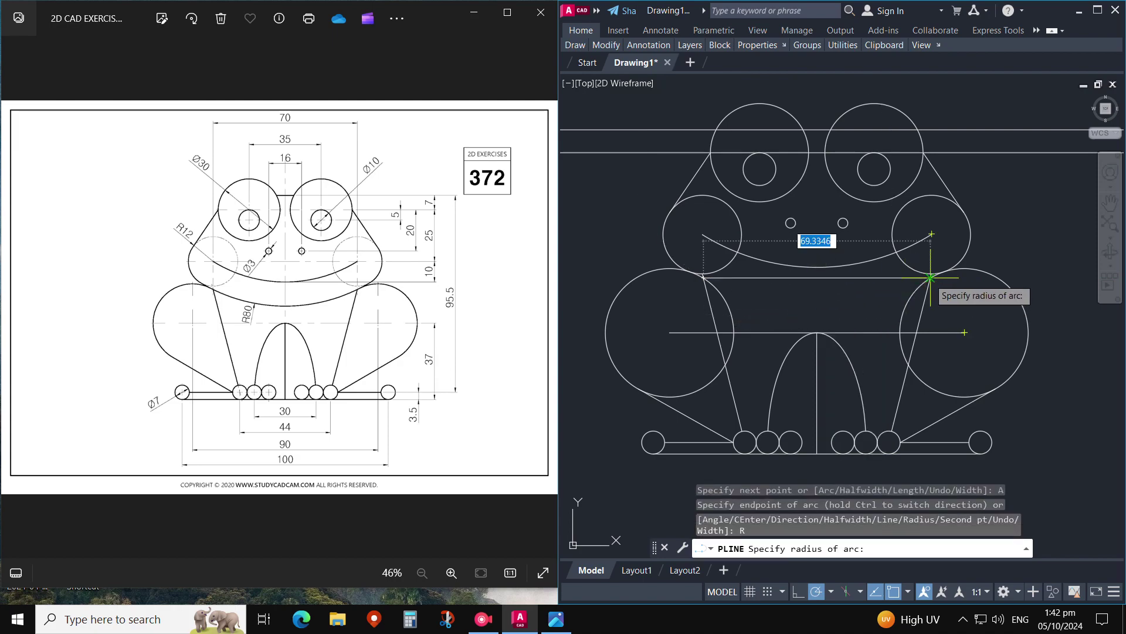
text(80)
key(Return)
click(931, 277)
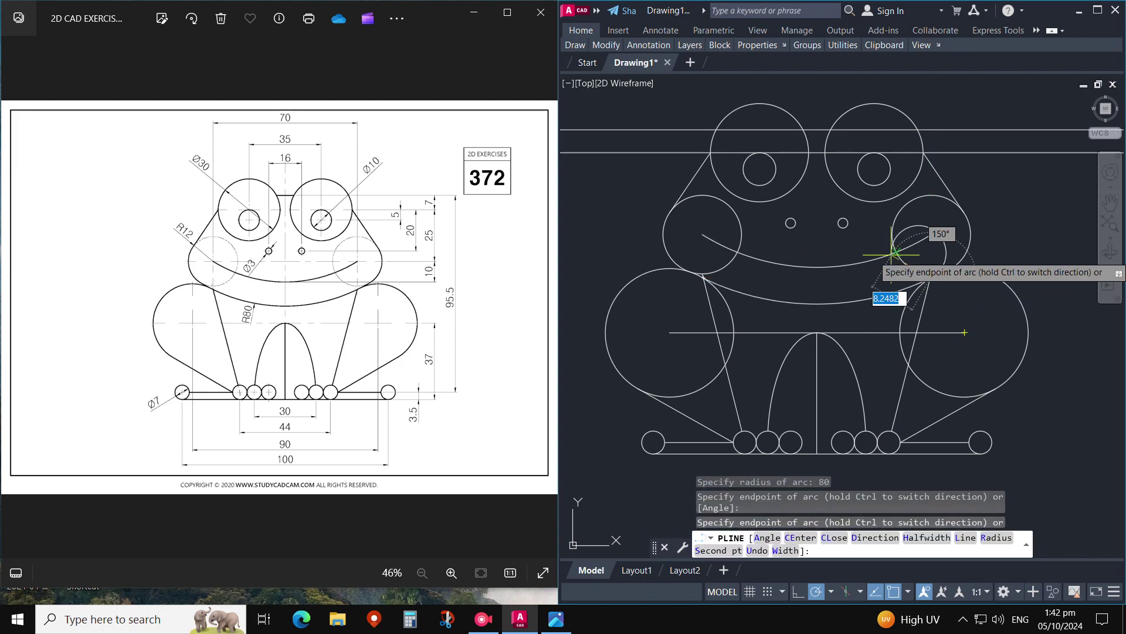
key(Return)
key(Escape)
click(845, 321)
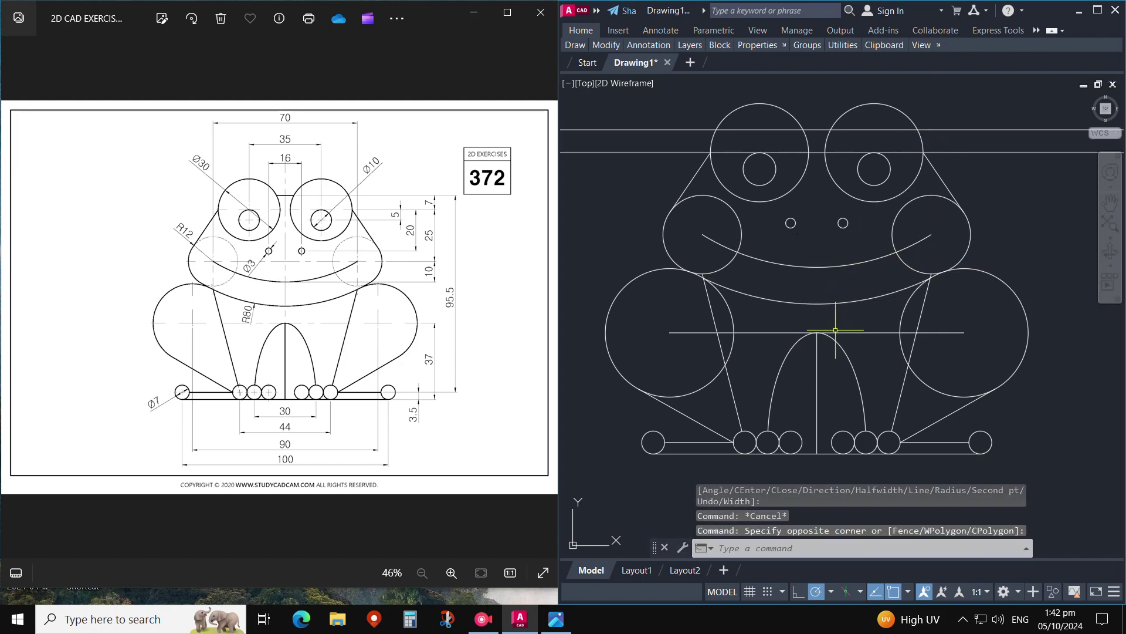
key(Escape)
Step: Abandon a radius-dimension check and erase the short vertical line
text(RAD)
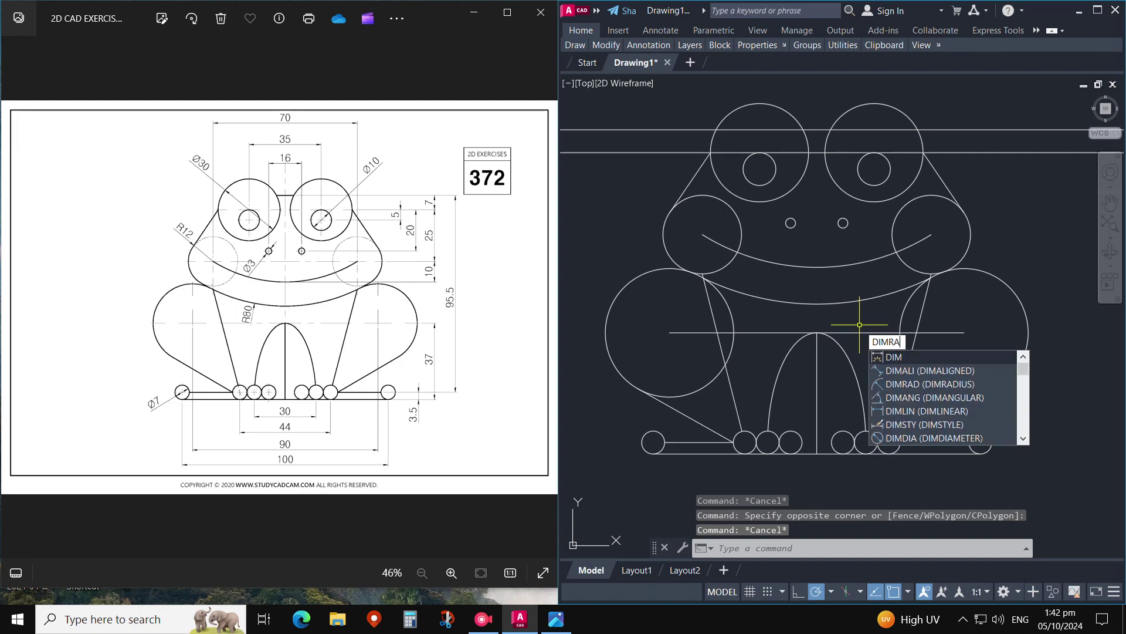
key(Return)
click(792, 305)
key(Escape)
text(E)
key(Return)
click(772, 327)
click(815, 333)
key(Return)
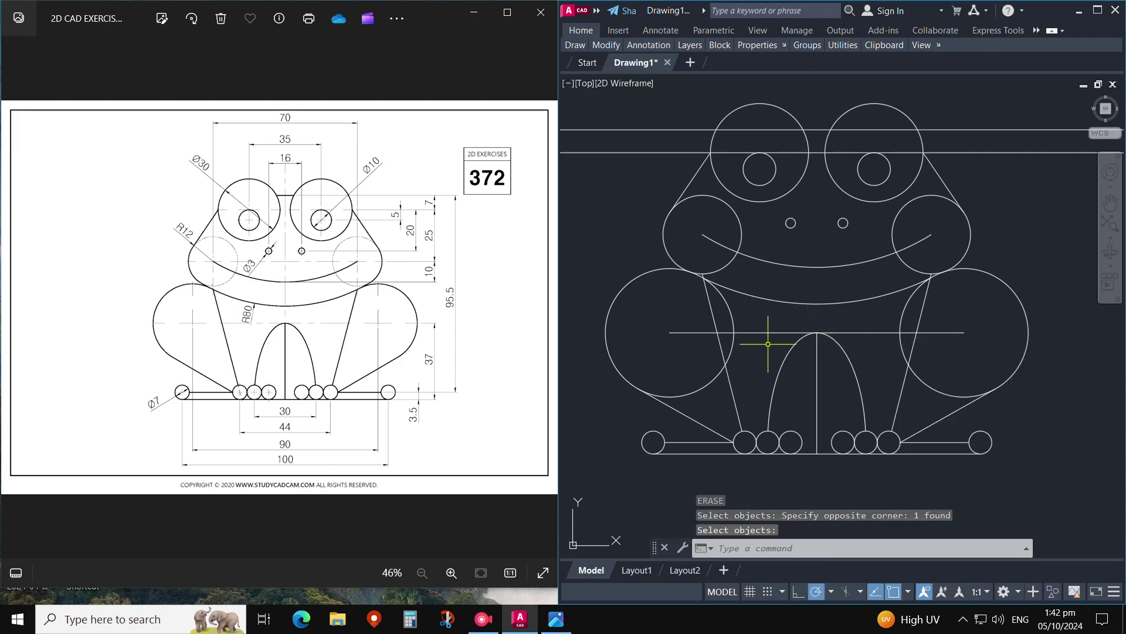
Step: Erase the right half of the horizontal guide line
click(683, 354)
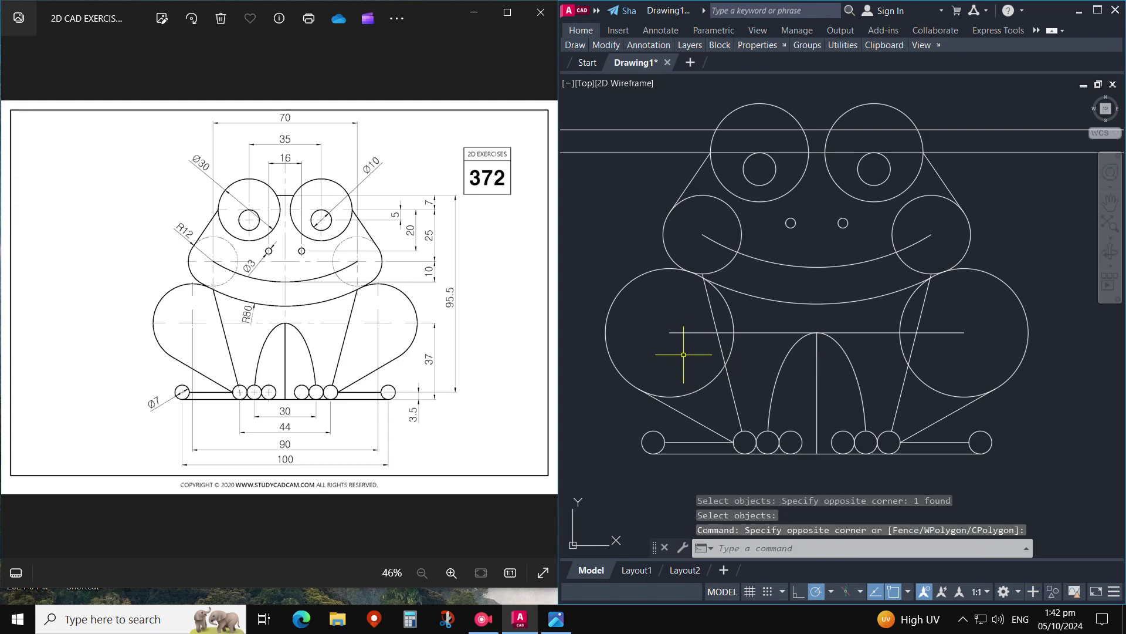
key(Escape)
click(880, 333)
text(E)
key(Return)
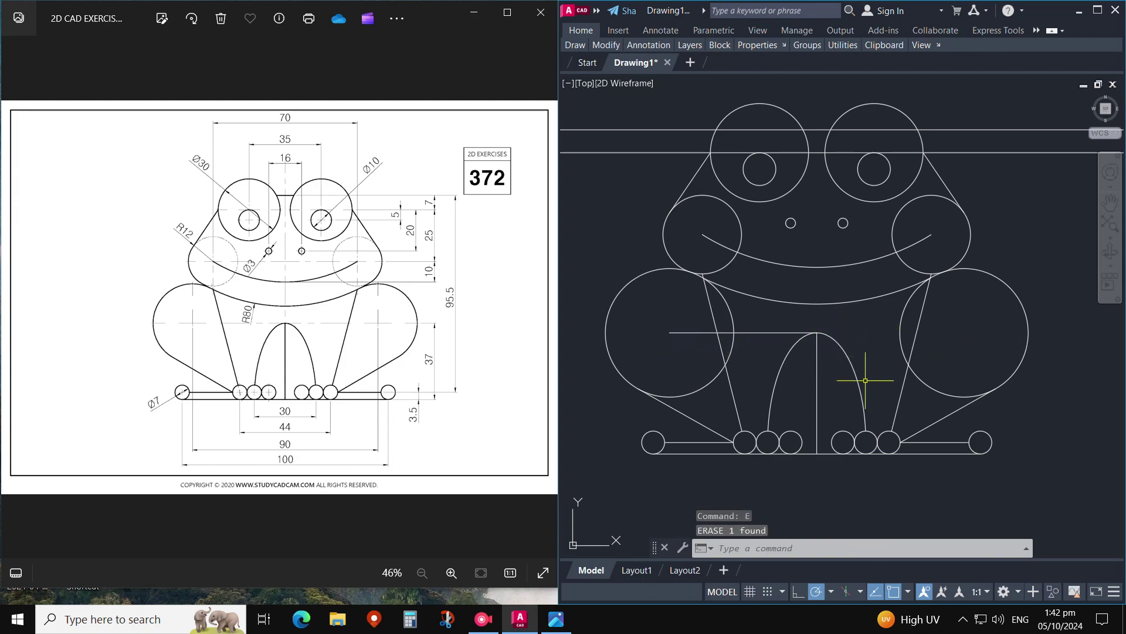
text(TR)
key(Return)
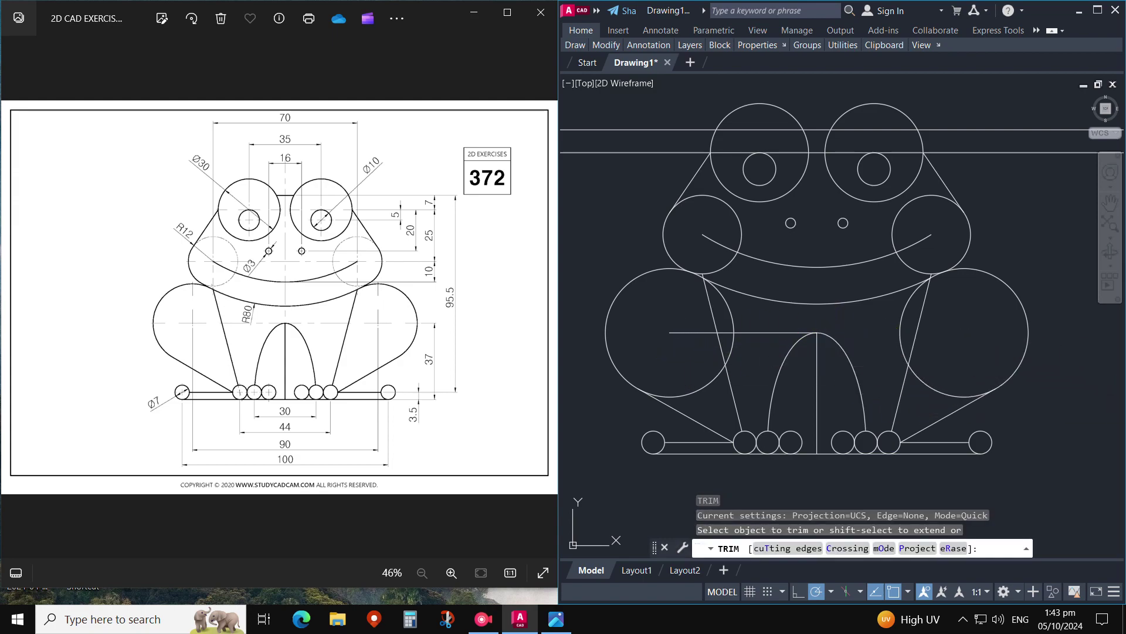
Step: Delete a selected object, then trim the left leg line ends and the right haunch's inner arc
key(Escape)
click(759, 332)
key(Delete)
text(TR)
key(Return)
drag(733, 352, 733, 321)
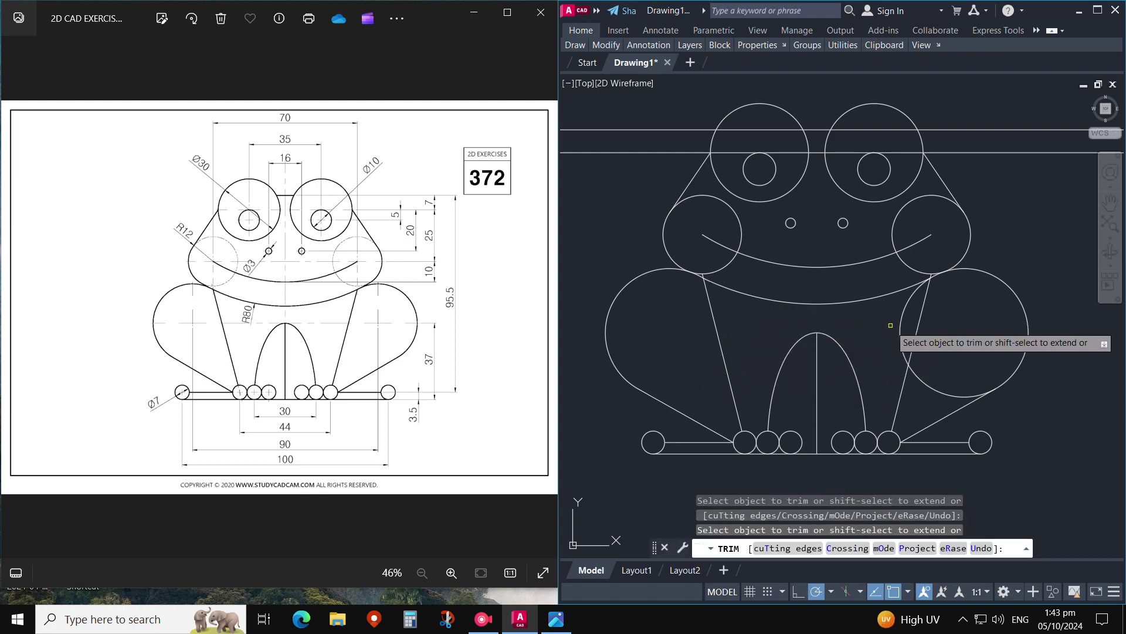
drag(895, 328, 928, 363)
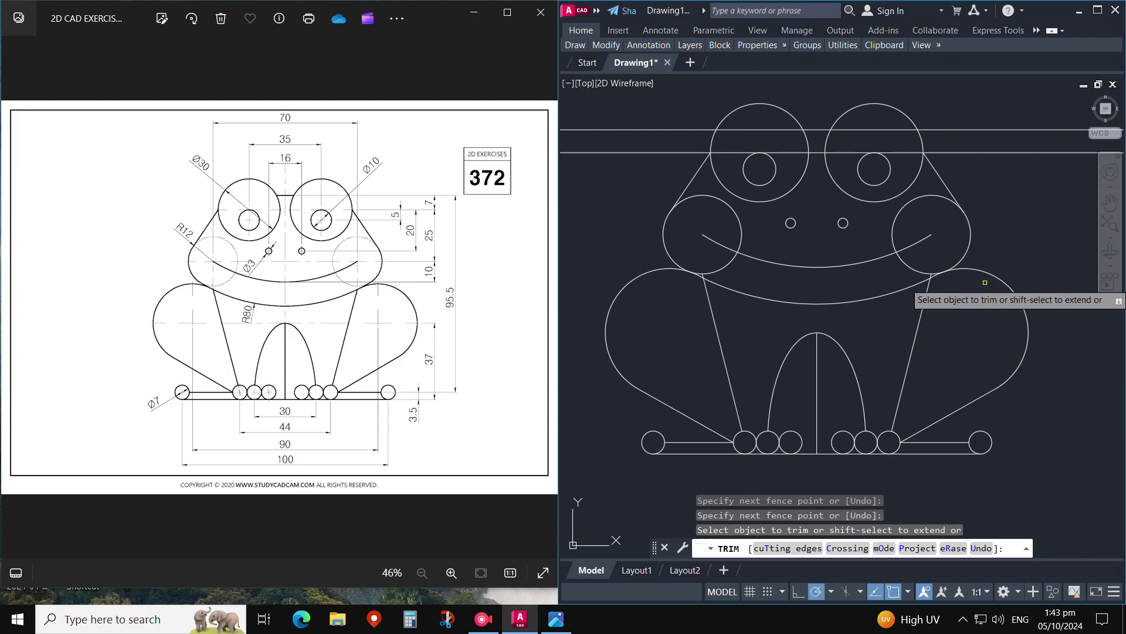
scroll(932, 274, up, 5)
scroll(917, 276, down, 5)
scroll(729, 315, up, 3)
scroll(712, 301, up, 2)
scroll(780, 302, down, 3)
scroll(833, 311, down, 2)
scroll(844, 317, up, 1)
Step: Erase the upper horizontal line above the frog
key(Escape)
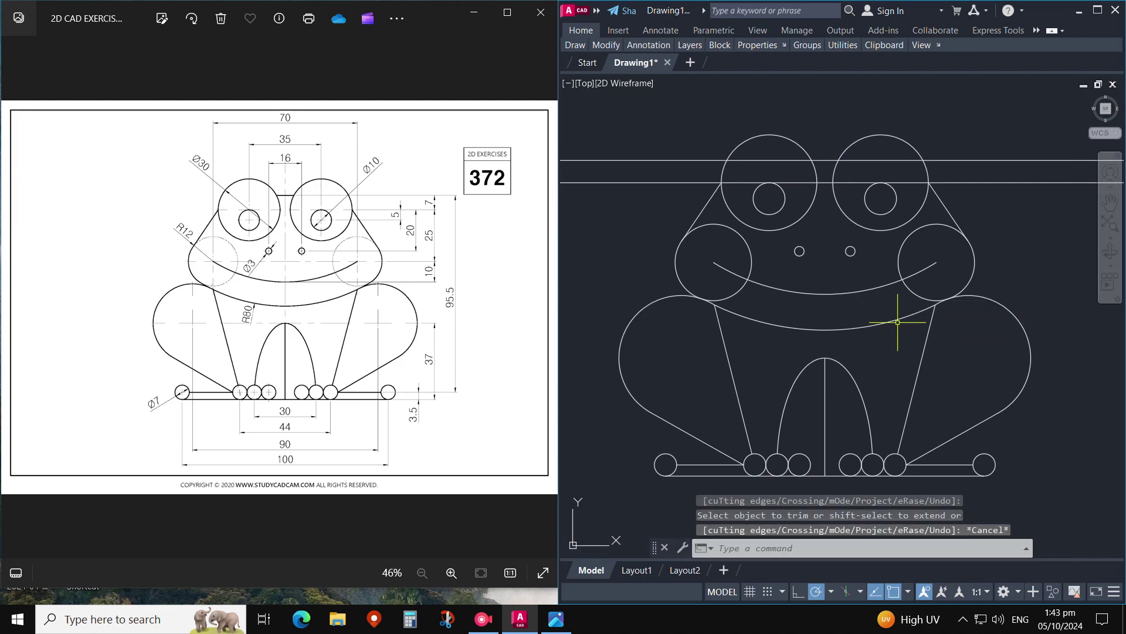
key(Escape)
click(962, 322)
click(930, 284)
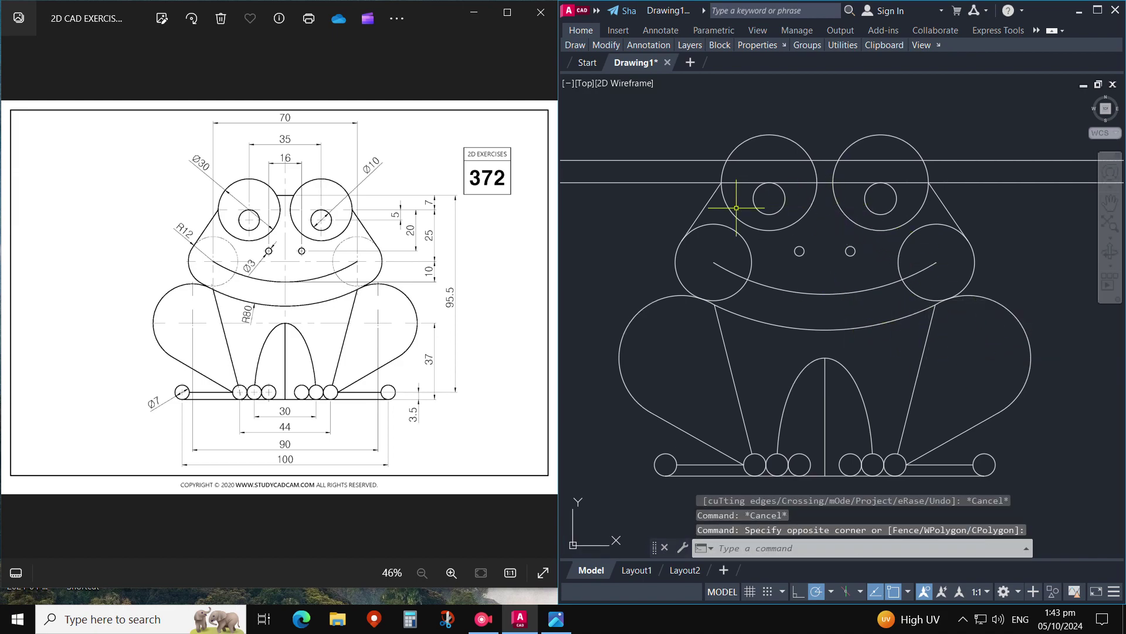
middle_drag(892, 192, 890, 197)
key(e)
key(Return)
click(980, 180)
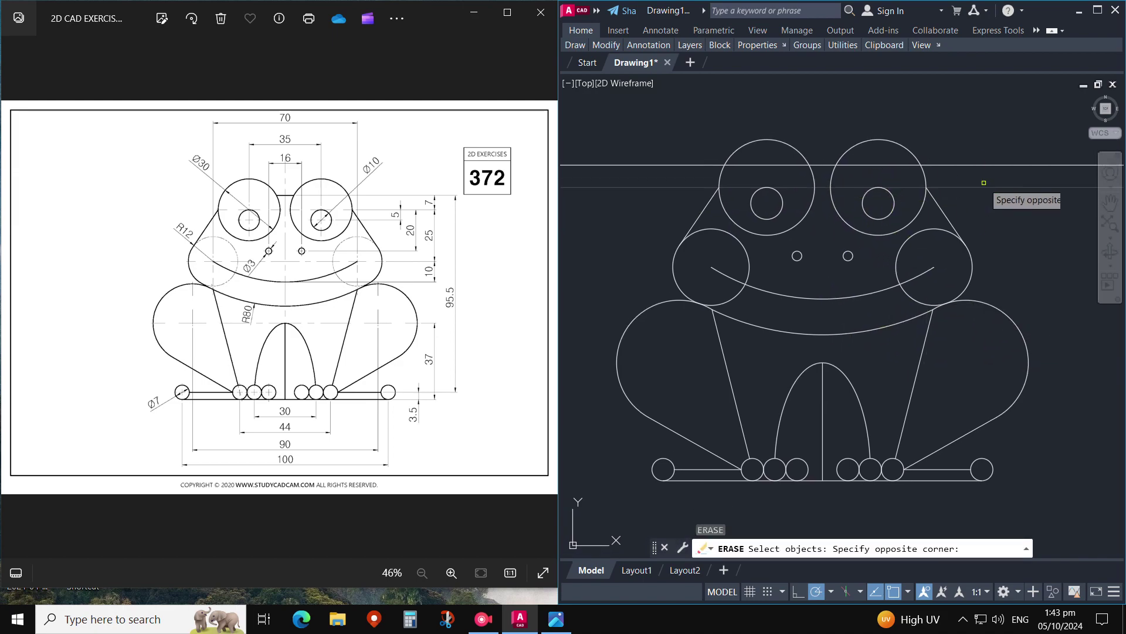
click(872, 214)
text(r)
key(Return)
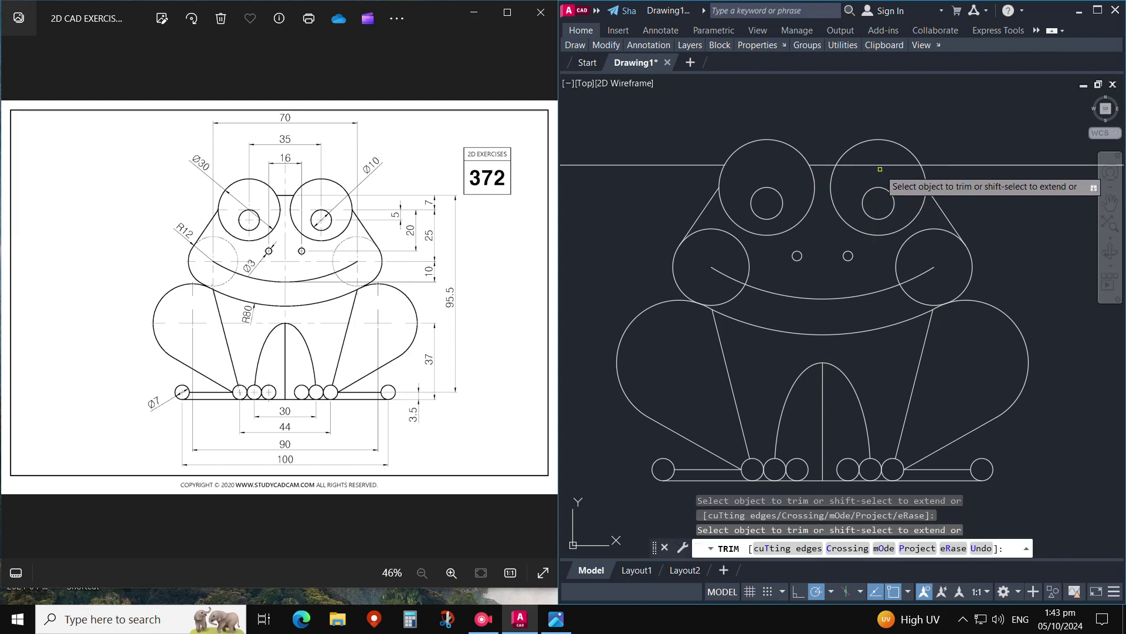
Step: Erase the two remaining top horizontal line pieces
key(Escape)
key(e)
key(Return)
click(1004, 169)
click(938, 176)
click(693, 158)
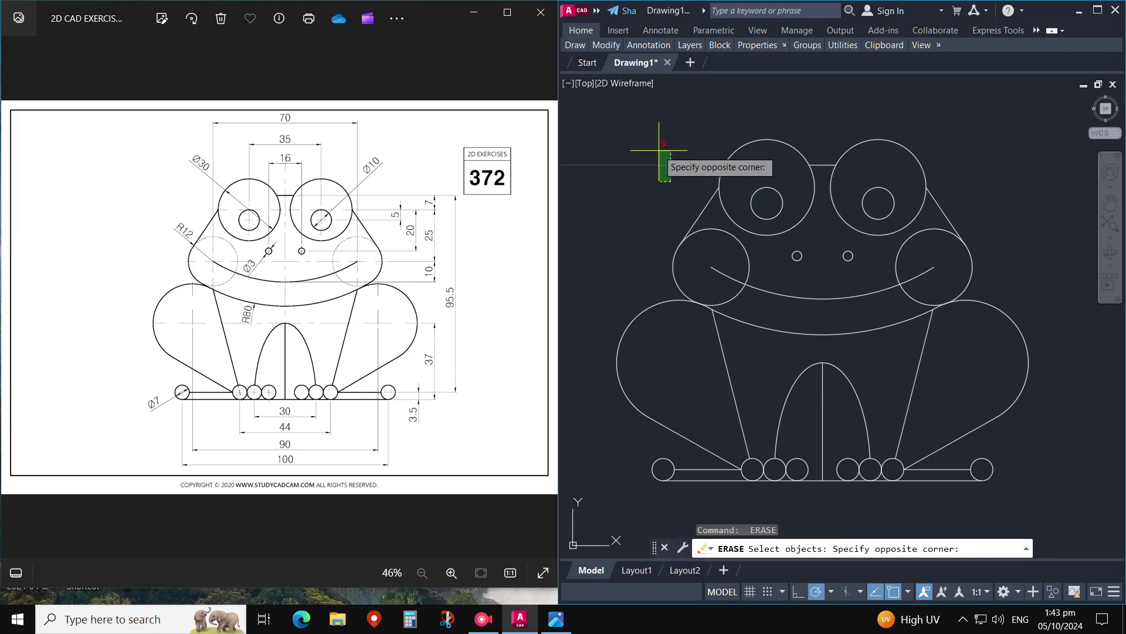
click(651, 171)
key(Return)
scroll(829, 235, down, 2)
Step: Select the whole frog and regenerate the drawing display with RE
click(1004, 384)
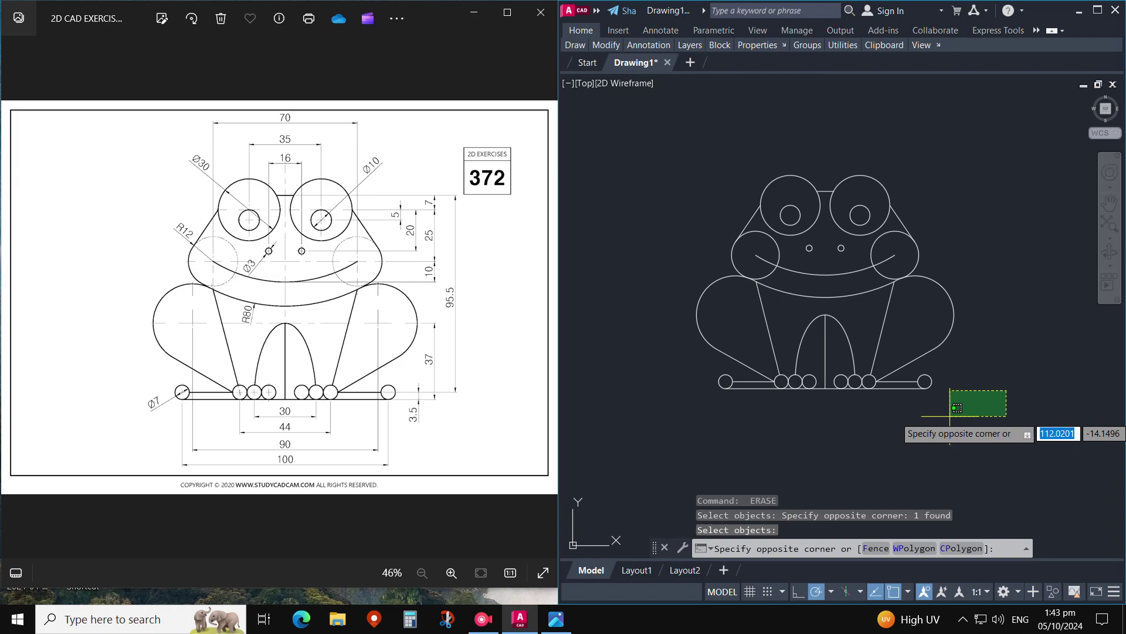
click(552, 338)
mouse_move(993, 257)
mouse_down()
mouse_move(957, 292)
mouse_move(996, 382)
mouse_up()
text(RE)
key(Return)
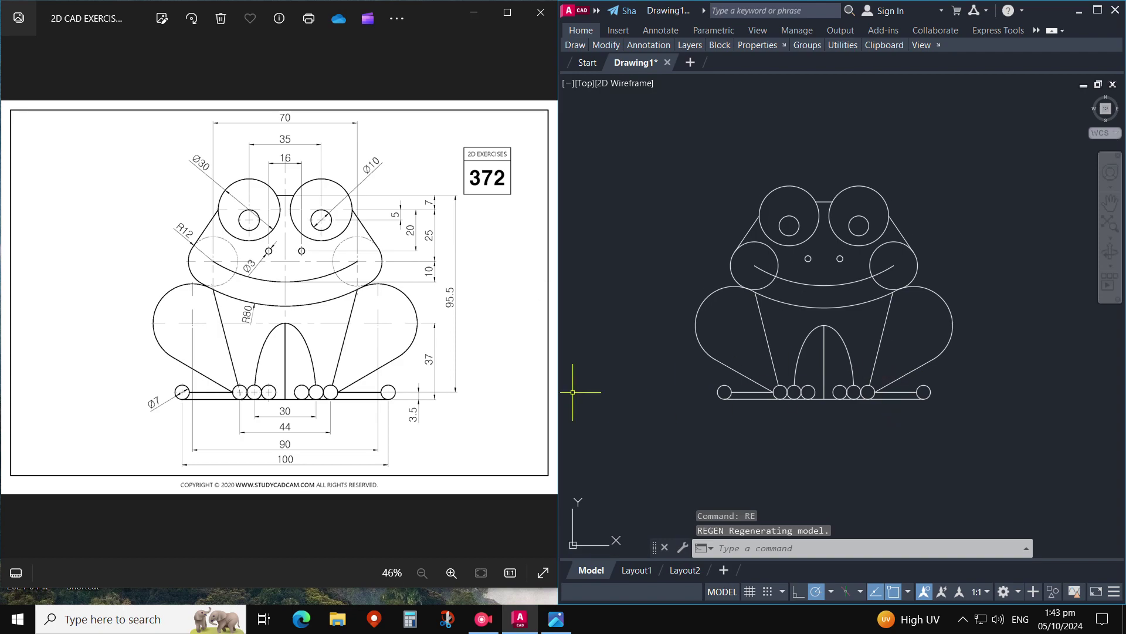
click(839, 371)
key(Escape)
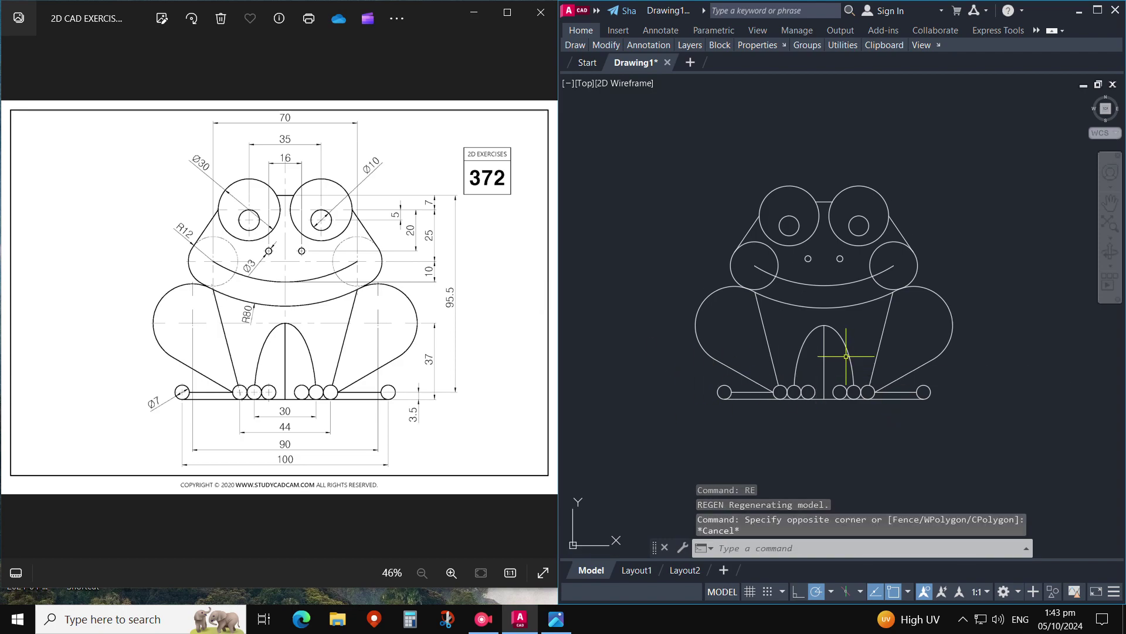
Step: Trim the left and right cheek circle arcs inside the frog's head
text(tr)
key(Return)
scroll(773, 275, up, 2)
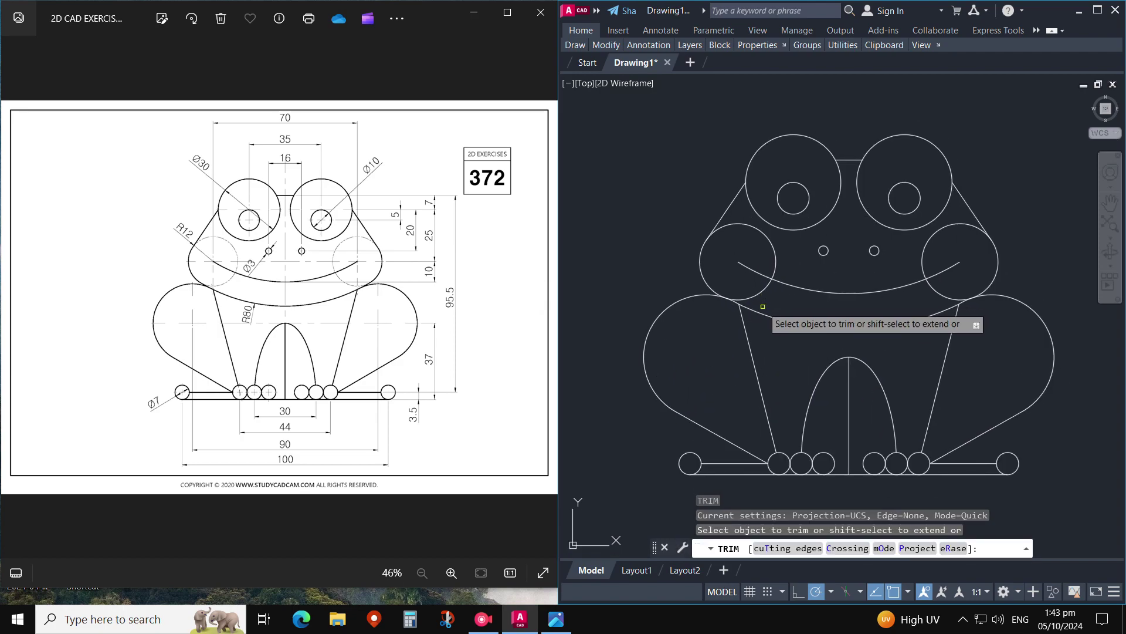
click(770, 272)
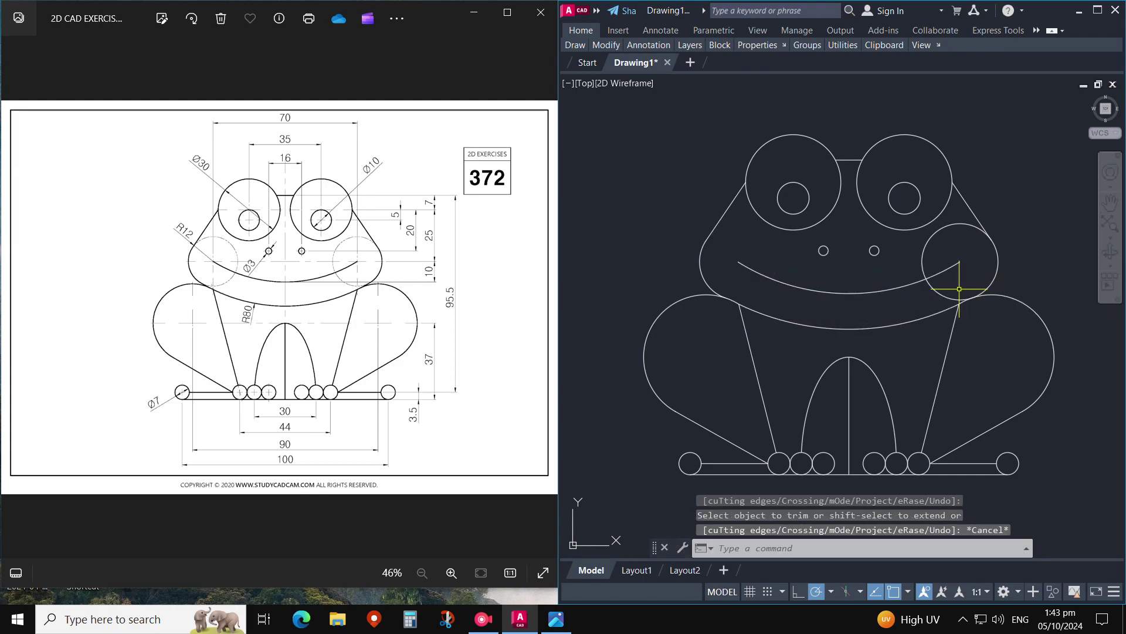
click(927, 241)
key(Escape)
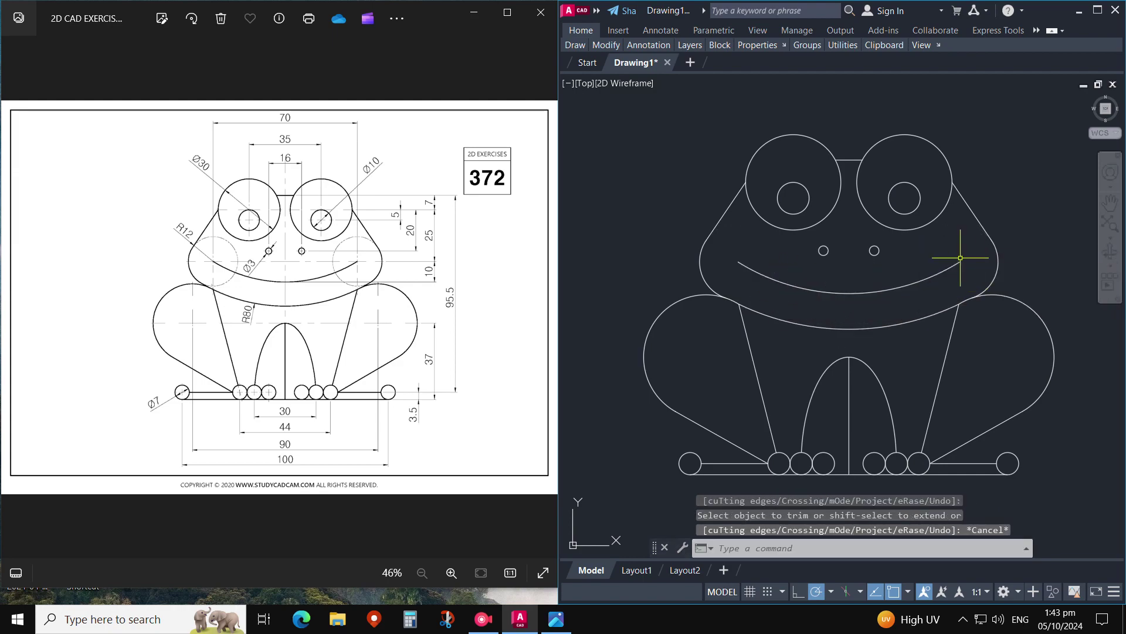
key(Escape)
middle_drag(918, 353, 894, 337)
click(894, 337)
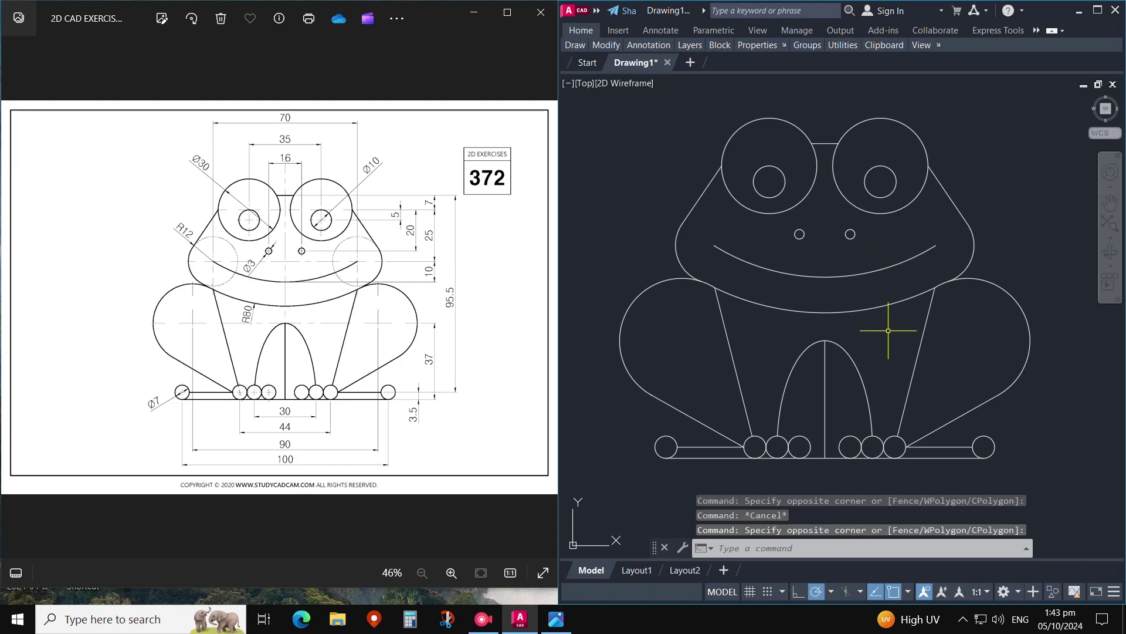
Step: Add diameter dimensions to the eyes: Ø10 on the right eye and Ø30 on the left
text(DIMD)
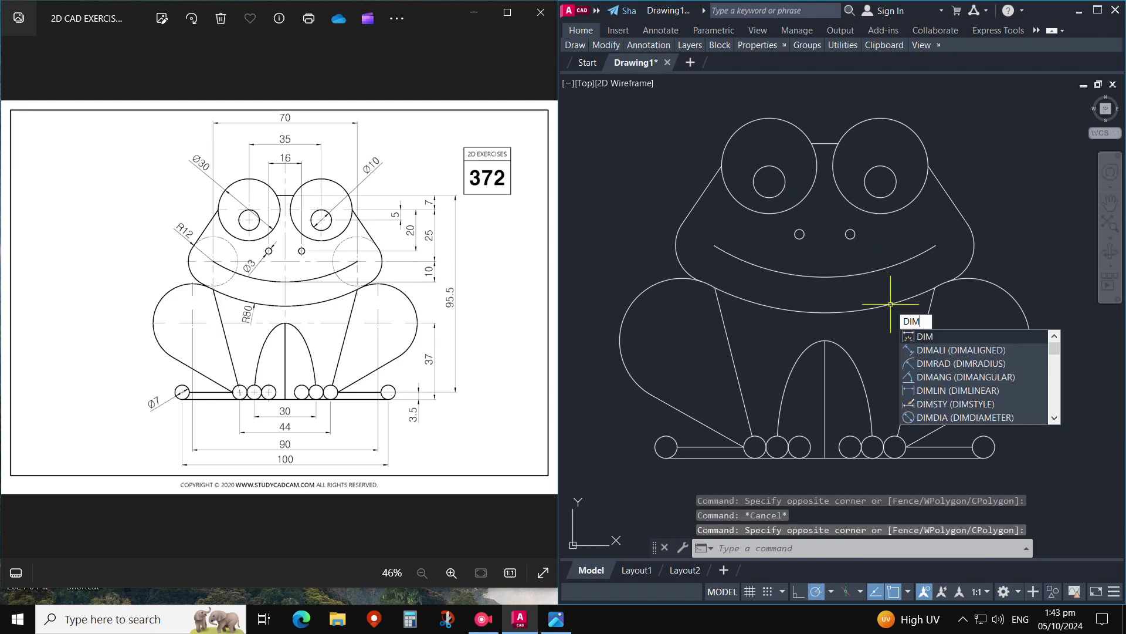
text(IA)
key(Return)
middle_drag(911, 198, 913, 229)
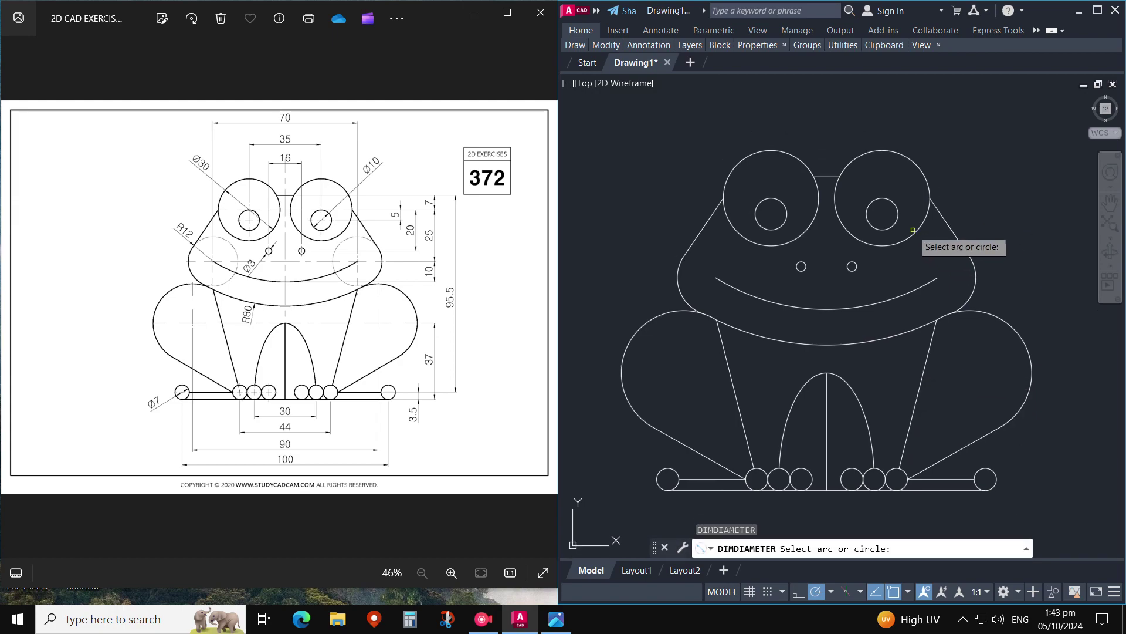
click(896, 204)
click(971, 136)
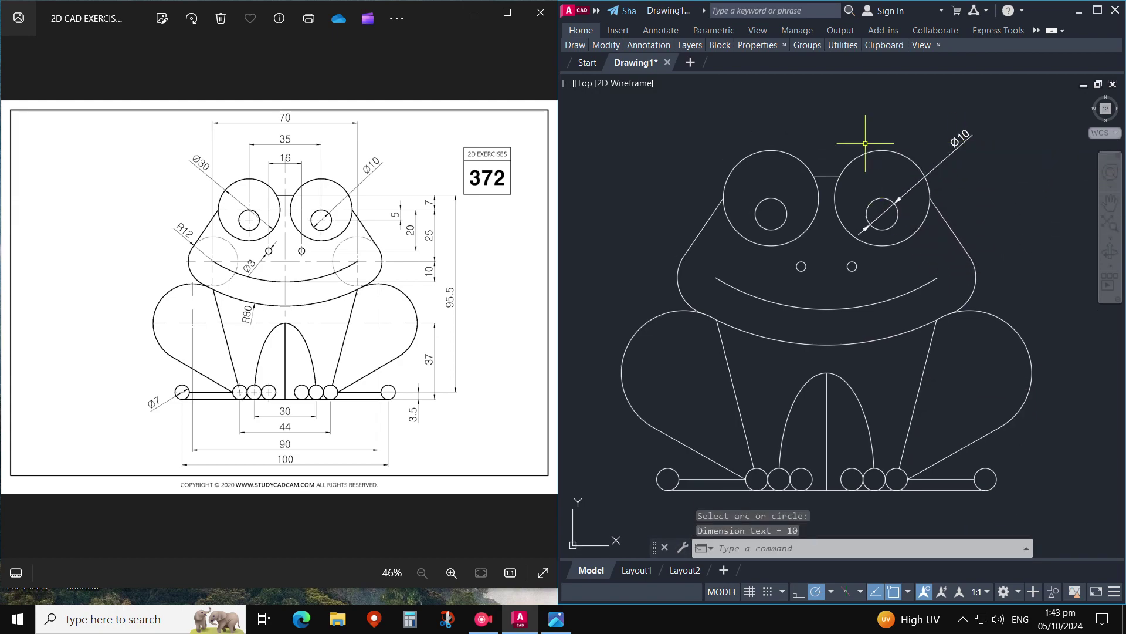
key(Return)
click(745, 173)
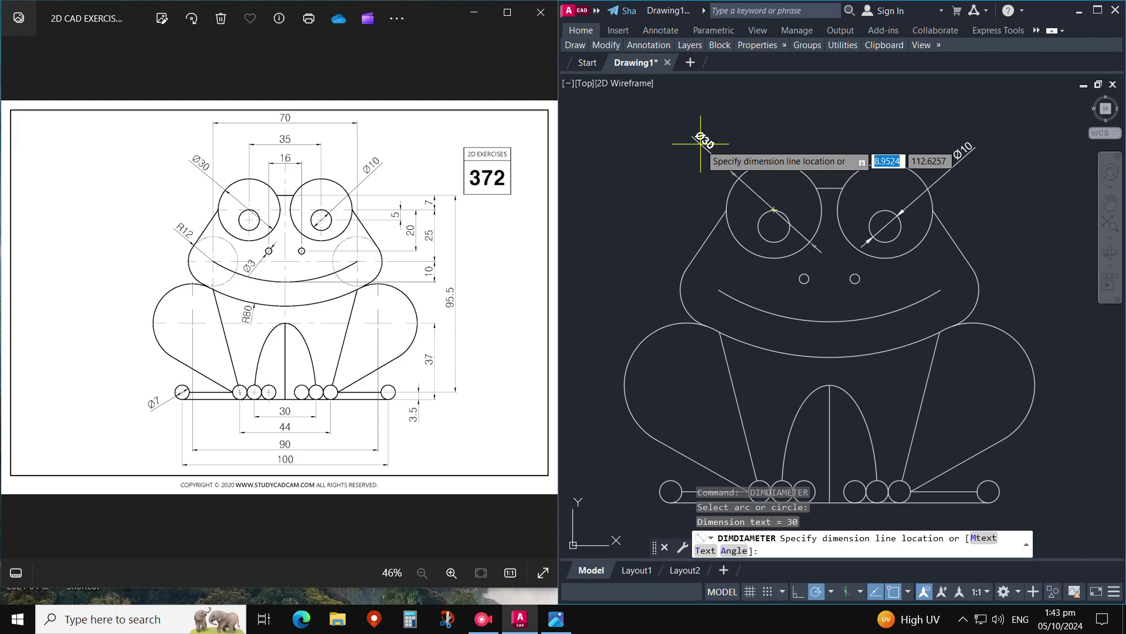
click(701, 143)
Step: Dimension the face side arc with an R12 radius, placed left of the face
middle_drag(779, 264, 780, 252)
key(Return)
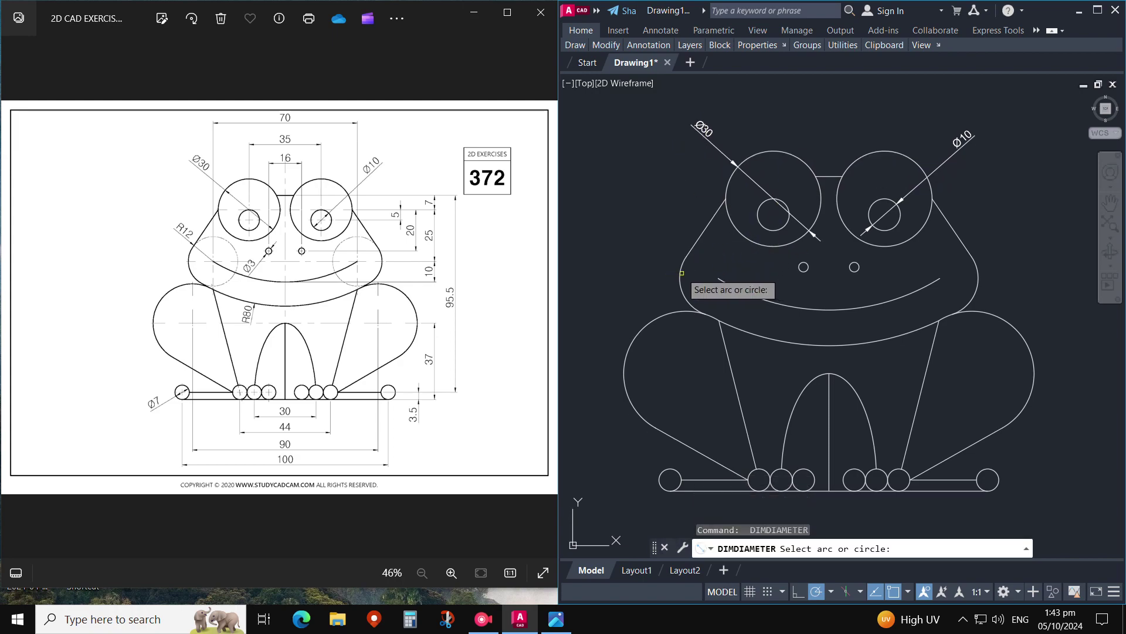
click(684, 275)
key(Escape)
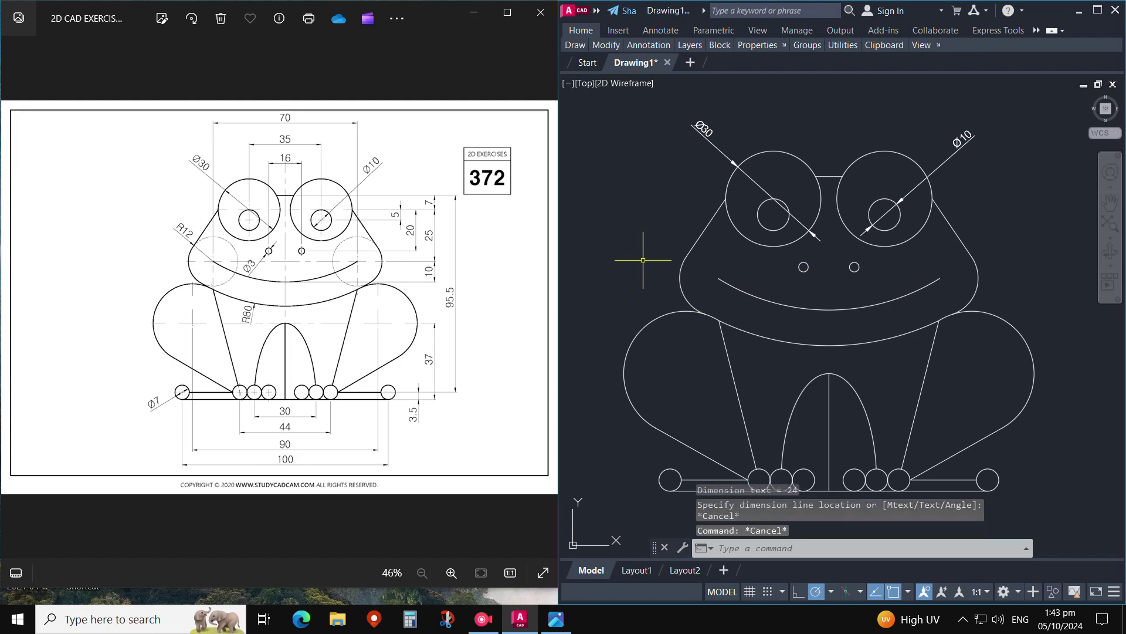
text(DIMR)
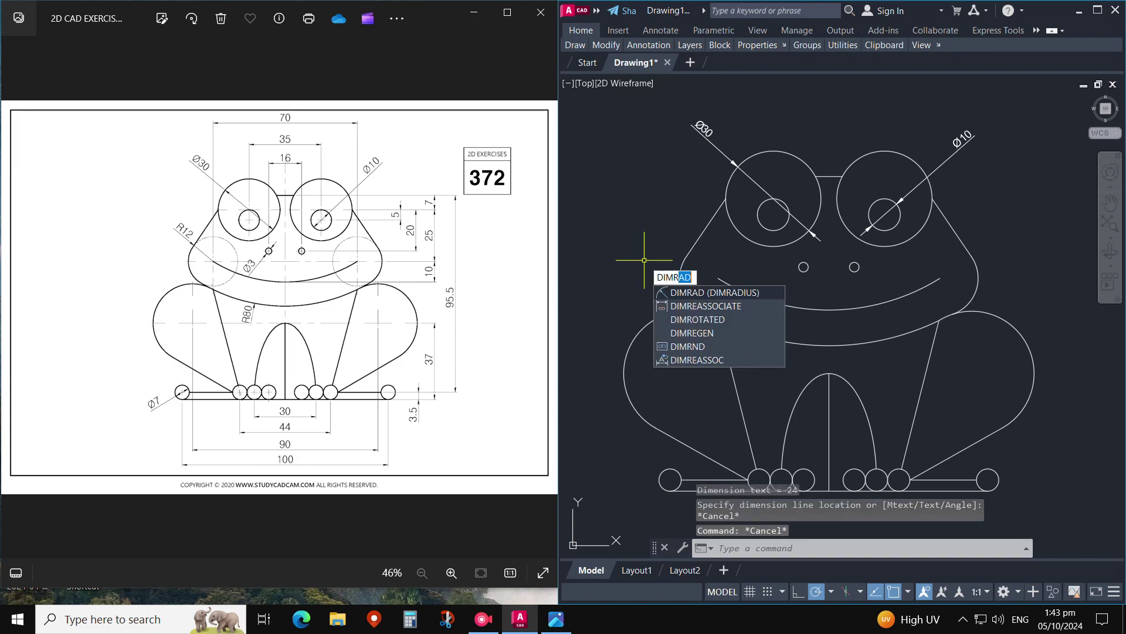
key(Return)
click(681, 279)
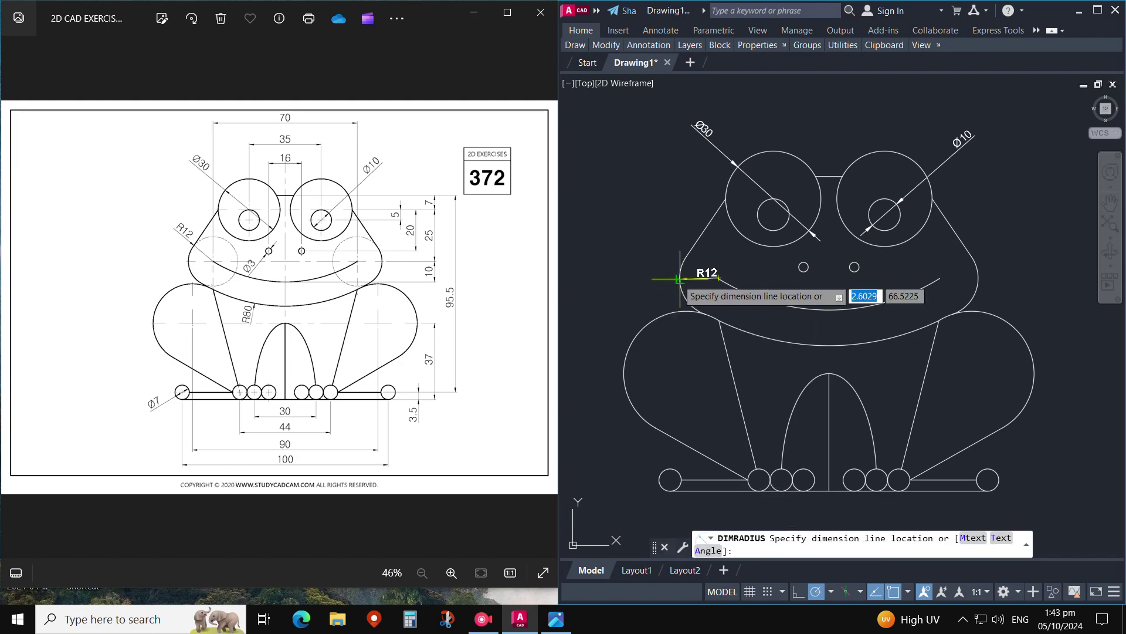
click(643, 266)
key(Escape)
Step: Add diameter dimensions Ø3 on the nostril and Ø7 beside the left foot circle
right_click(738, 259)
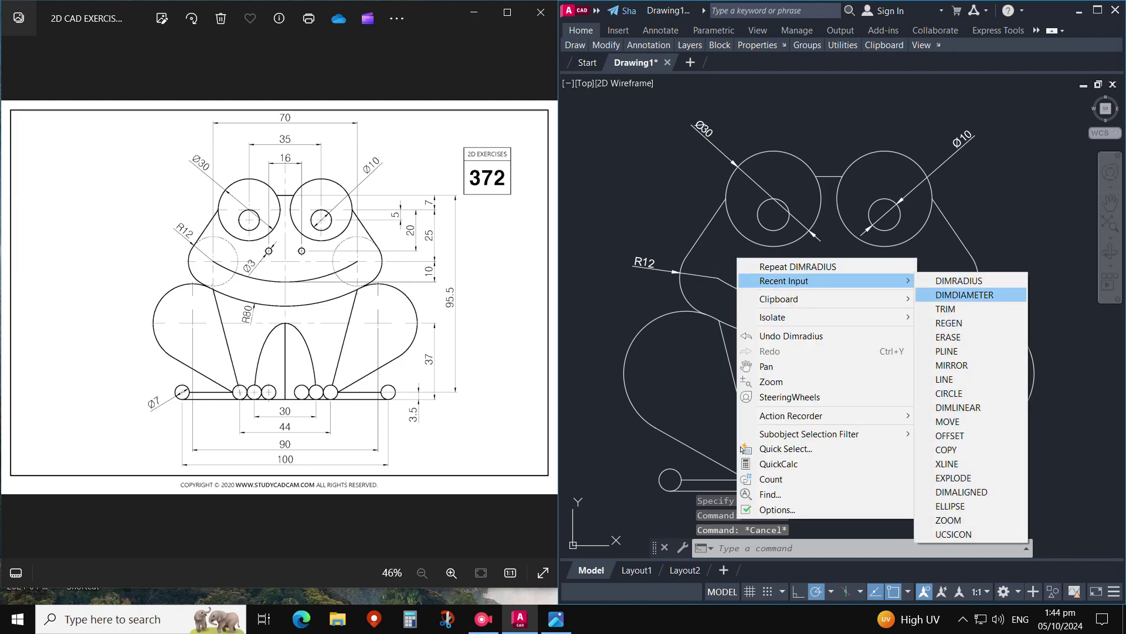
click(964, 294)
click(799, 265)
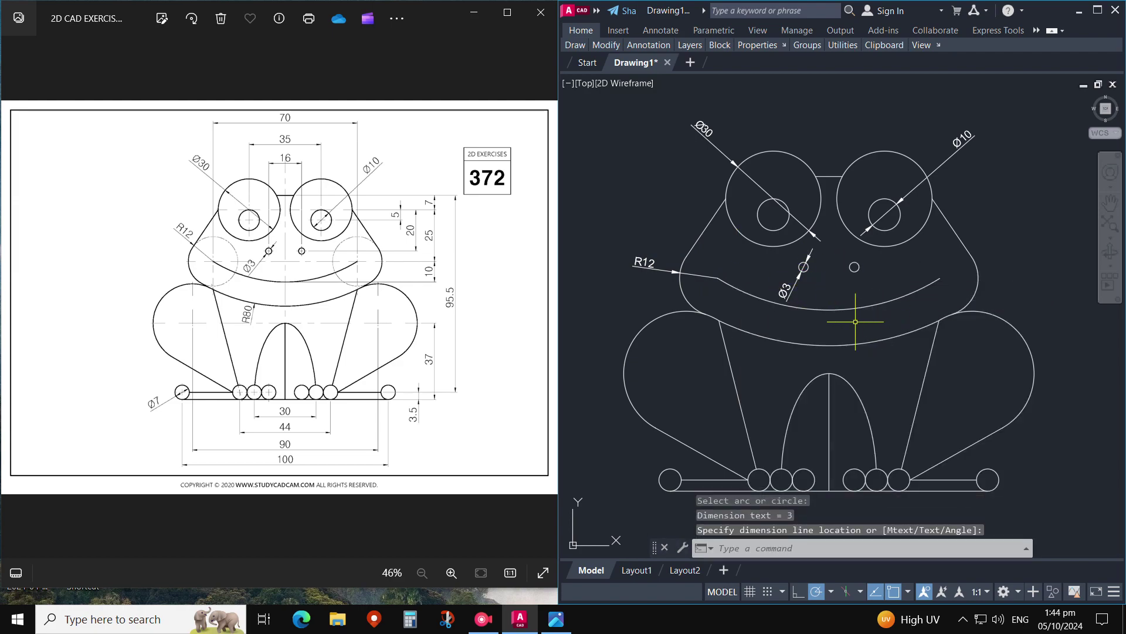
middle_drag(856, 322, 860, 282)
key(Return)
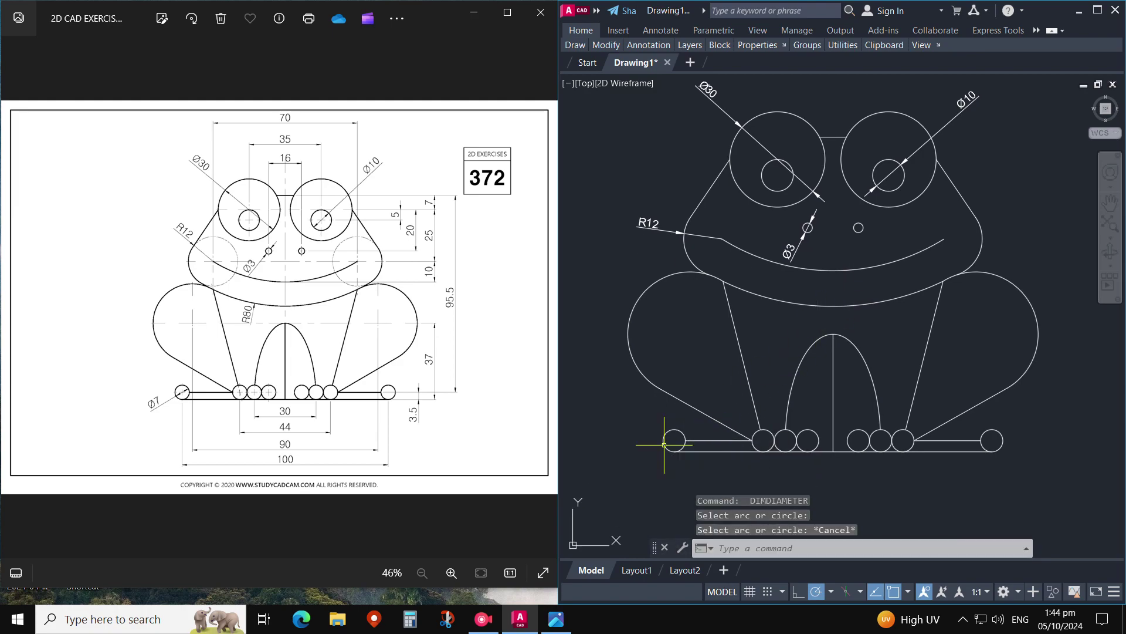
click(664, 445)
click(642, 470)
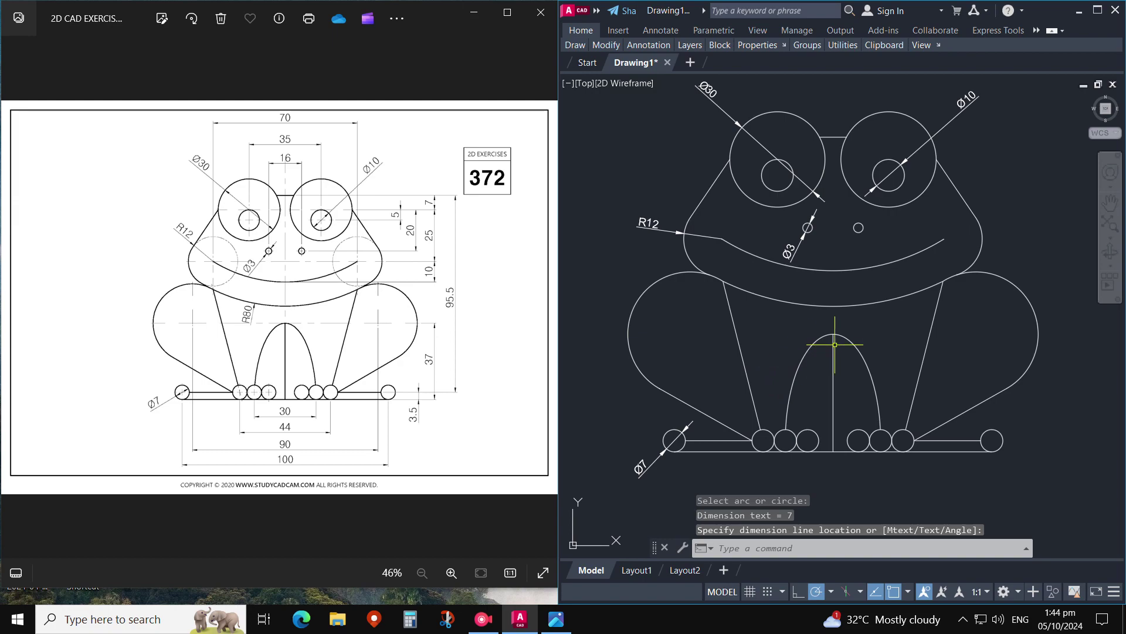
Step: Dimension the belly arc with an R80 radius
right_click(796, 521)
key(Right)
key(Down)
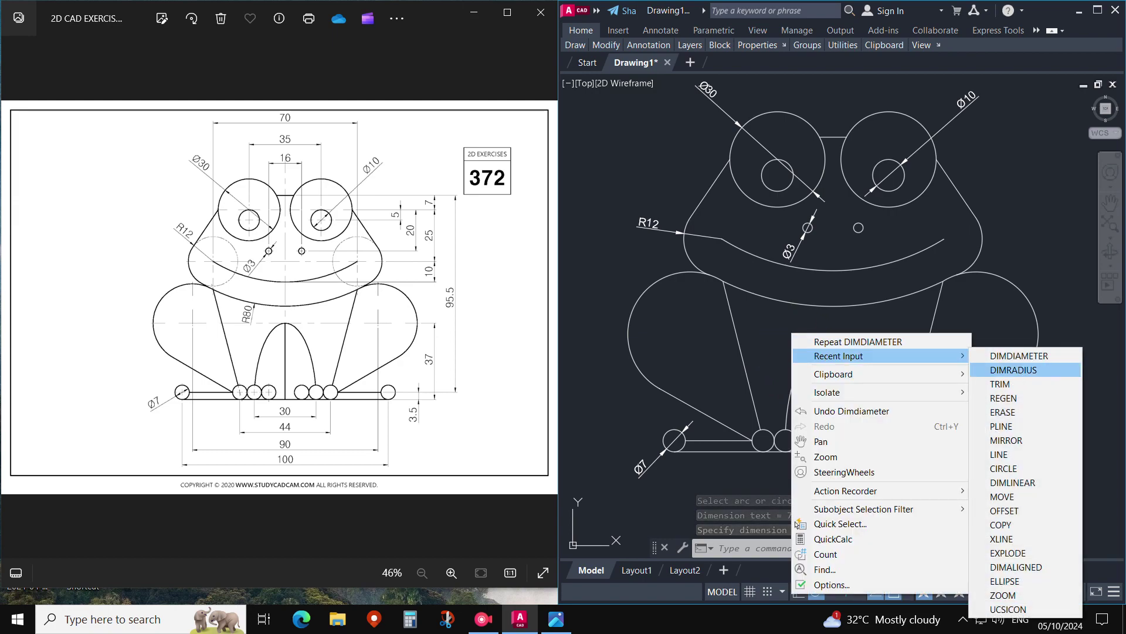
key(Return)
click(818, 270)
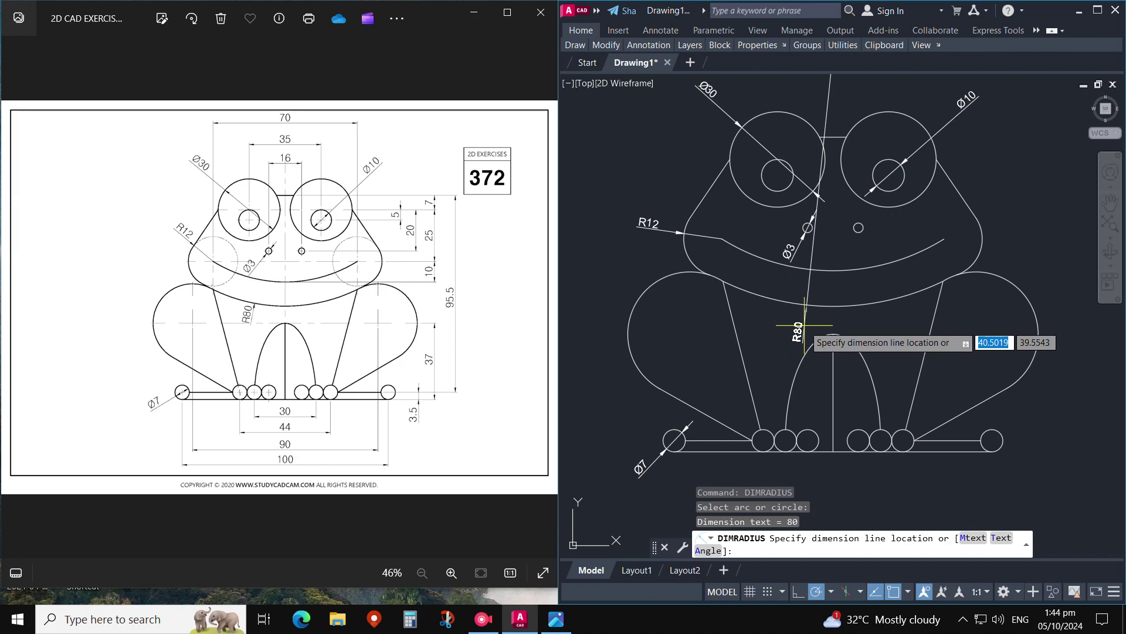
click(805, 325)
key(Escape)
Step: Try erasing the R80 dimension, then undo it
key(Delete)
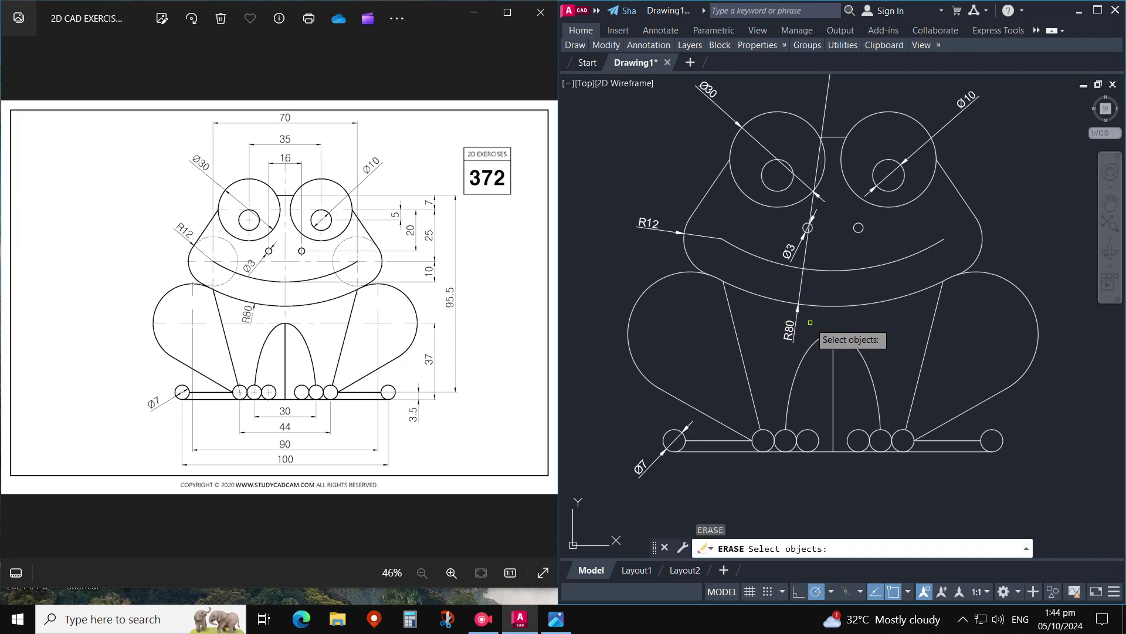
drag(752, 324, 806, 326)
middle_drag(845, 269, 845, 311)
key(Escape)
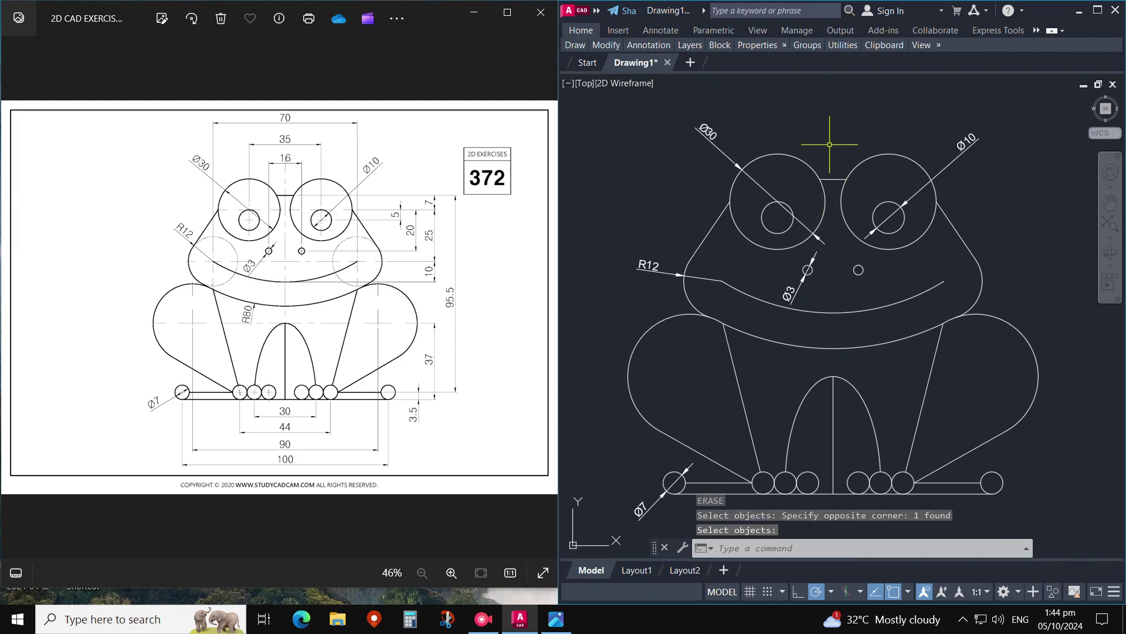
key(ctrl+z)
middle_drag(827, 147, 830, 171)
Step: Add aligned dimensions 16 between the nostrils and 35 between the eye centres
text(dal)
key(Return)
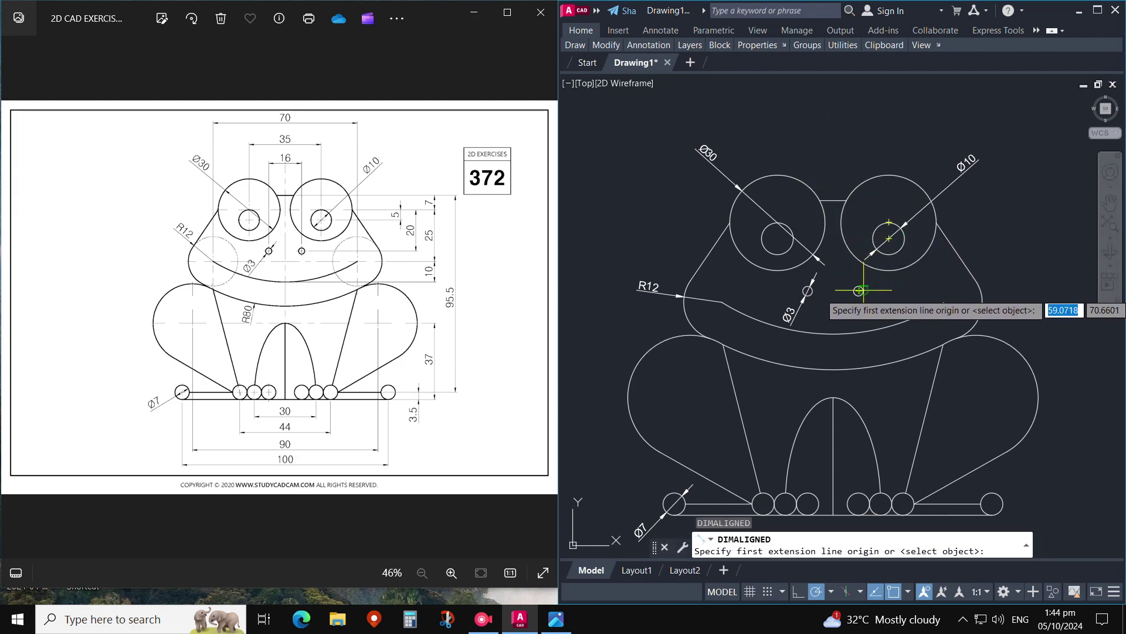
click(859, 291)
click(808, 291)
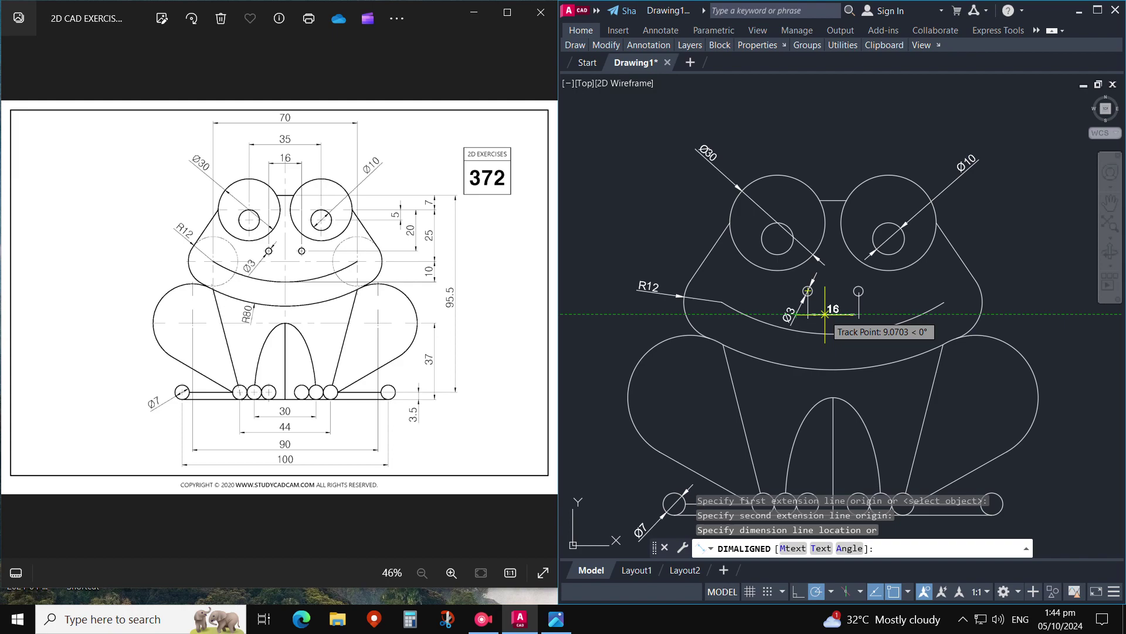
middle_drag(825, 314, 821, 365)
click(847, 207)
key(Return)
click(775, 289)
click(886, 289)
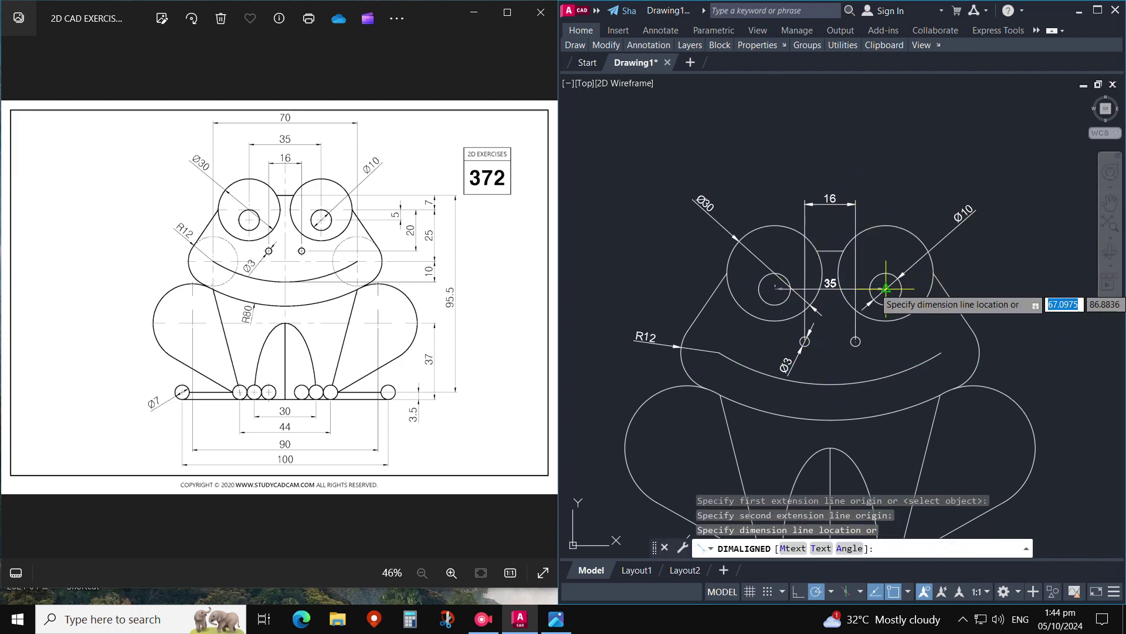
click(877, 173)
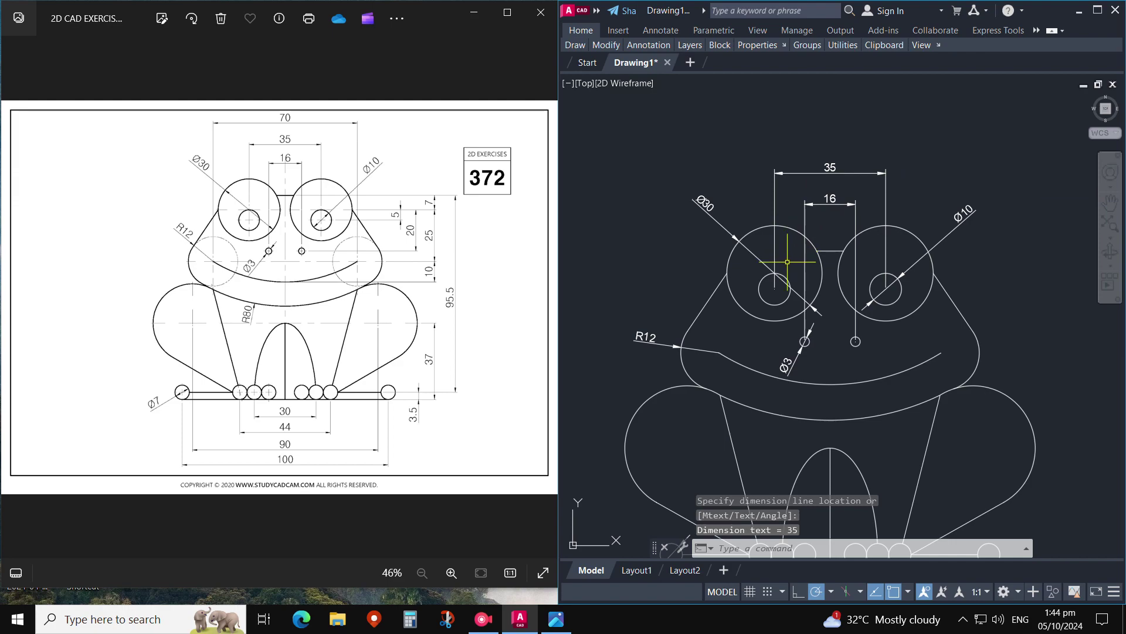
Step: Add the 70 aligned head-width dimension above the 35
key(Return)
click(754, 352)
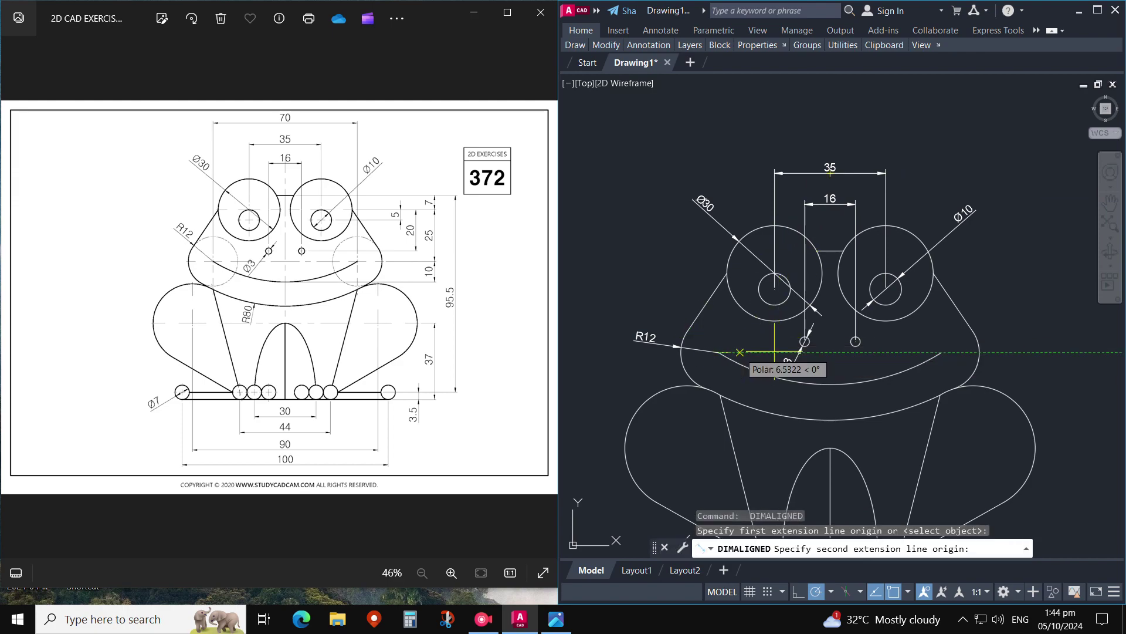
click(943, 352)
click(927, 140)
scroll(927, 140, down, 2)
mouse_move(922, 198)
middle_down()
mouse_move(890, 219)
mouse_move(869, 186)
middle_up()
click(950, 209)
click(919, 256)
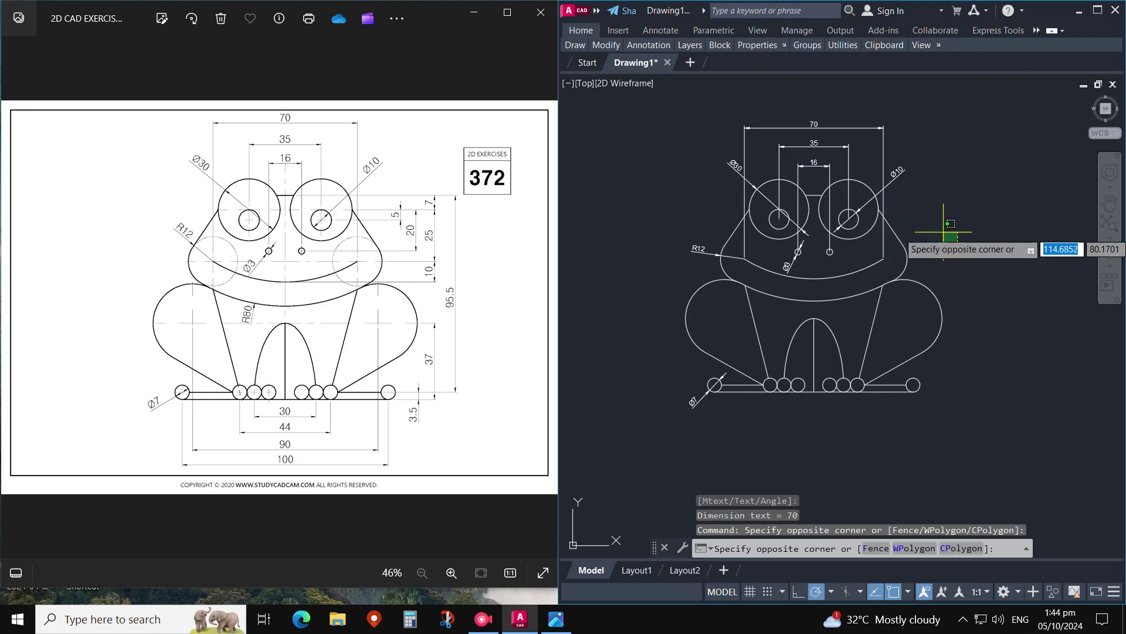
click(916, 223)
Step: Add the 95.5 height dimension from between the eyes to the frog's base
key(Escape)
key(Return)
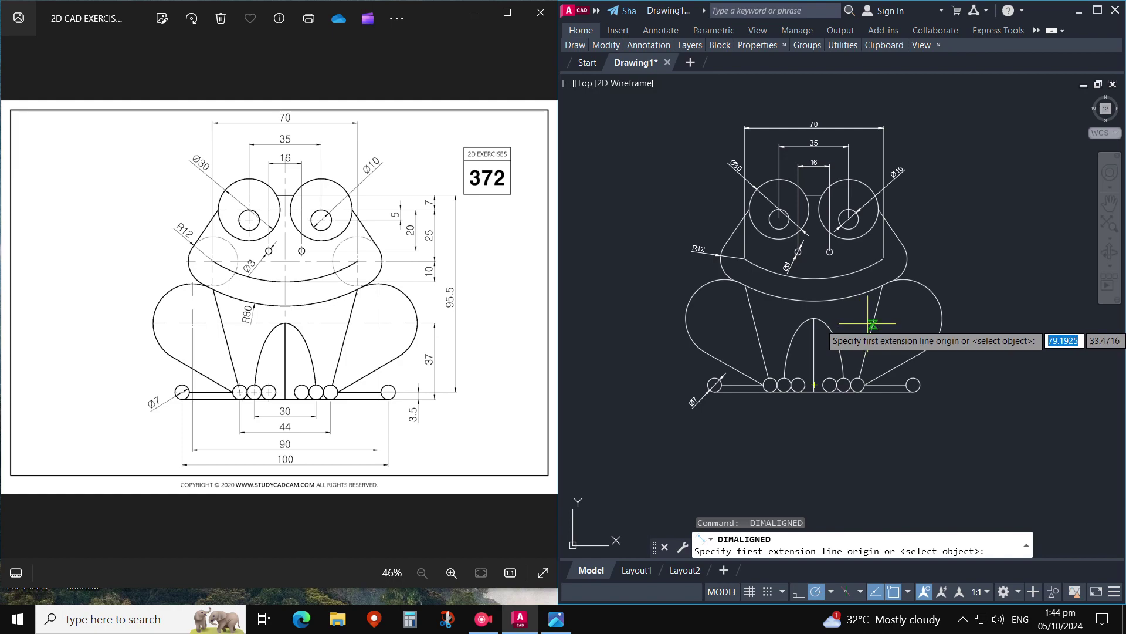
click(815, 194)
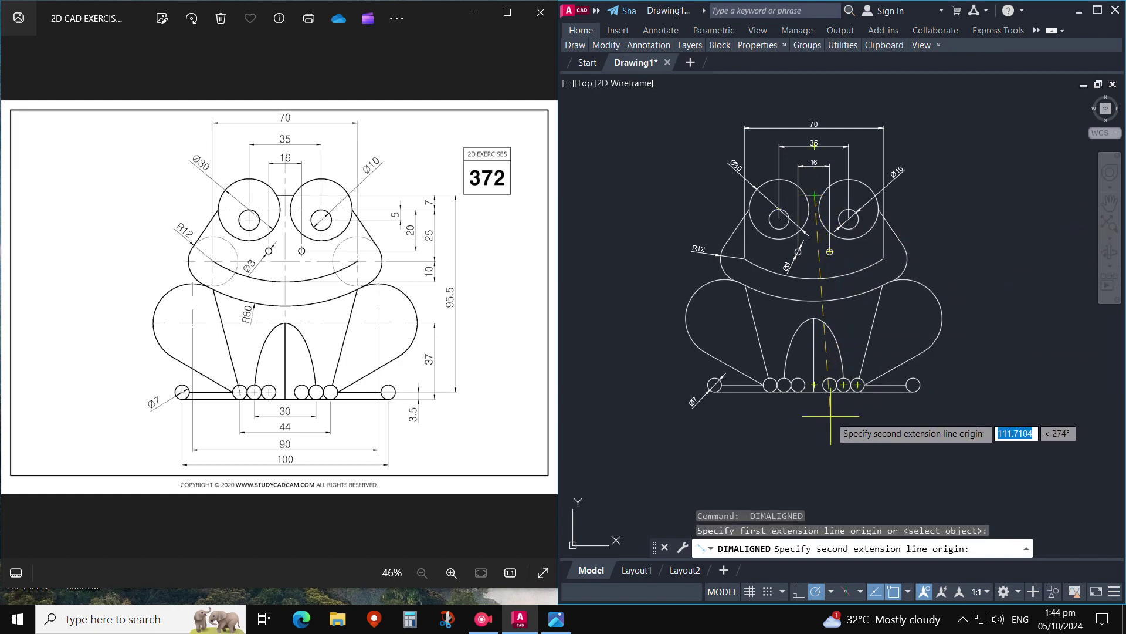
click(830, 392)
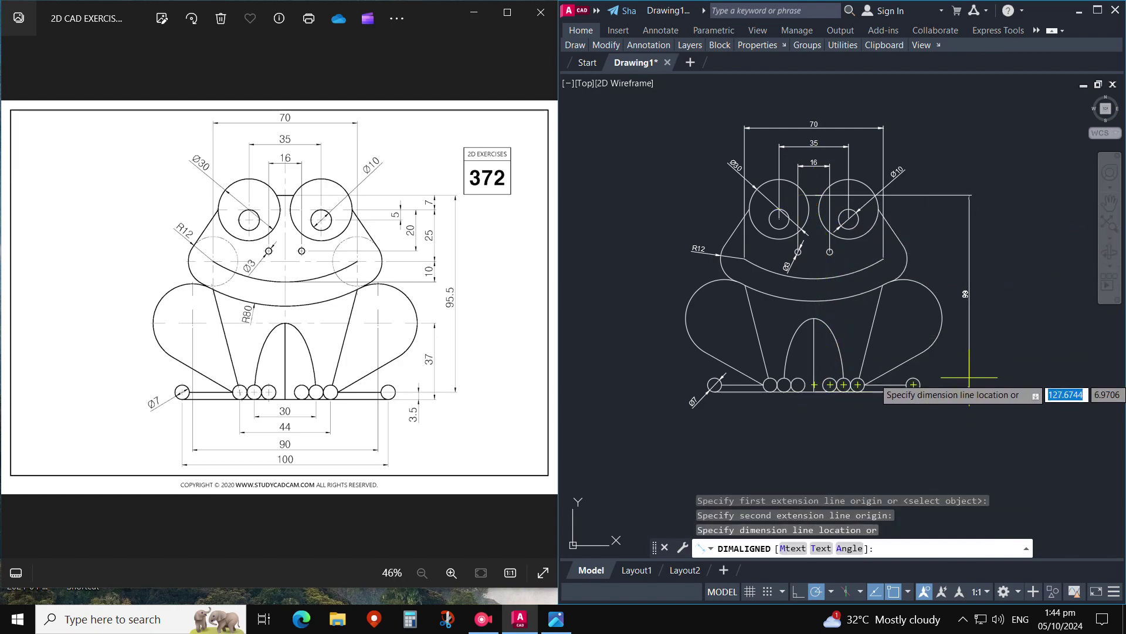
key(Escape)
key(Return)
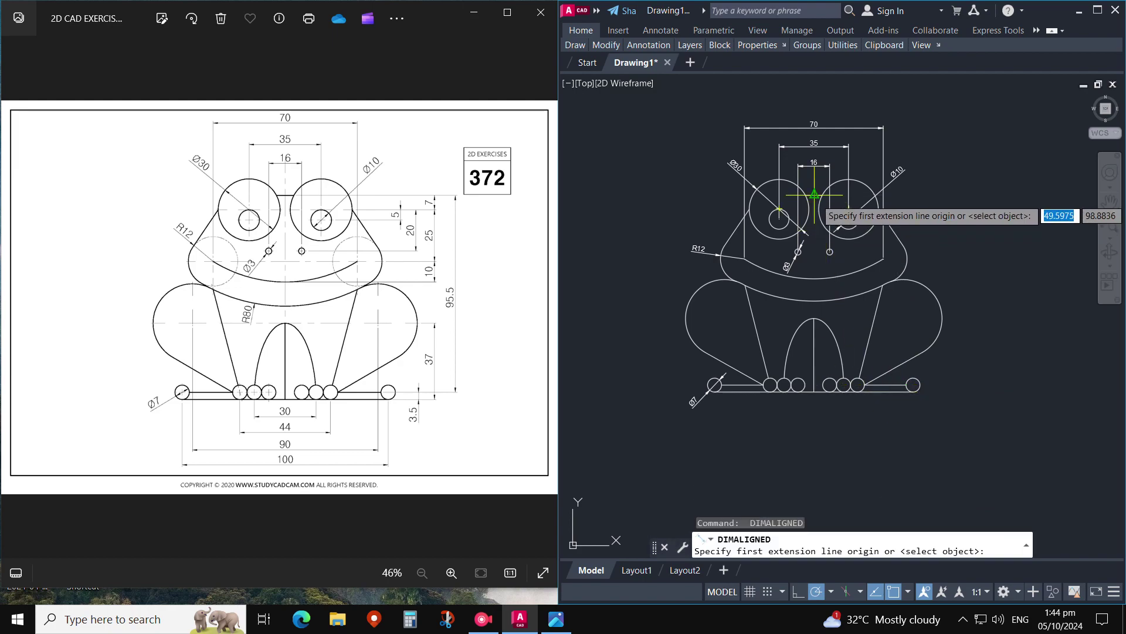
click(815, 194)
click(814, 385)
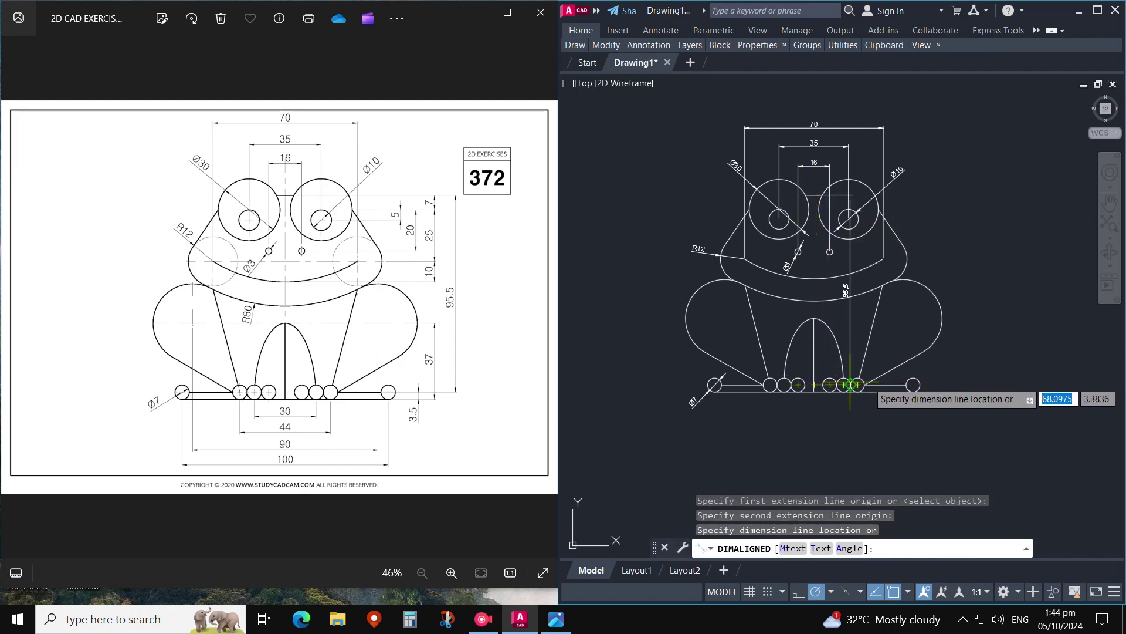
click(957, 375)
Step: Erase the 70, 35 and 16 dimensions above the eyes with a crossing window
text(e)
key(Return)
click(971, 265)
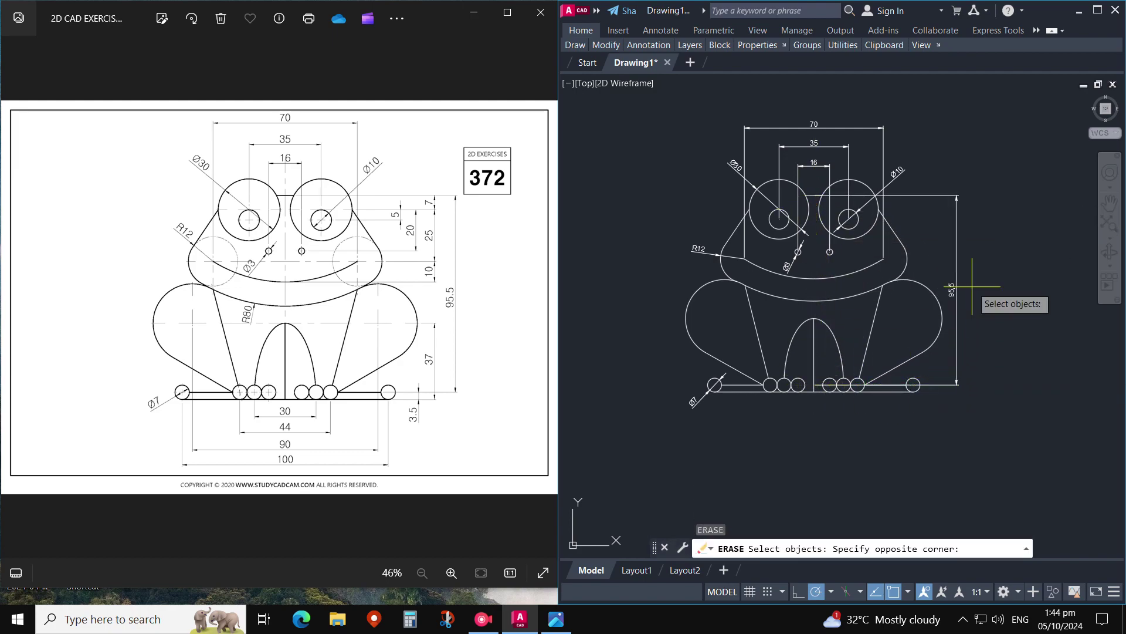
click(963, 256)
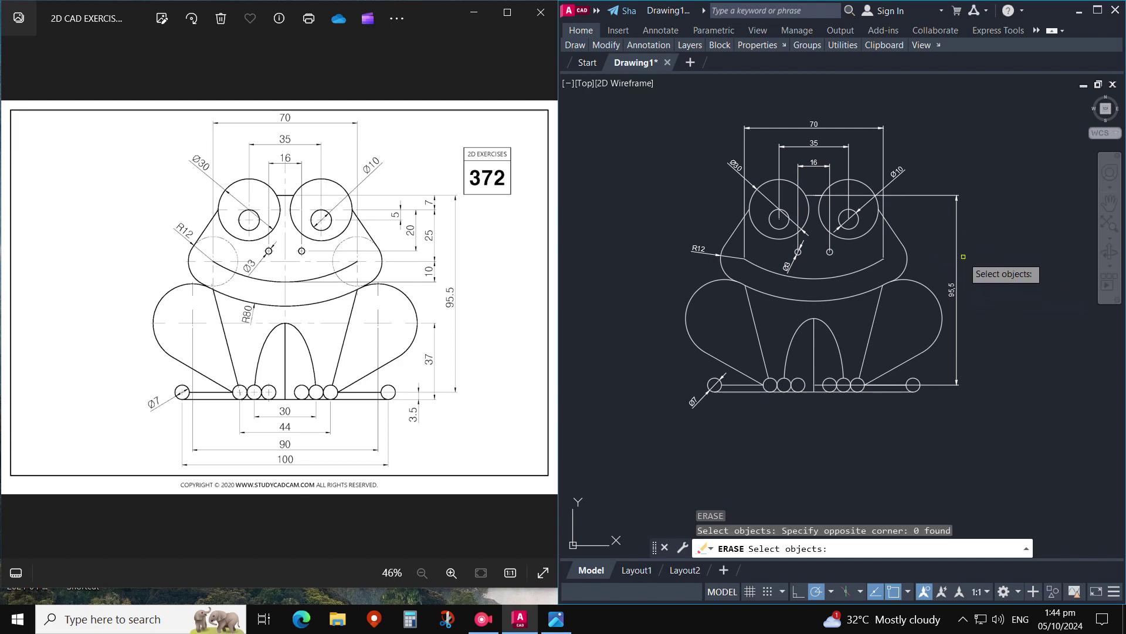
key(Return)
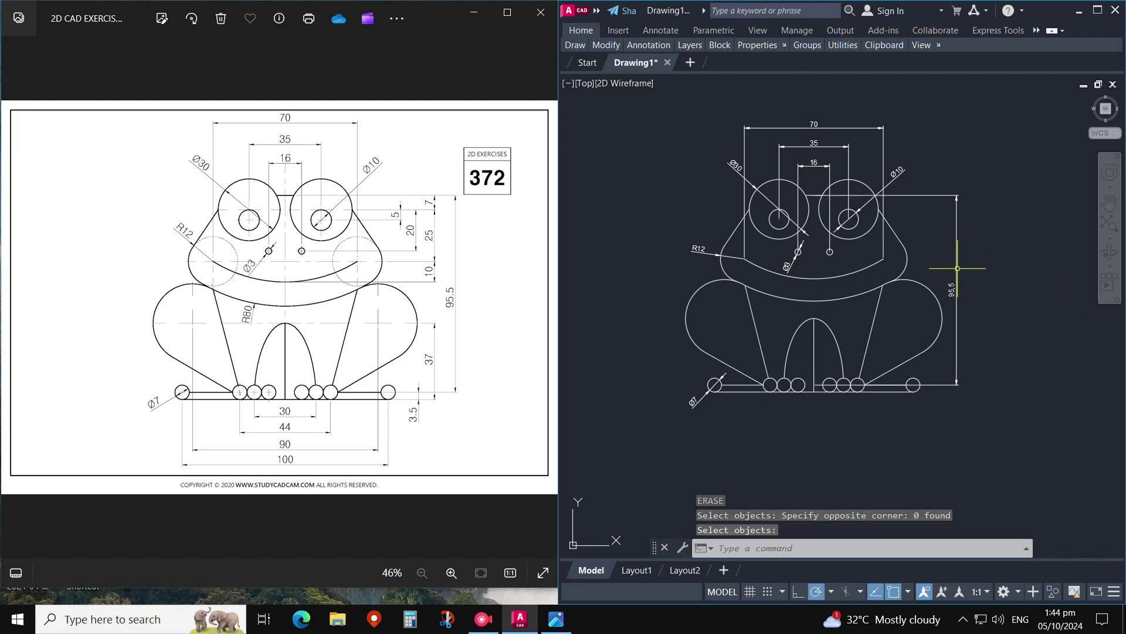
click(963, 273)
click(945, 203)
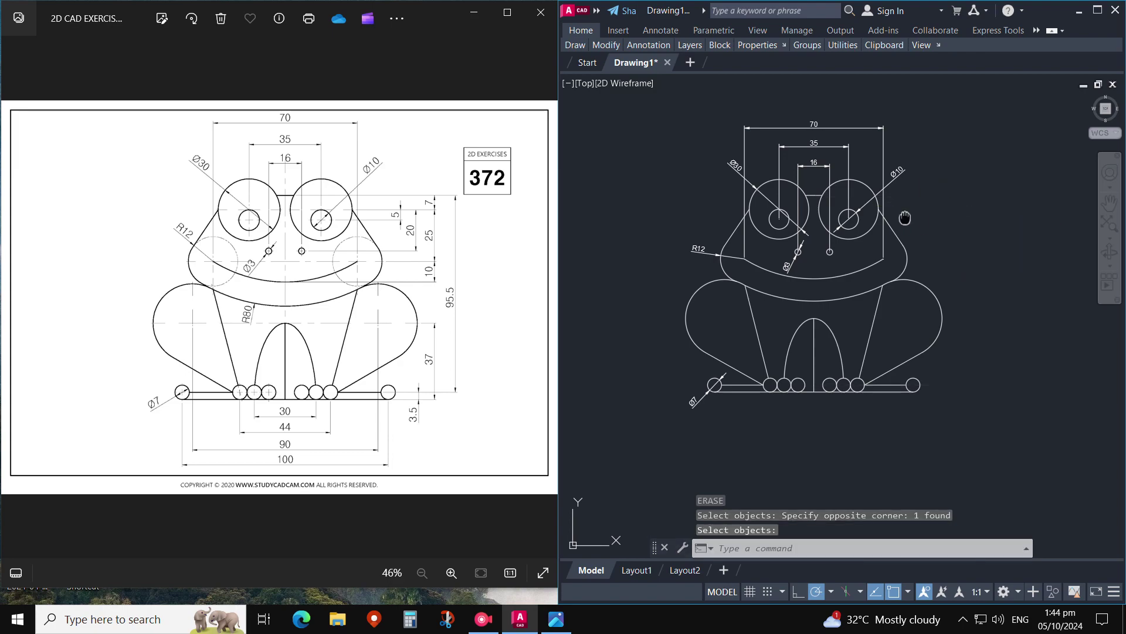
middle_drag(939, 206, 944, 230)
click(896, 175)
key(Return)
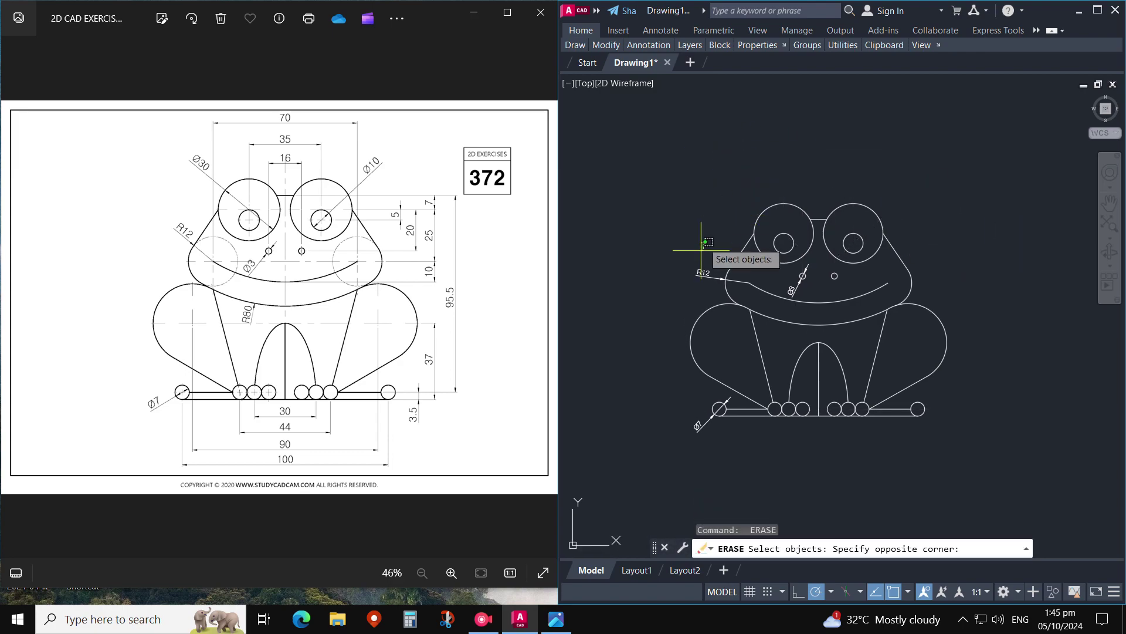
Step: Erase the R12, Ø3 and Ø7 dimensions, then switch to the Layout1 sheet
click(794, 276)
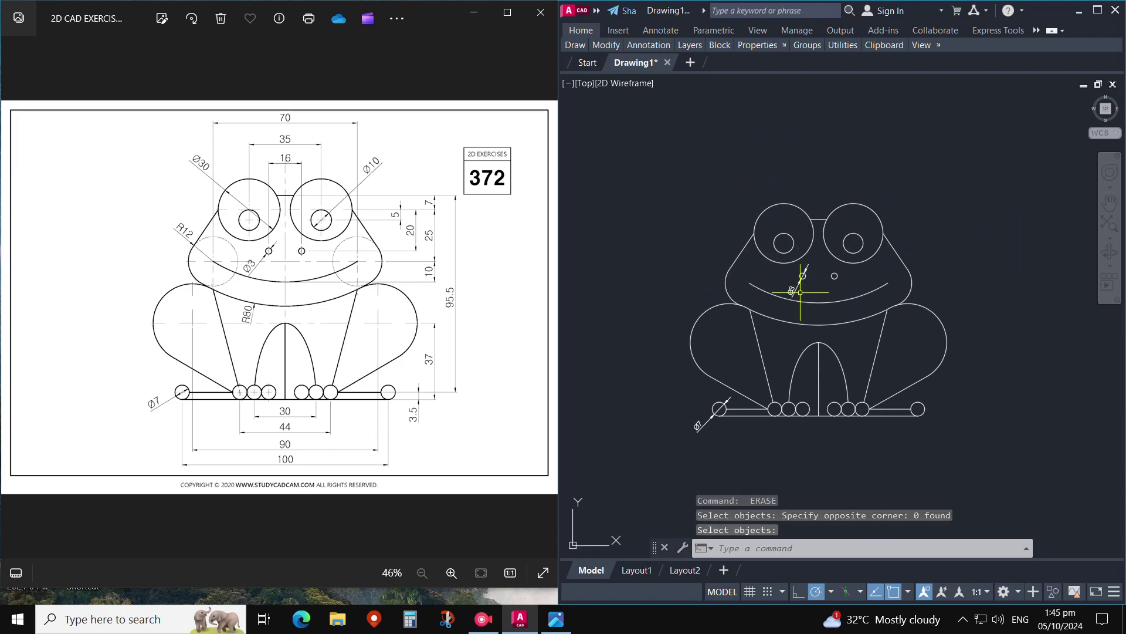
click(800, 291)
key(Return)
text(e)
key(Return)
click(763, 359)
click(731, 402)
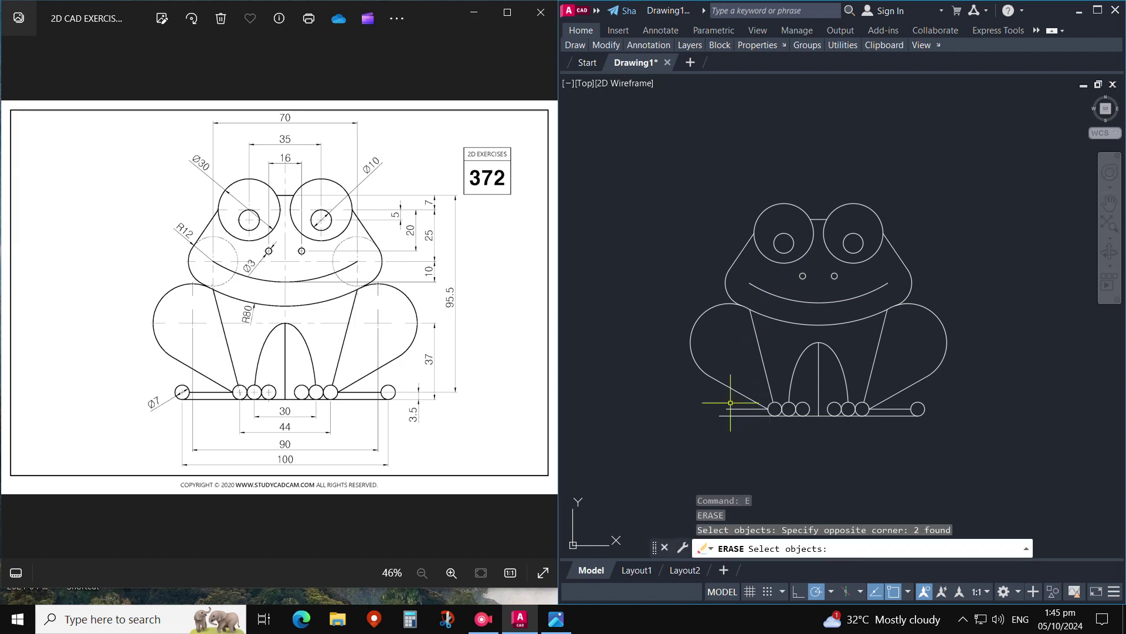
key(Return)
click(636, 570)
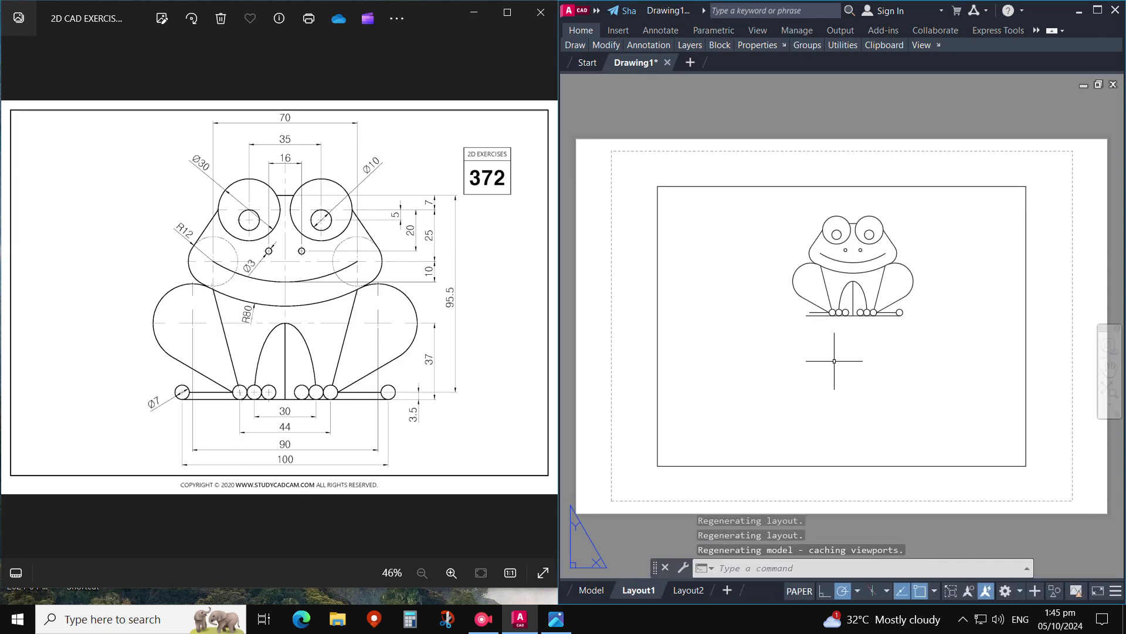
Step: Zoom the frog to fill the viewport and preview the sheet plotted to DWG To PDF
double_click(834, 361)
middle_click(830, 360)
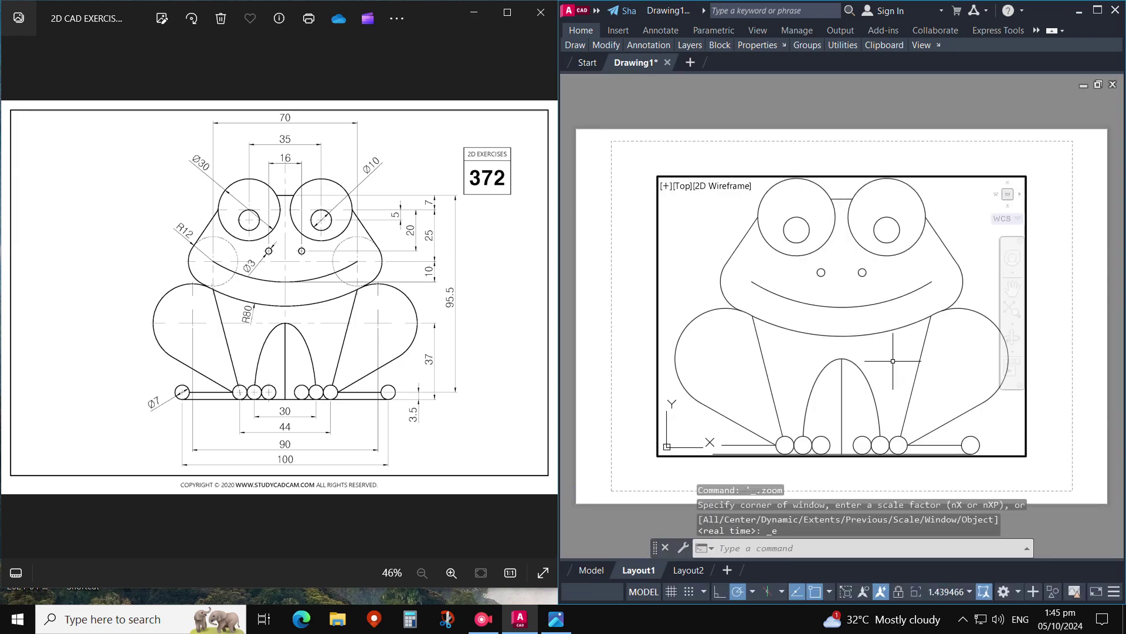
double_click(1076, 410)
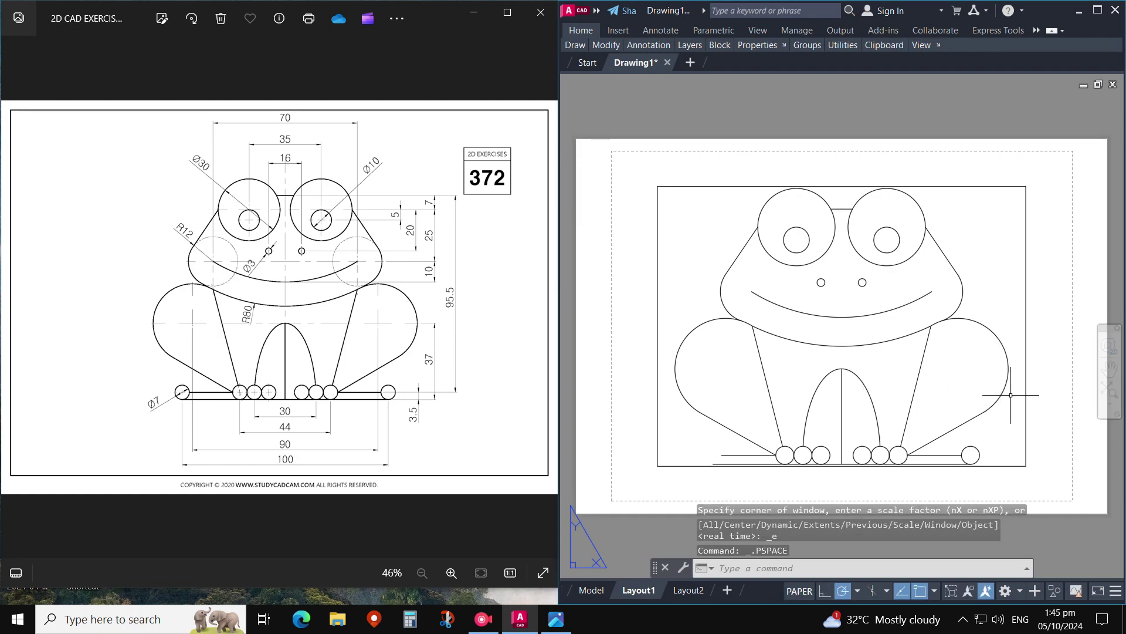
key(ctrl+p)
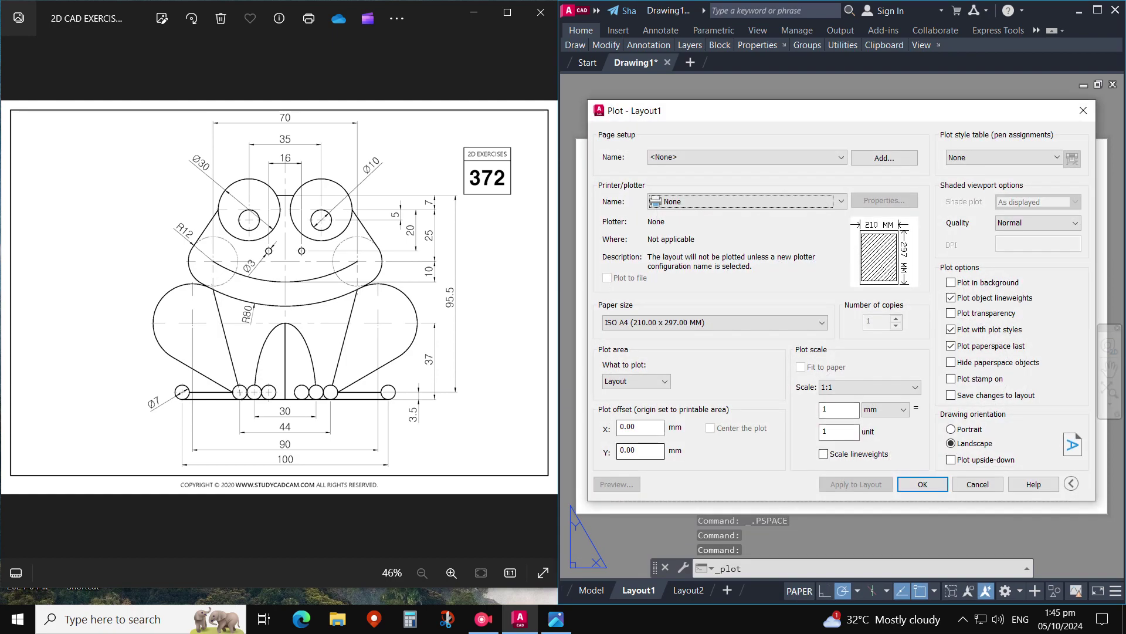
click(841, 201)
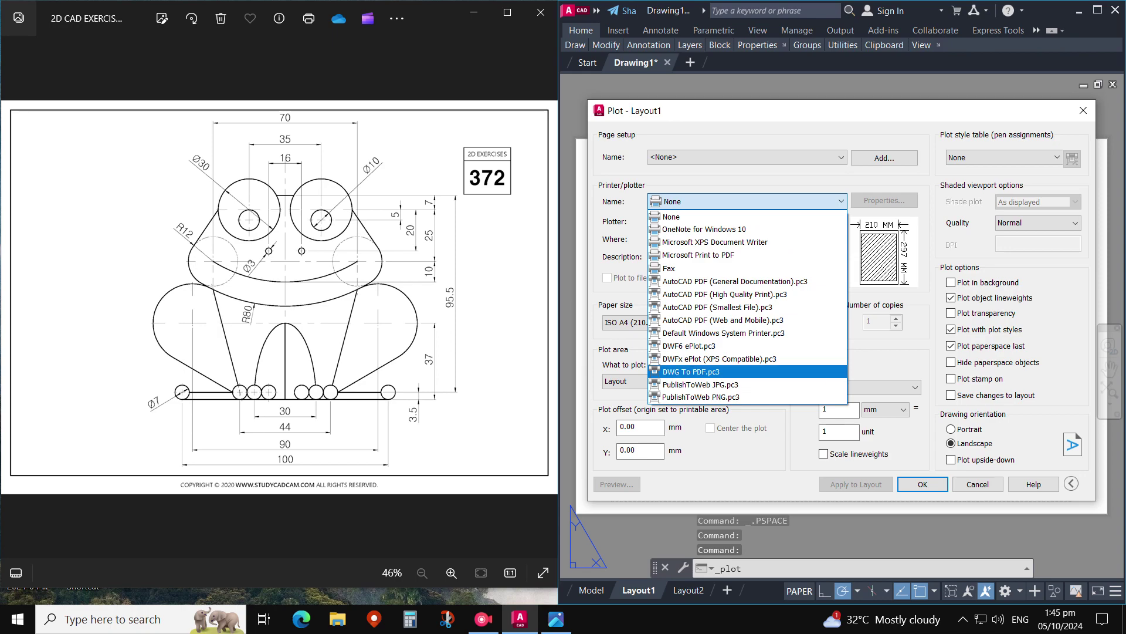
click(803, 372)
click(617, 484)
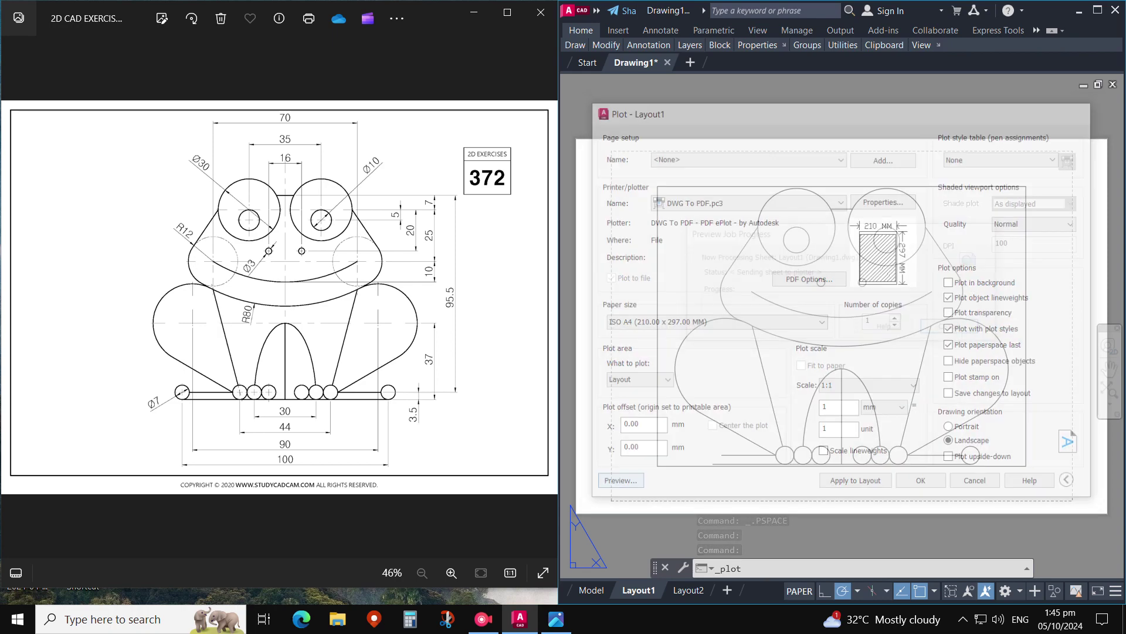
middle_drag(802, 371, 804, 382)
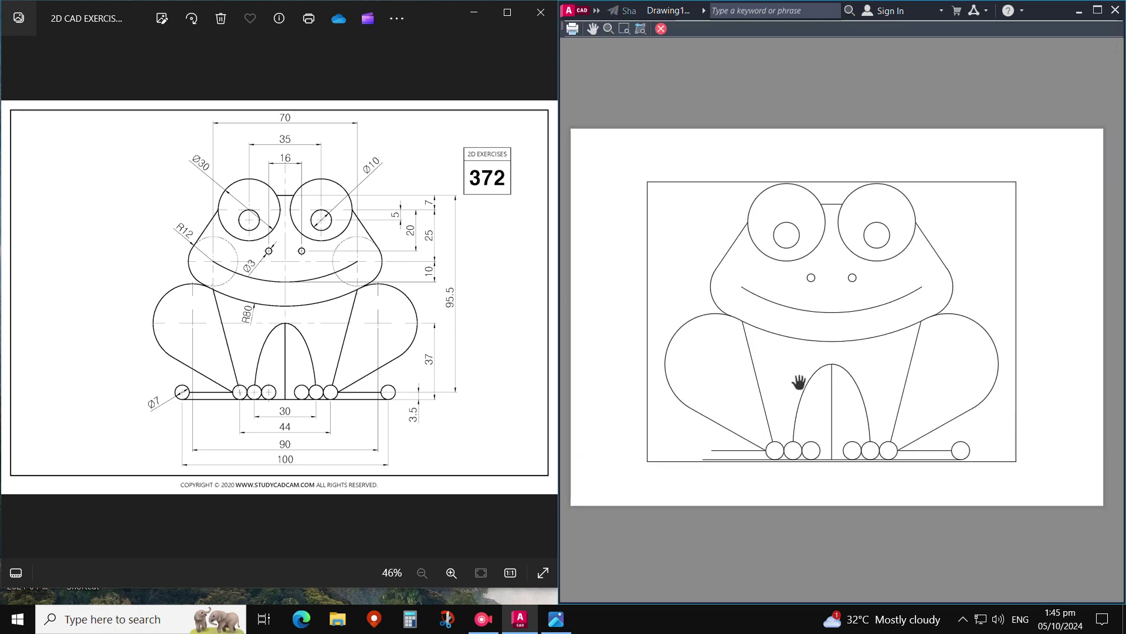
key(Escape)
key(Escape)
click(668, 453)
key(Escape)
Step: Stretch the viewport's bottom-left and top-right corners out to the printable-area corners
click(668, 454)
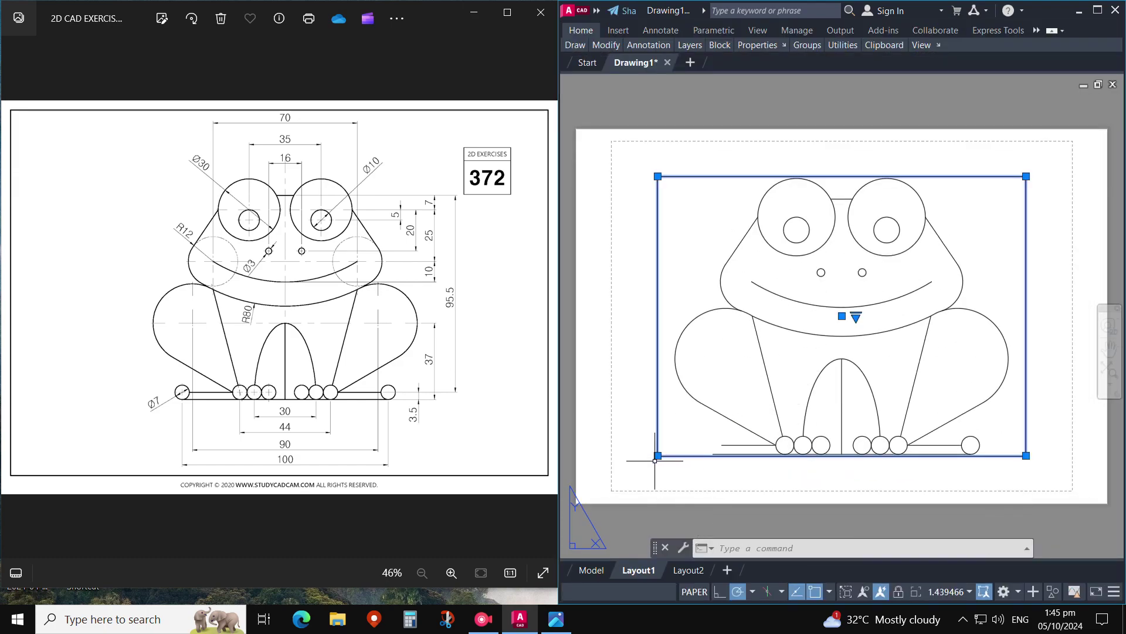
click(614, 491)
click(1026, 176)
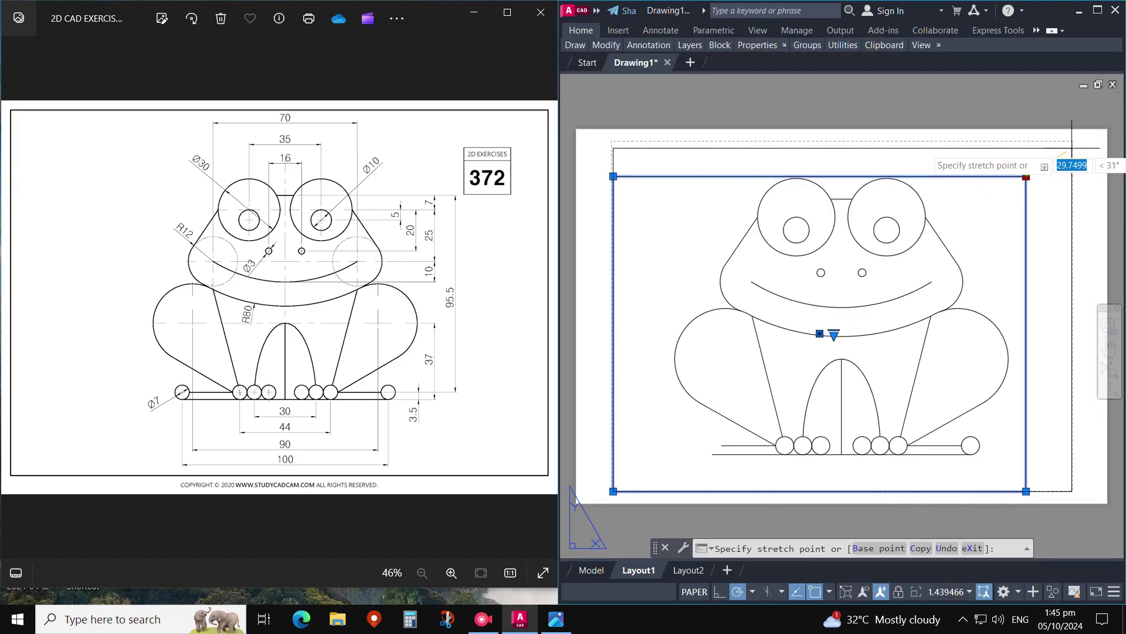
click(1073, 142)
key(Escape)
key(Escape)
Step: Preview the resized layout again with the chosen output printer, then close the preview
key(ctrl+p)
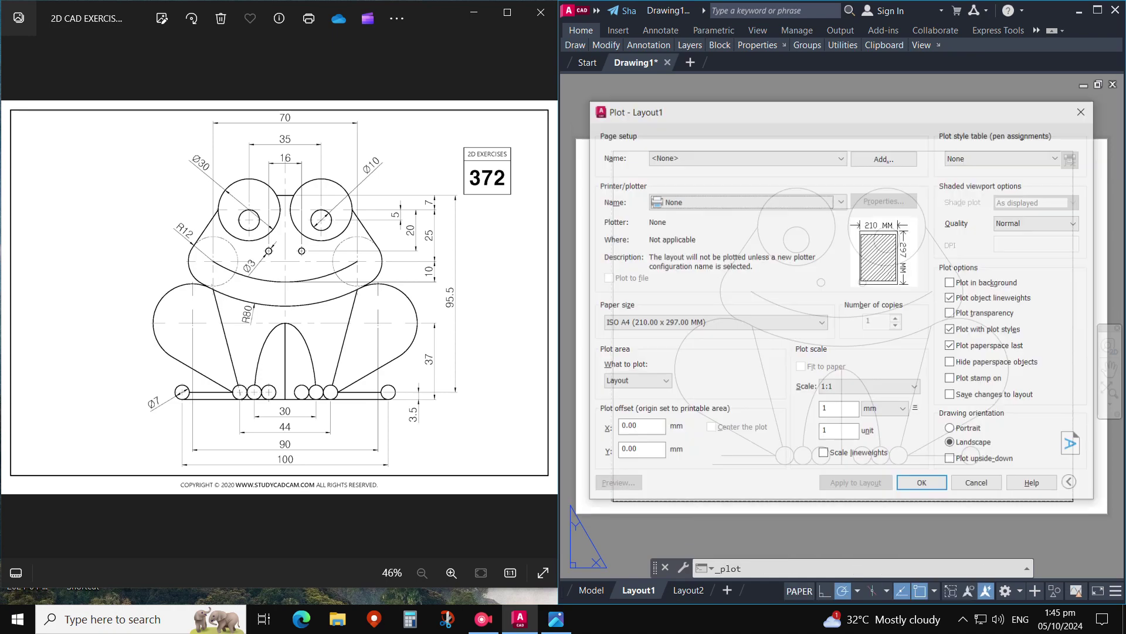
click(745, 201)
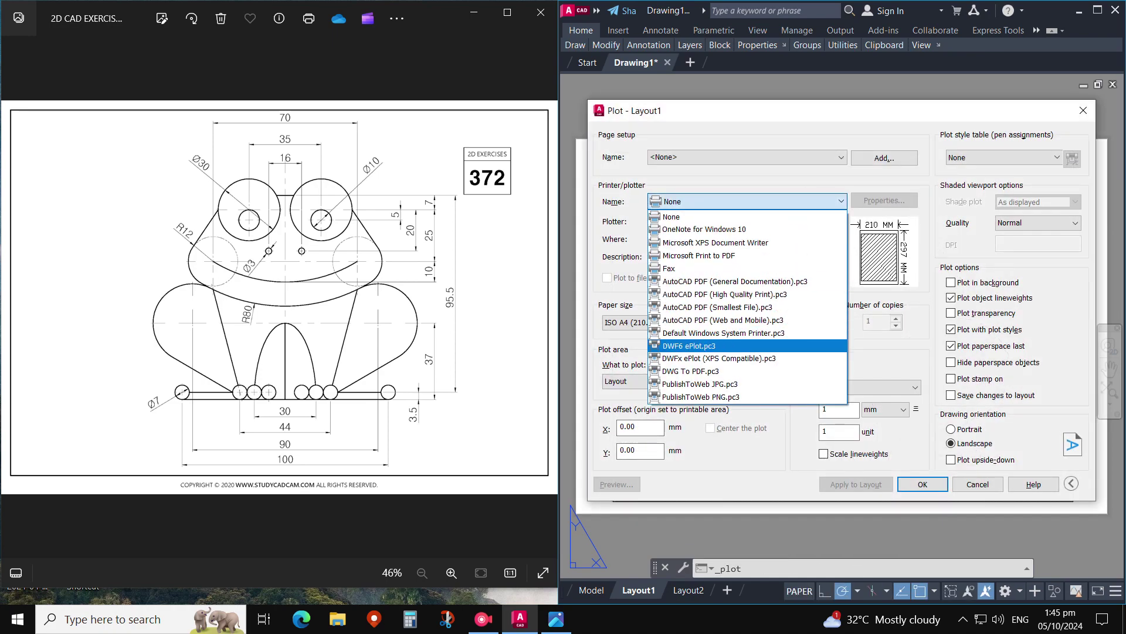
click(722, 294)
click(616, 484)
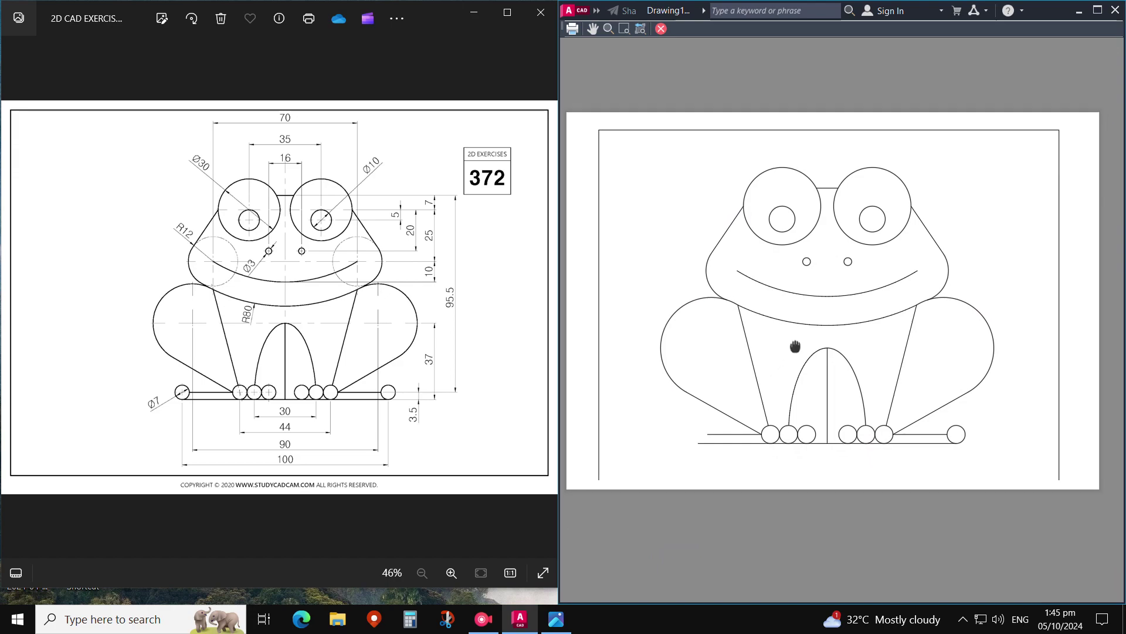
middle_drag(796, 347, 690, 319)
scroll(796, 325, down, 3)
scroll(796, 324, up, 2)
key(Escape)
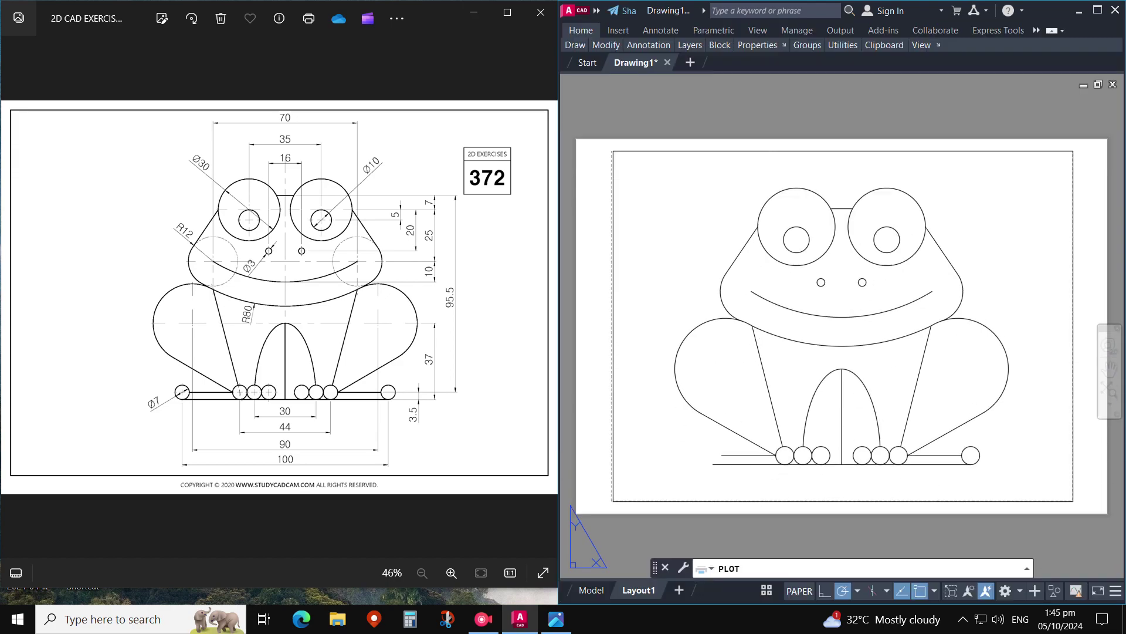
key(Escape)
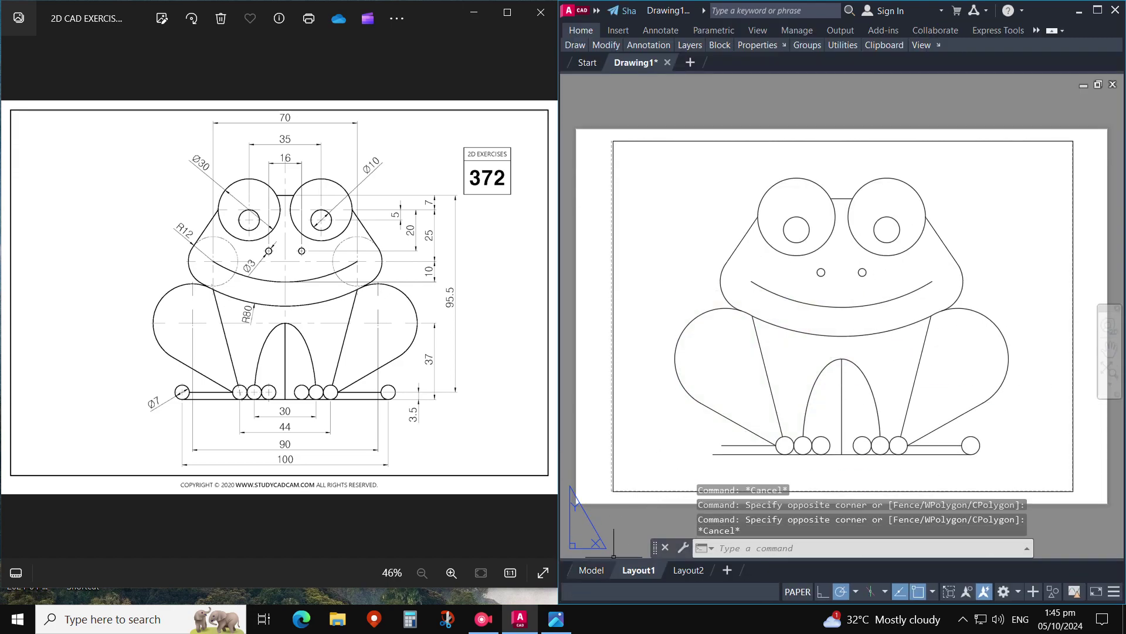
key(ctrl+Page_Up)
Step: Return to model space, clear the stray selection, and nudge the frog slightly up in view
click(957, 212)
key(Escape)
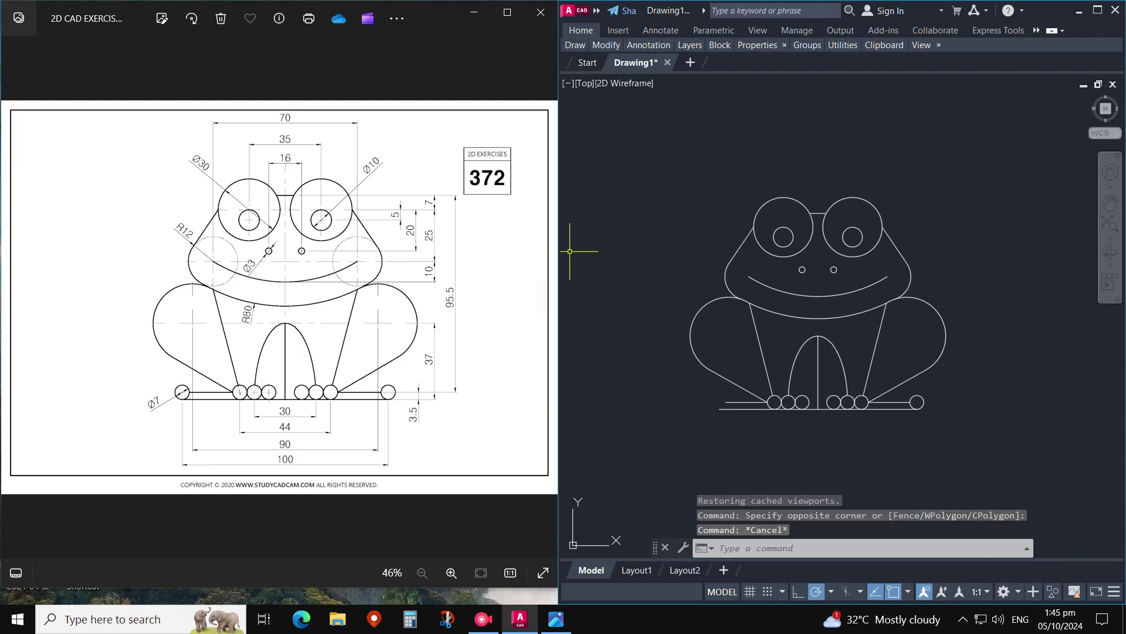
middle_drag(884, 252, 883, 238)
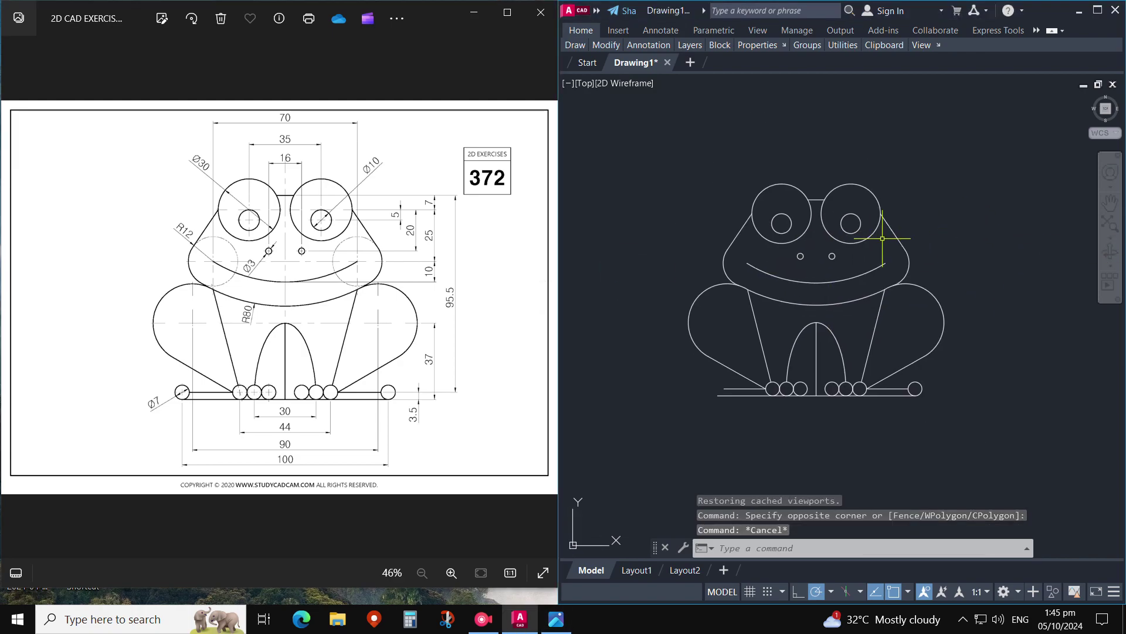
click(684, 283)
click(652, 258)
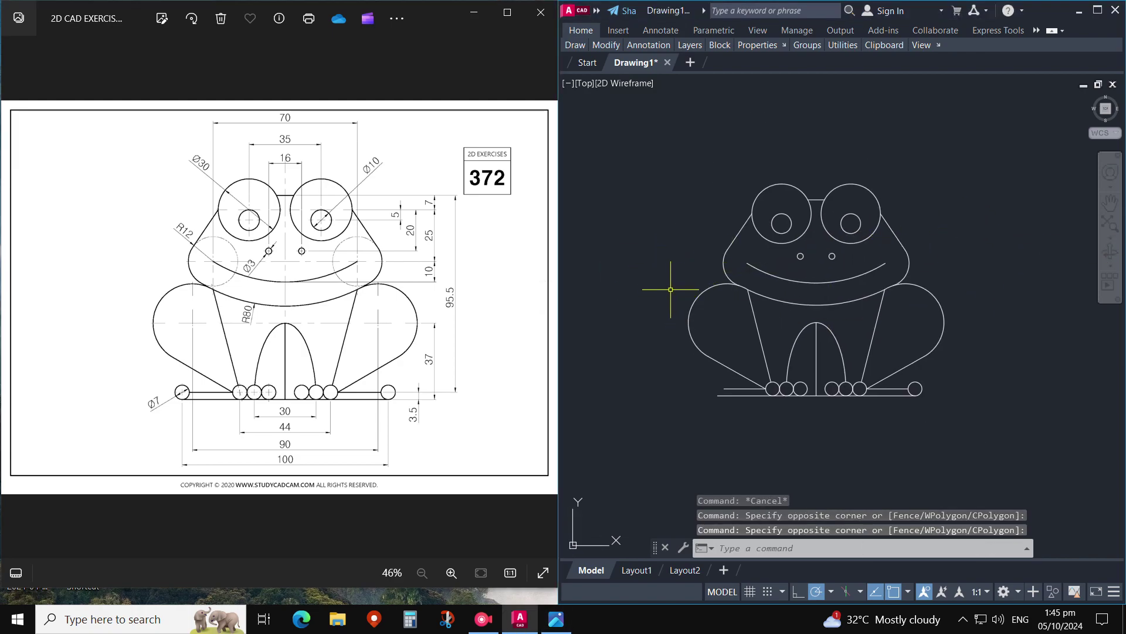